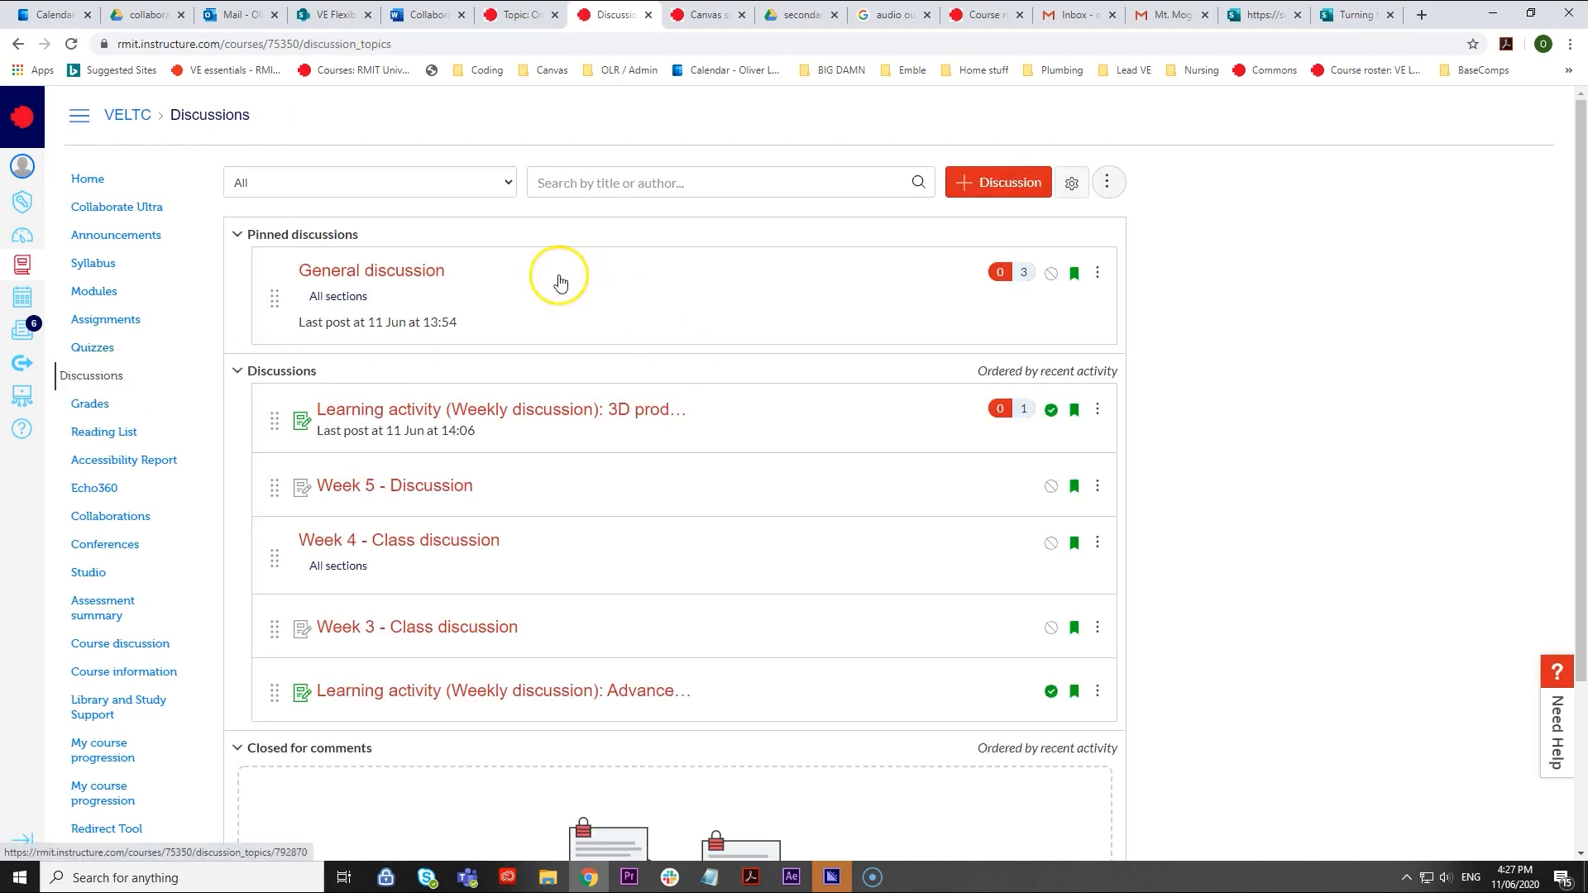
- Open the weekly discussion about 3D products and like the reply that asks for clarification on the image
left_click(506, 420)
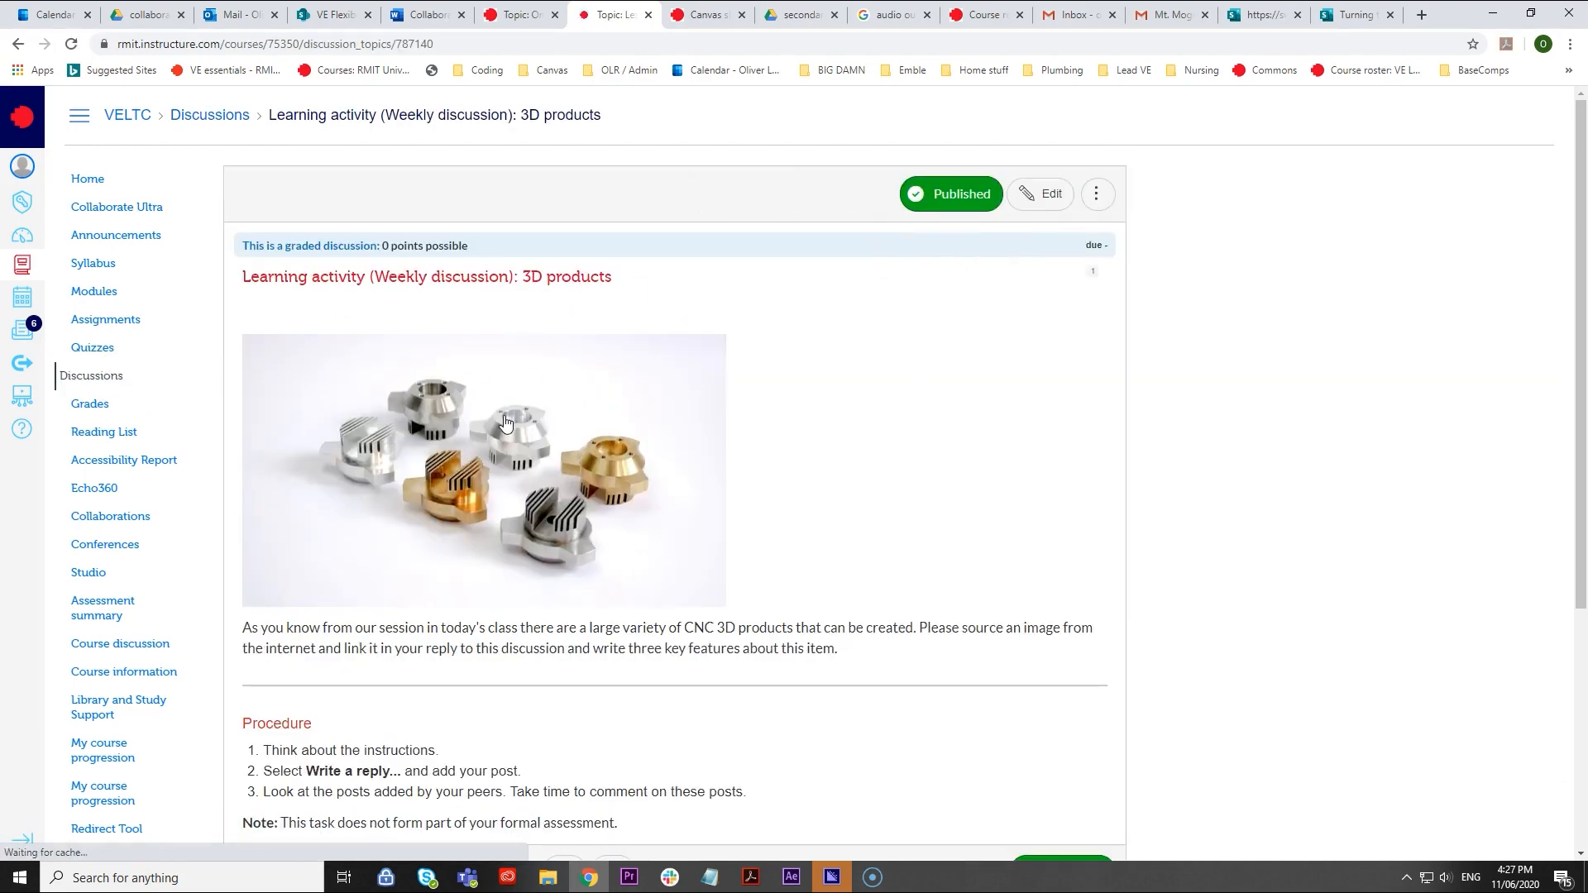
scroll(514, 358, "down", 3)
scroll(514, 365, "down", 2)
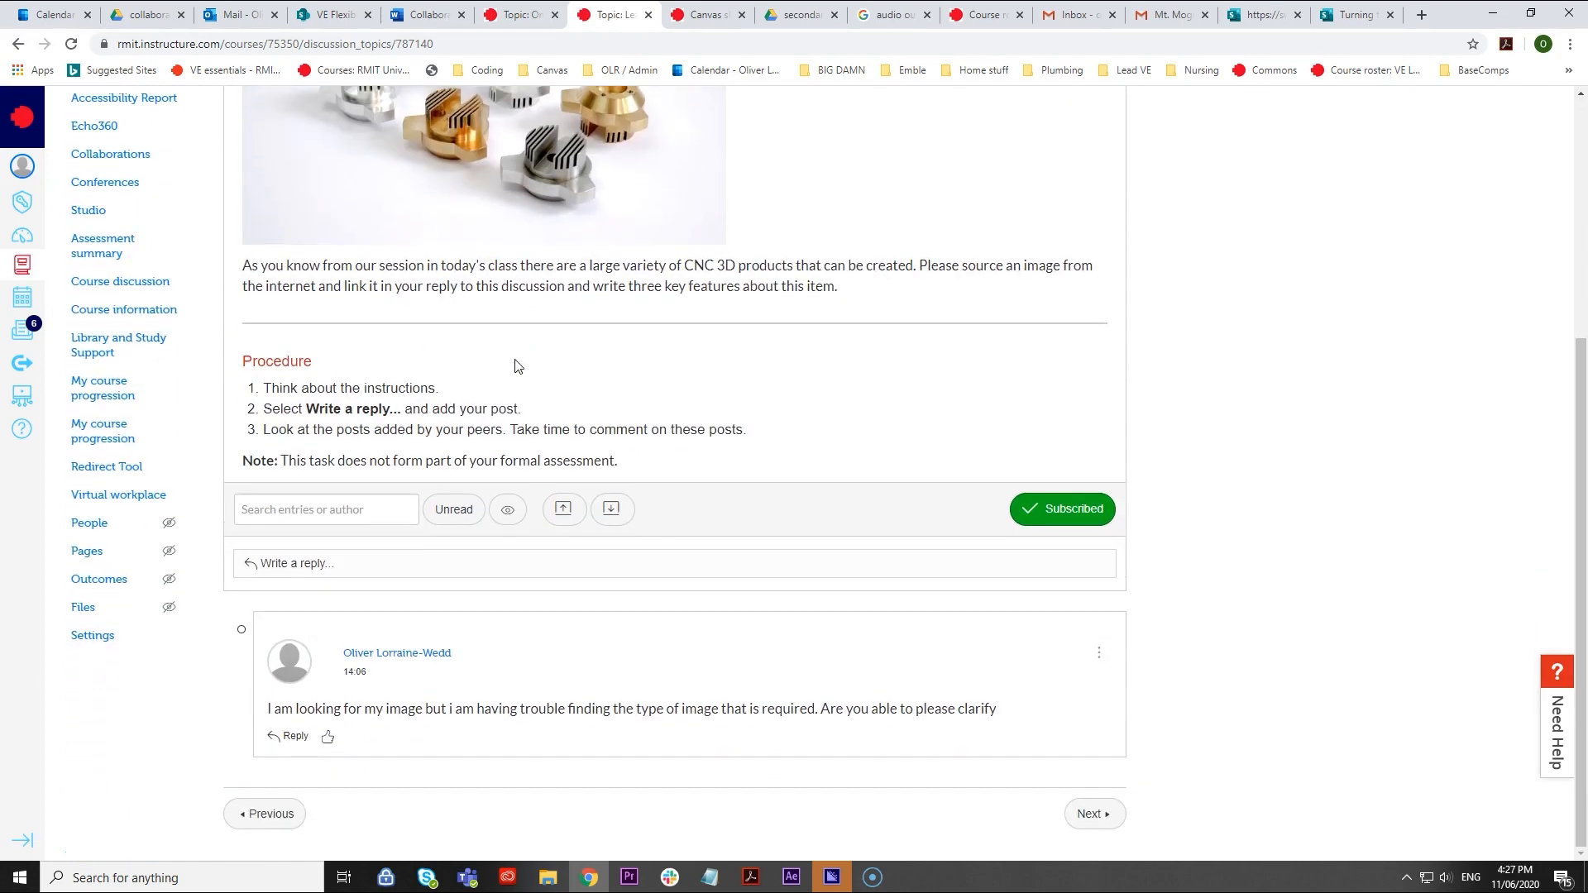
left_click(328, 740)
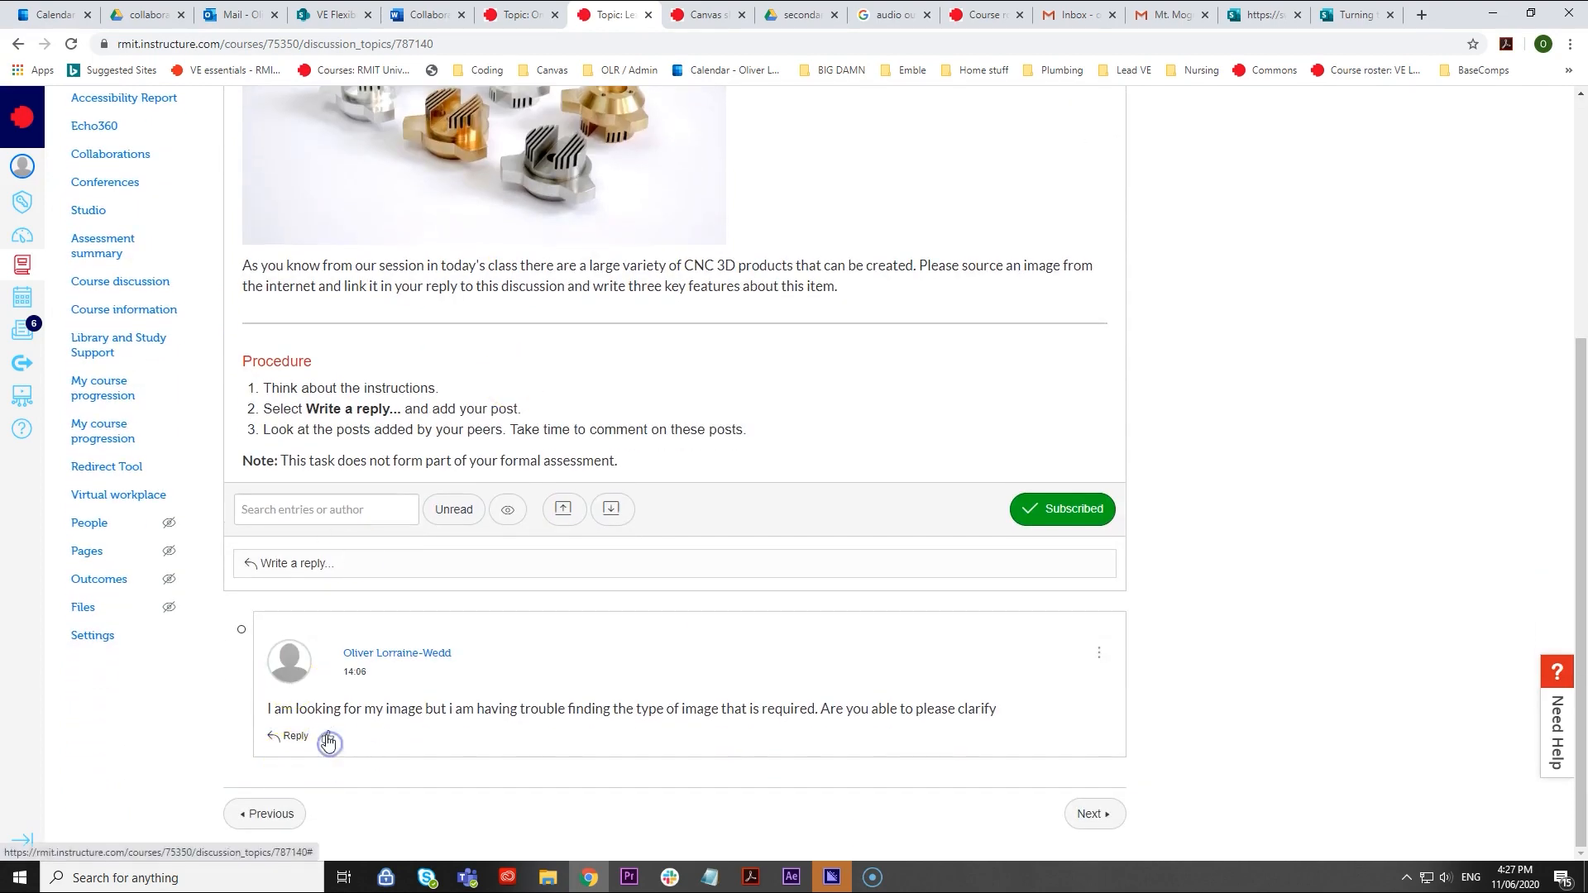
scroll(445, 683, "up", 4)
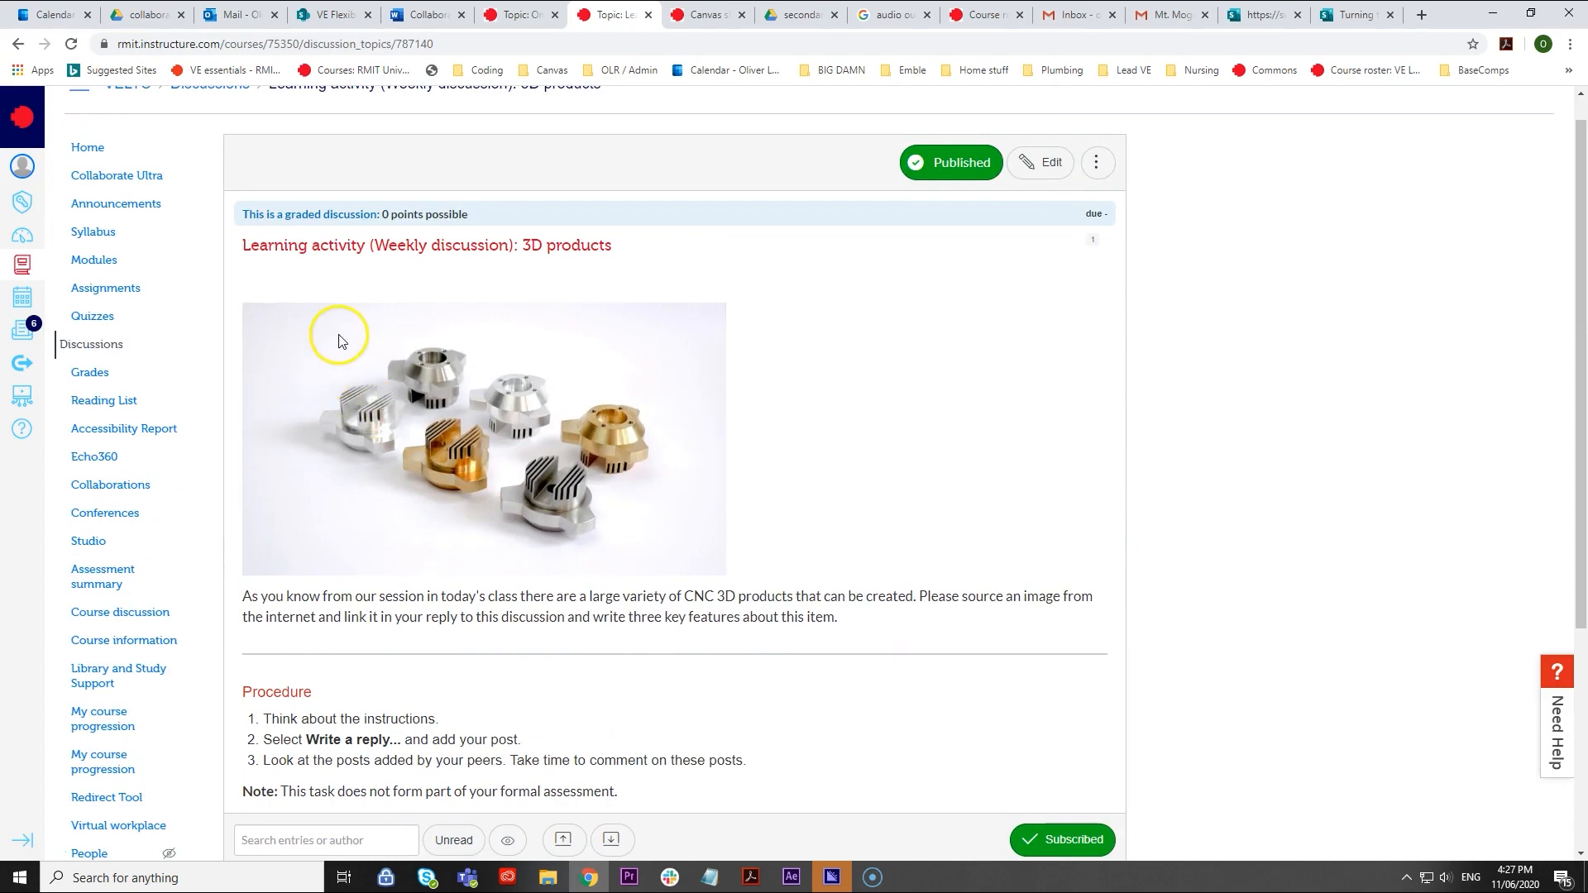
left_click(94, 260)
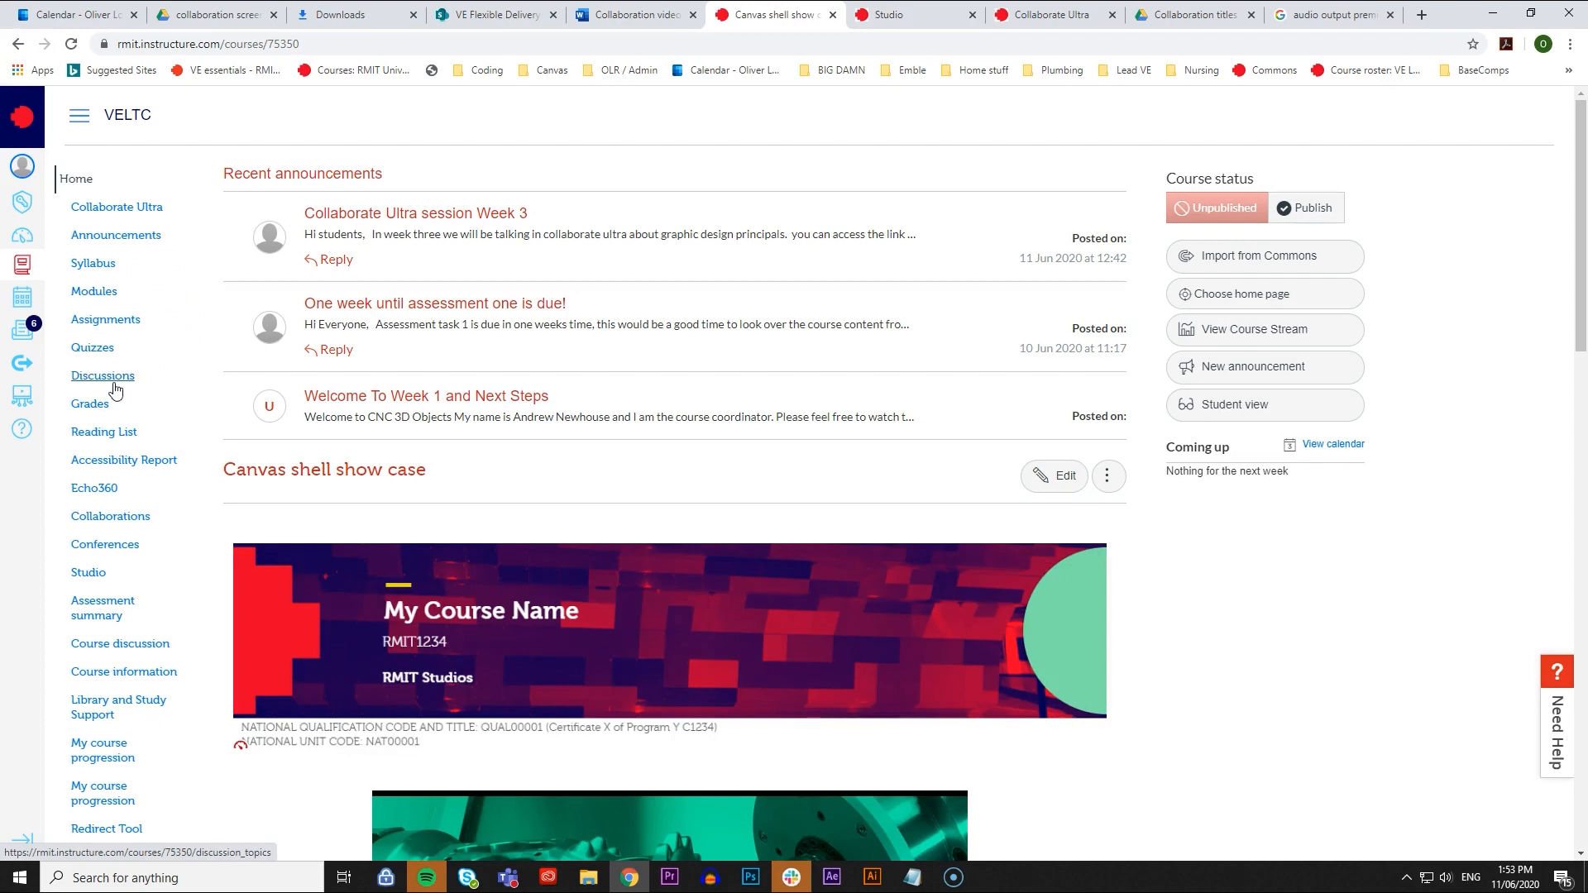
- Create a course discussion titled "General discussion" with a message inviting students to ask questions about the course and the assessments
left_click(124, 381)
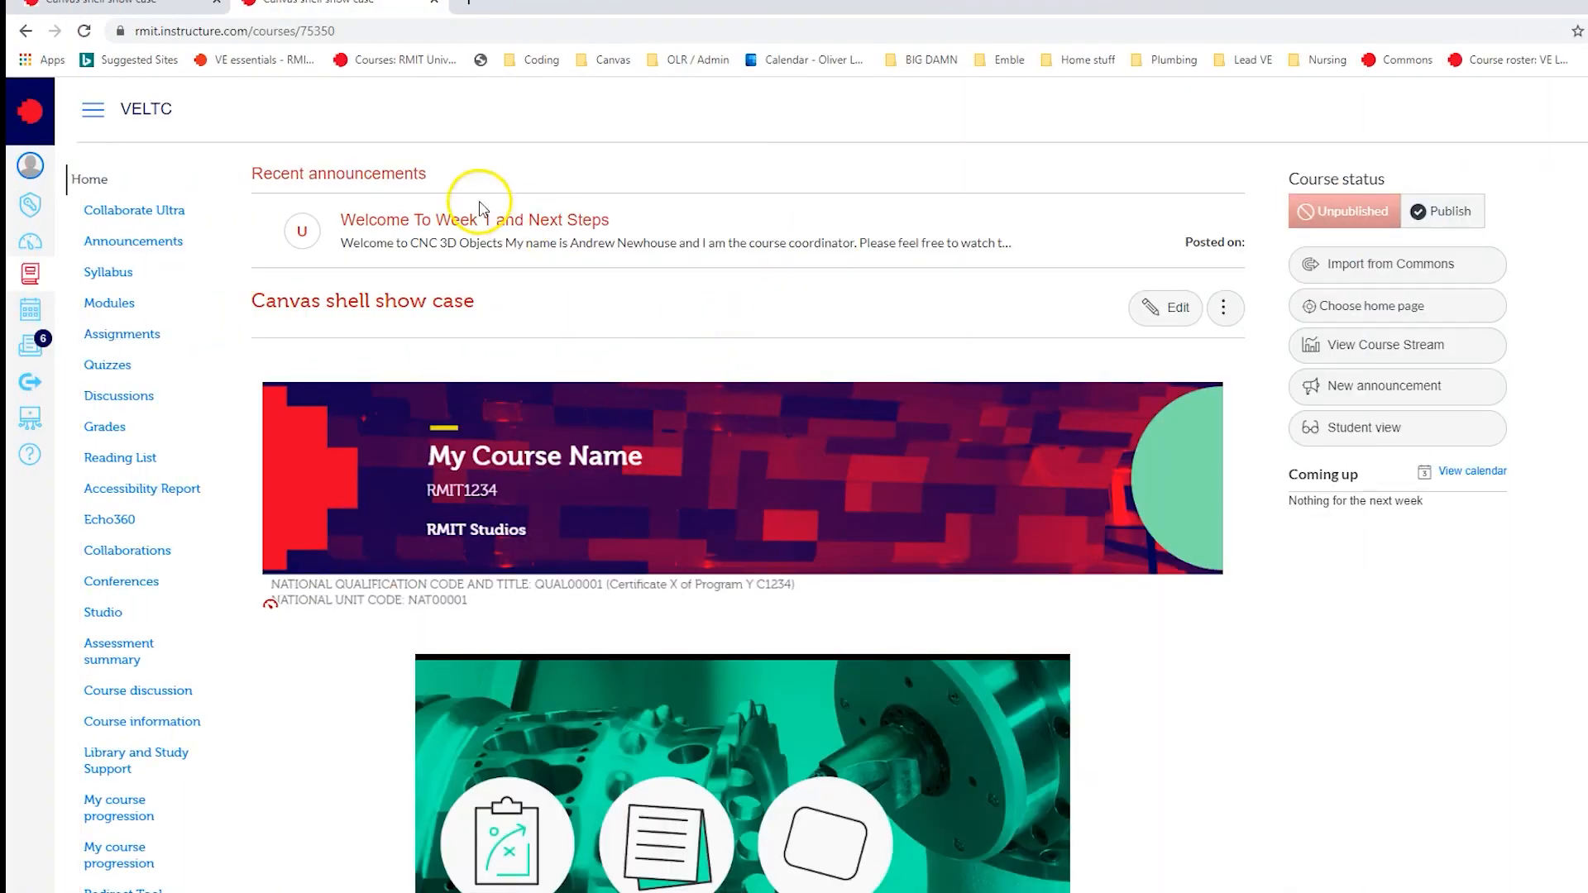
left_click(122, 397)
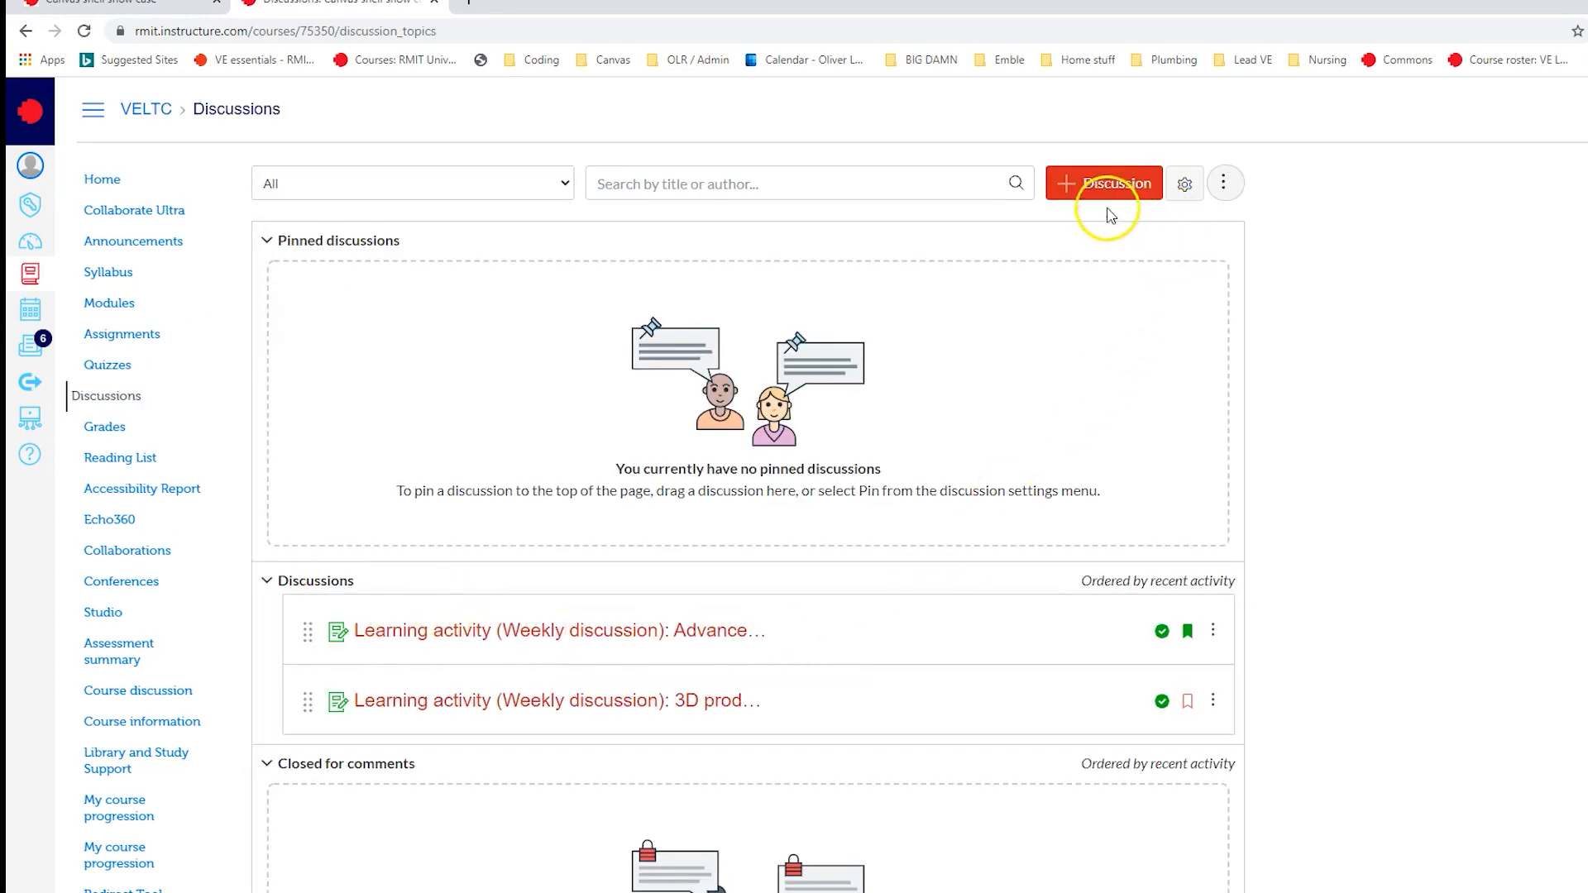
left_click(1108, 185)
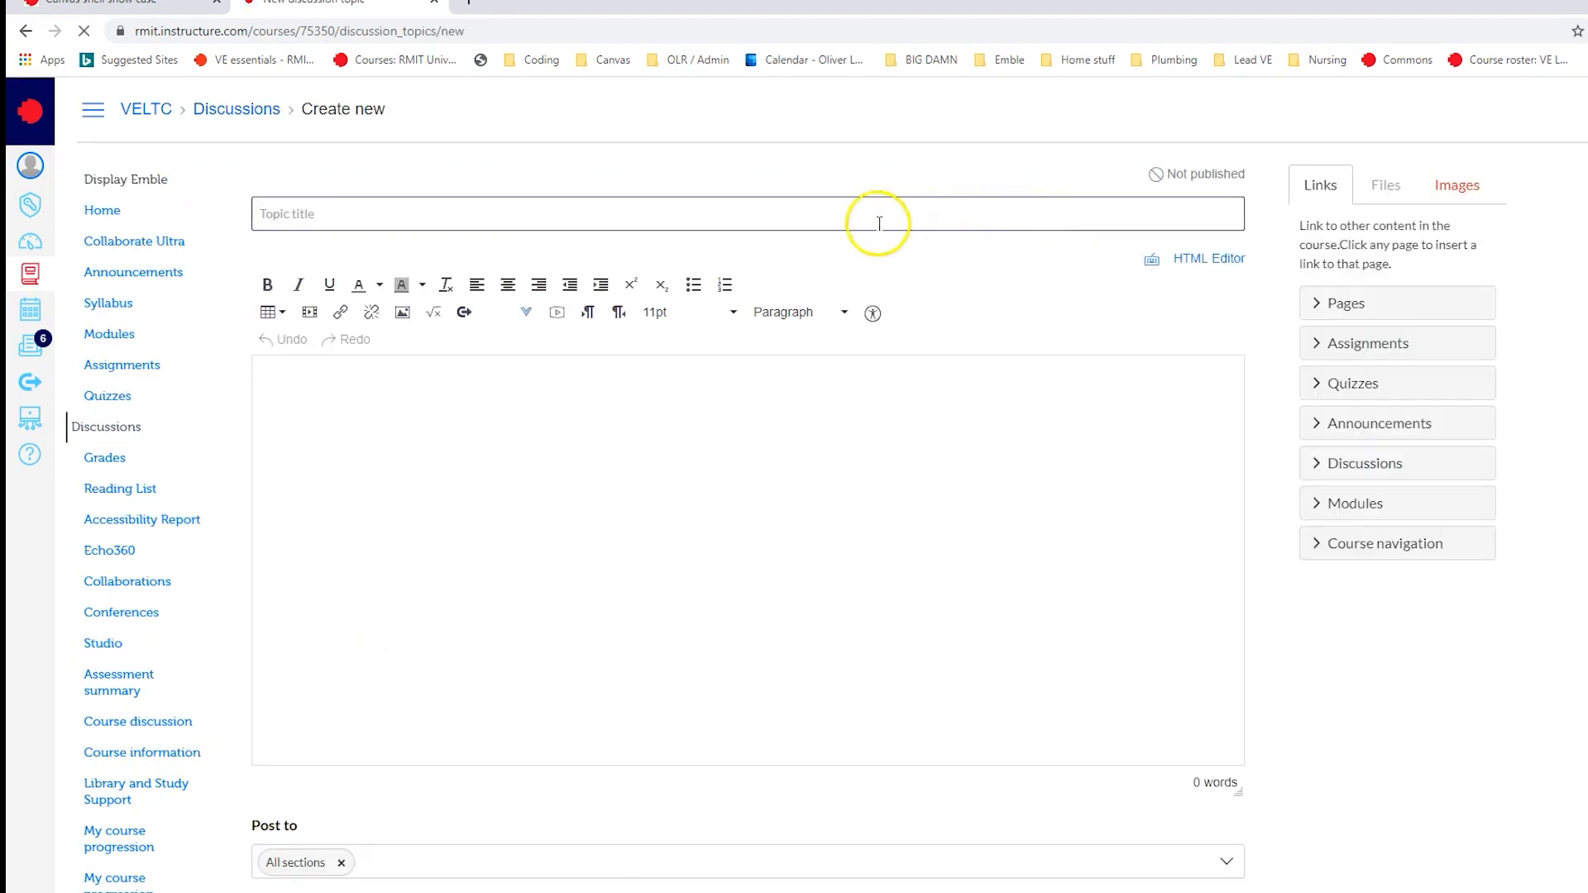
type("Gene")
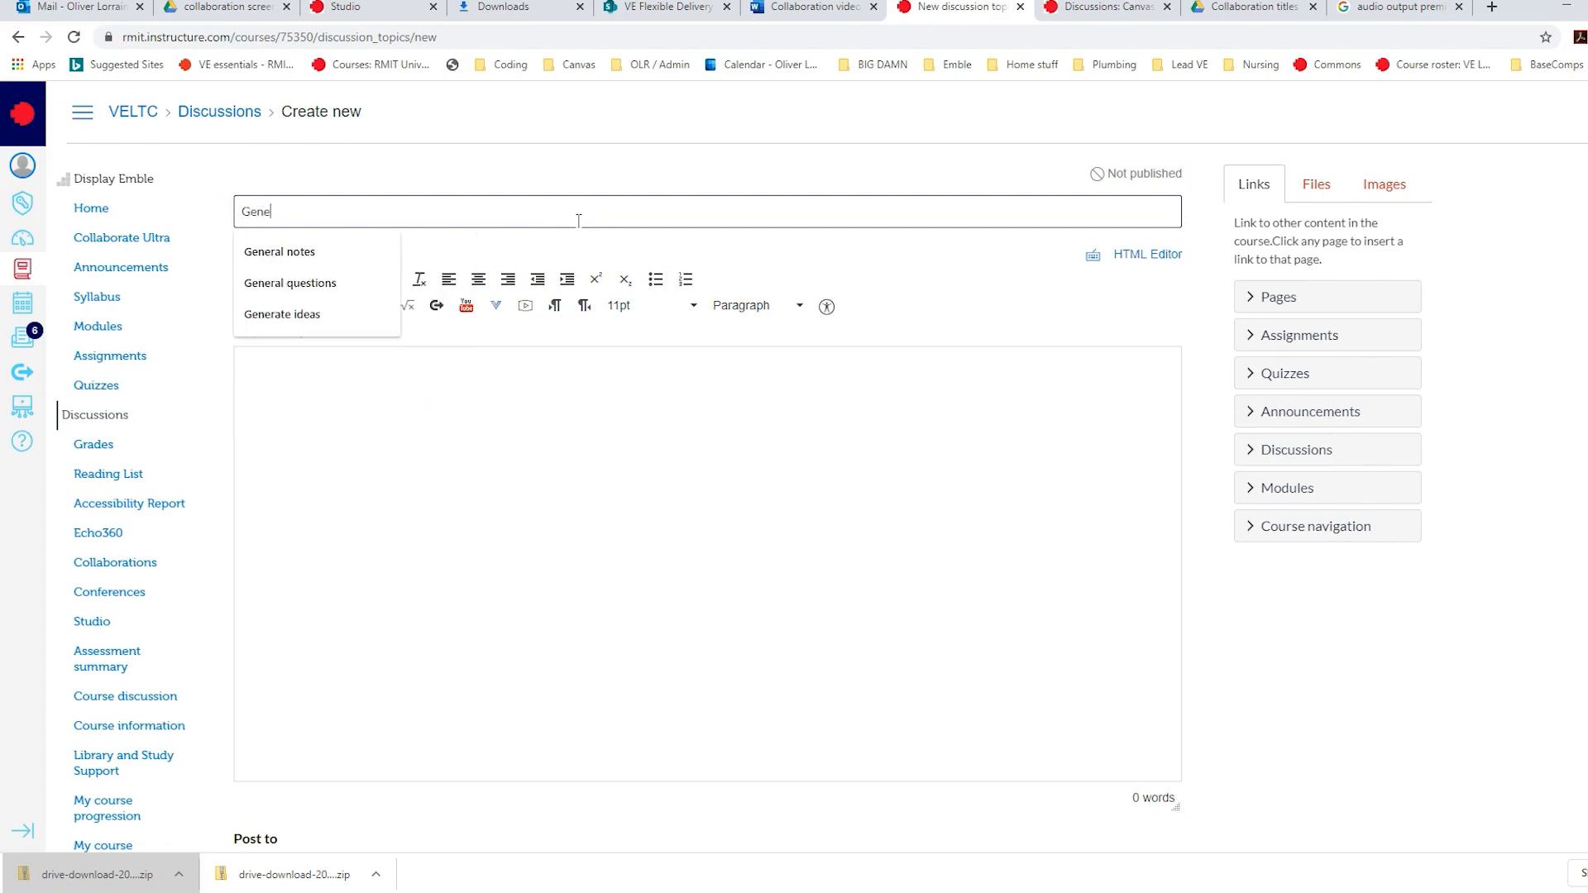
type("ral discussion")
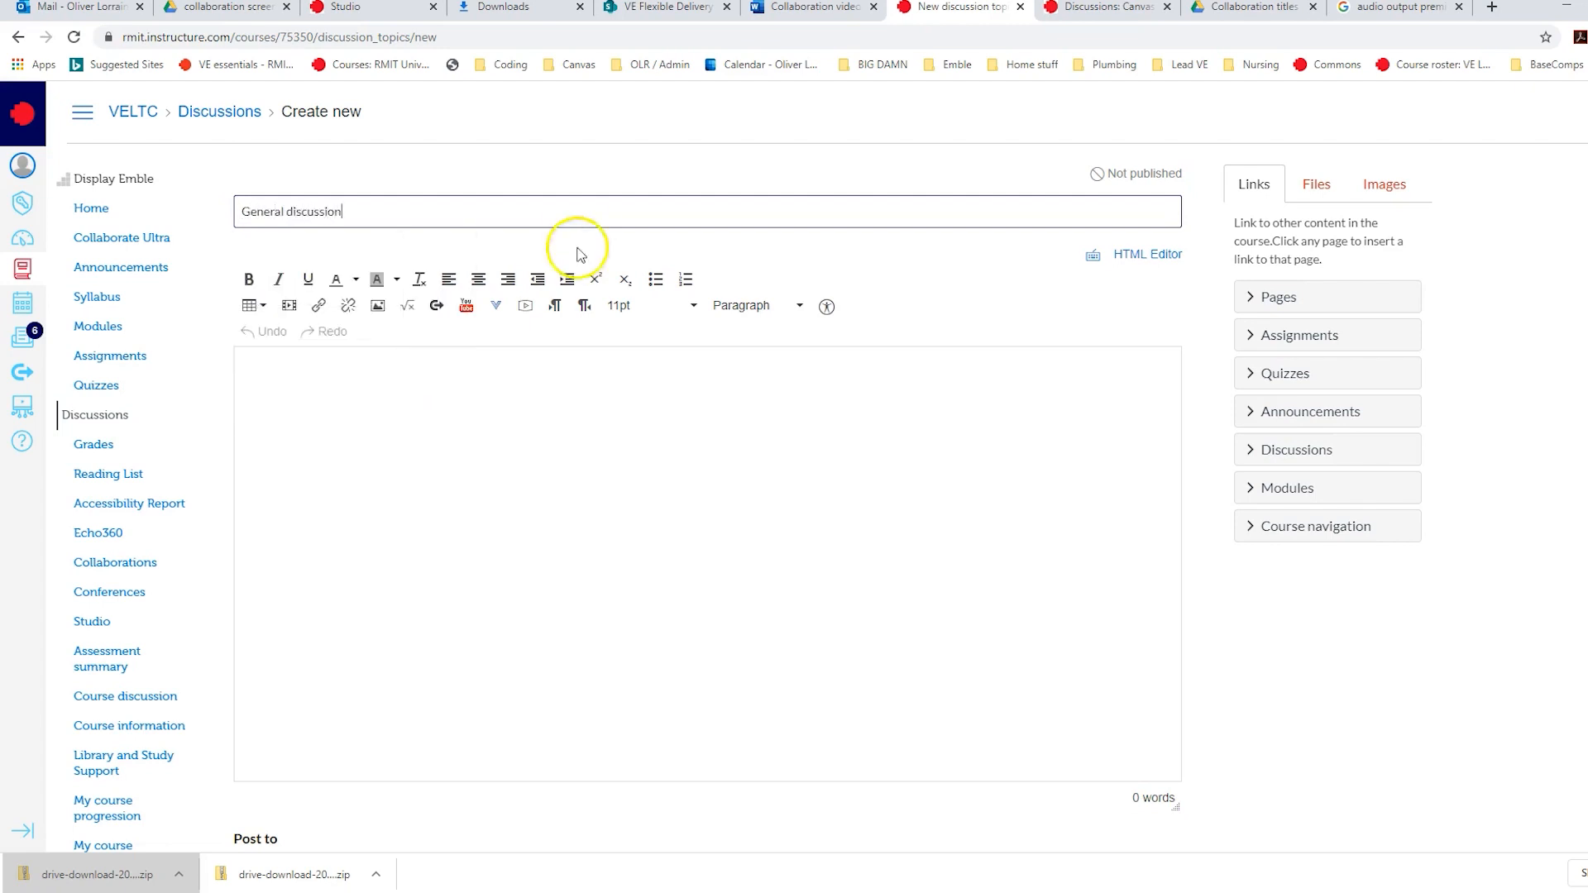
left_click(556, 429)
type("This is where you are able to ask questions about the course and the assessments.")
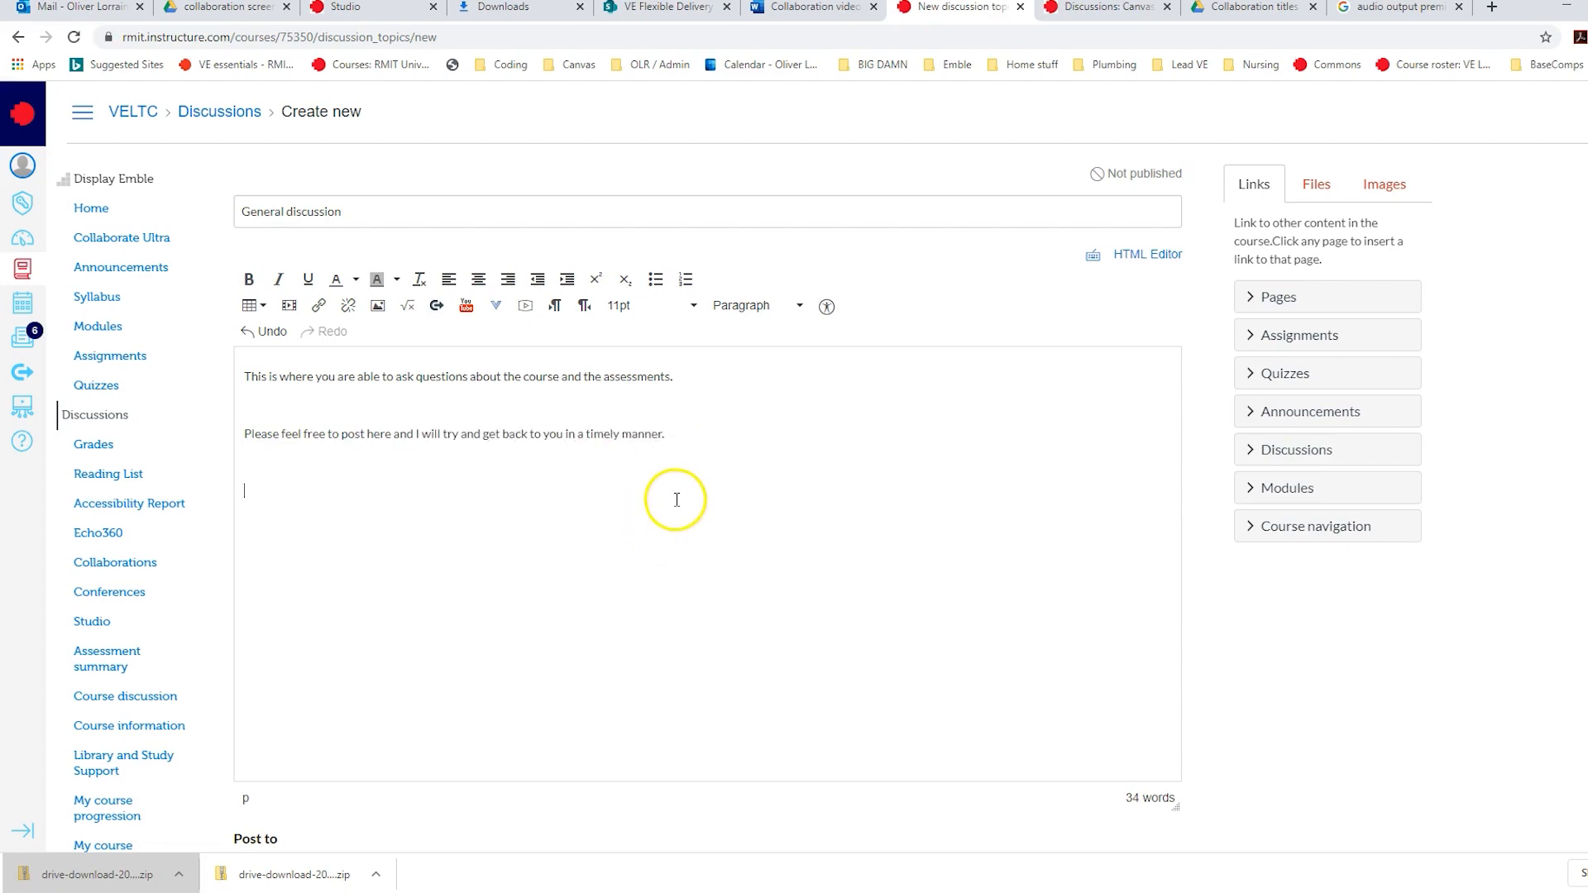
- Allow liking and threaded replies for the general discussion and save it without publishing
scroll(675, 494, "down", 5)
scroll(677, 494, "down", 1)
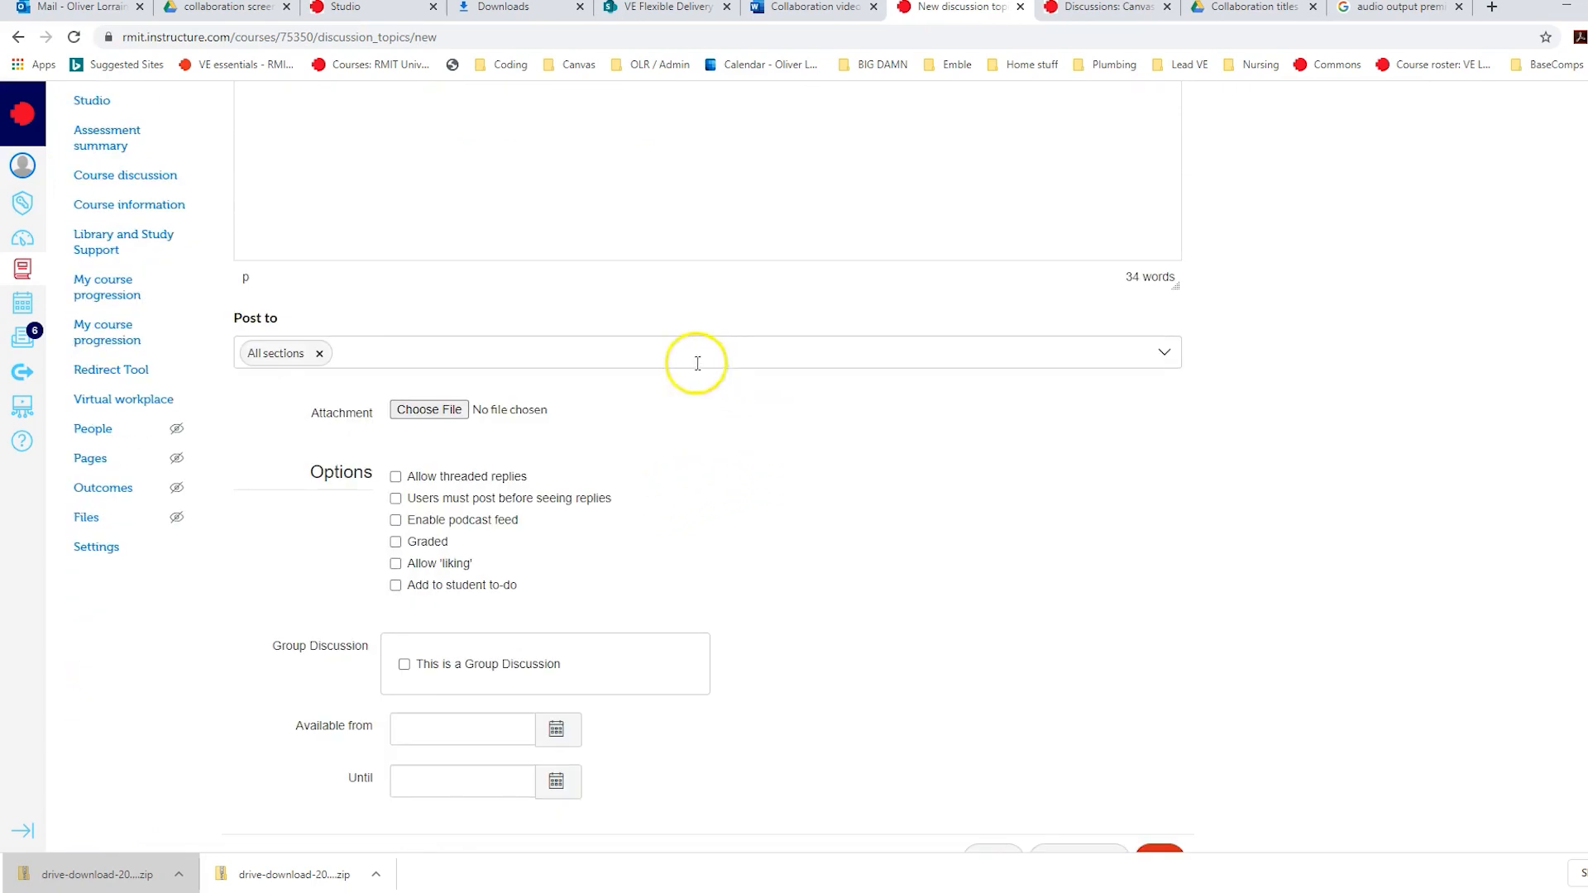
left_click(396, 565)
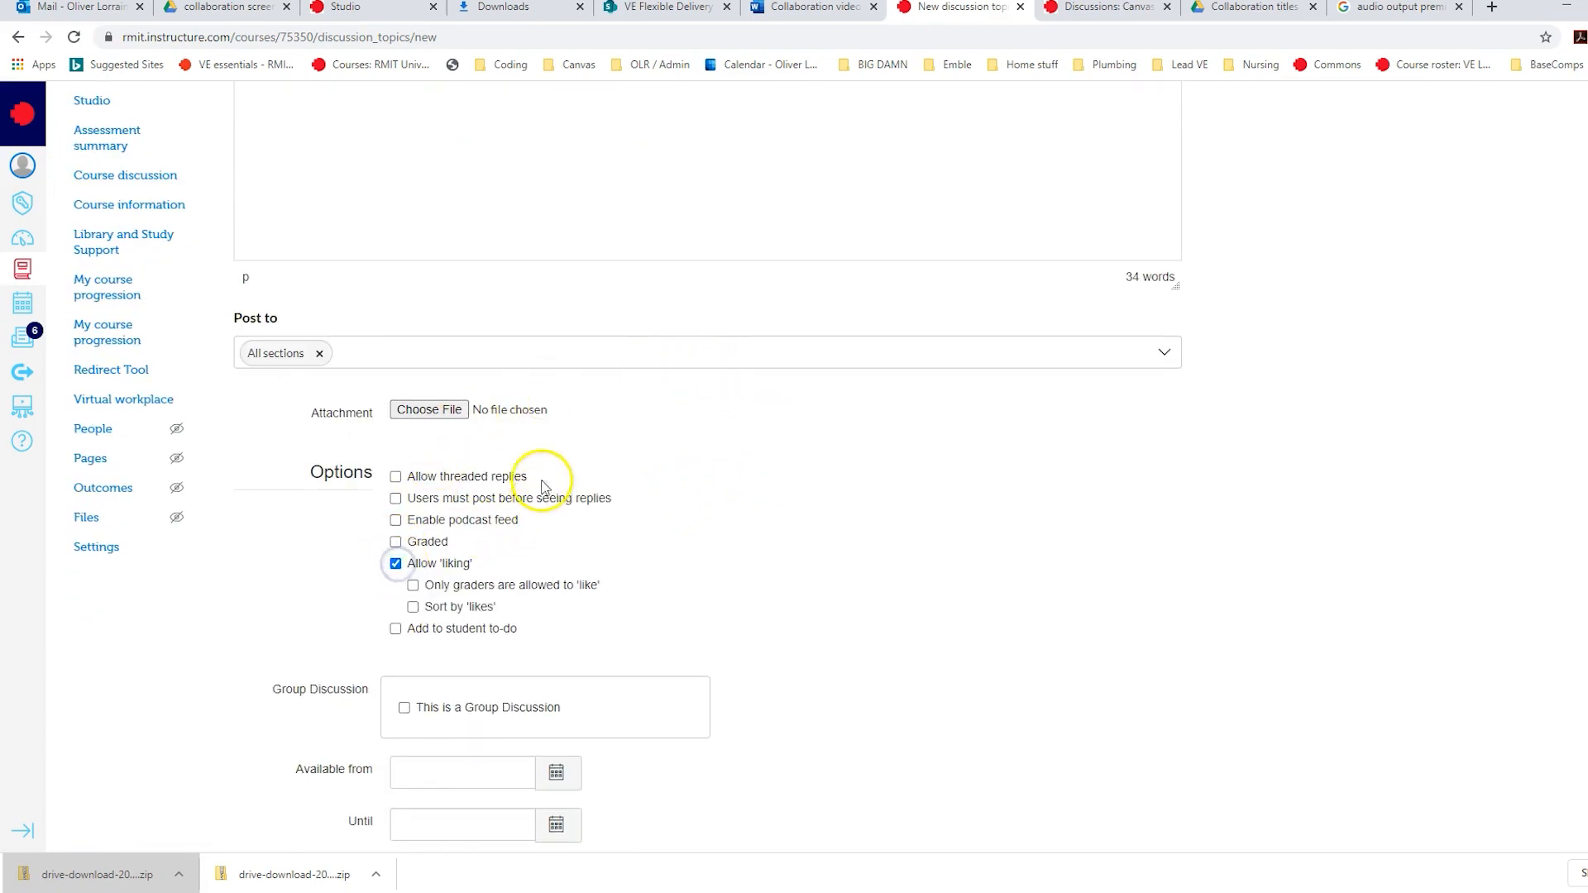
left_click(396, 478)
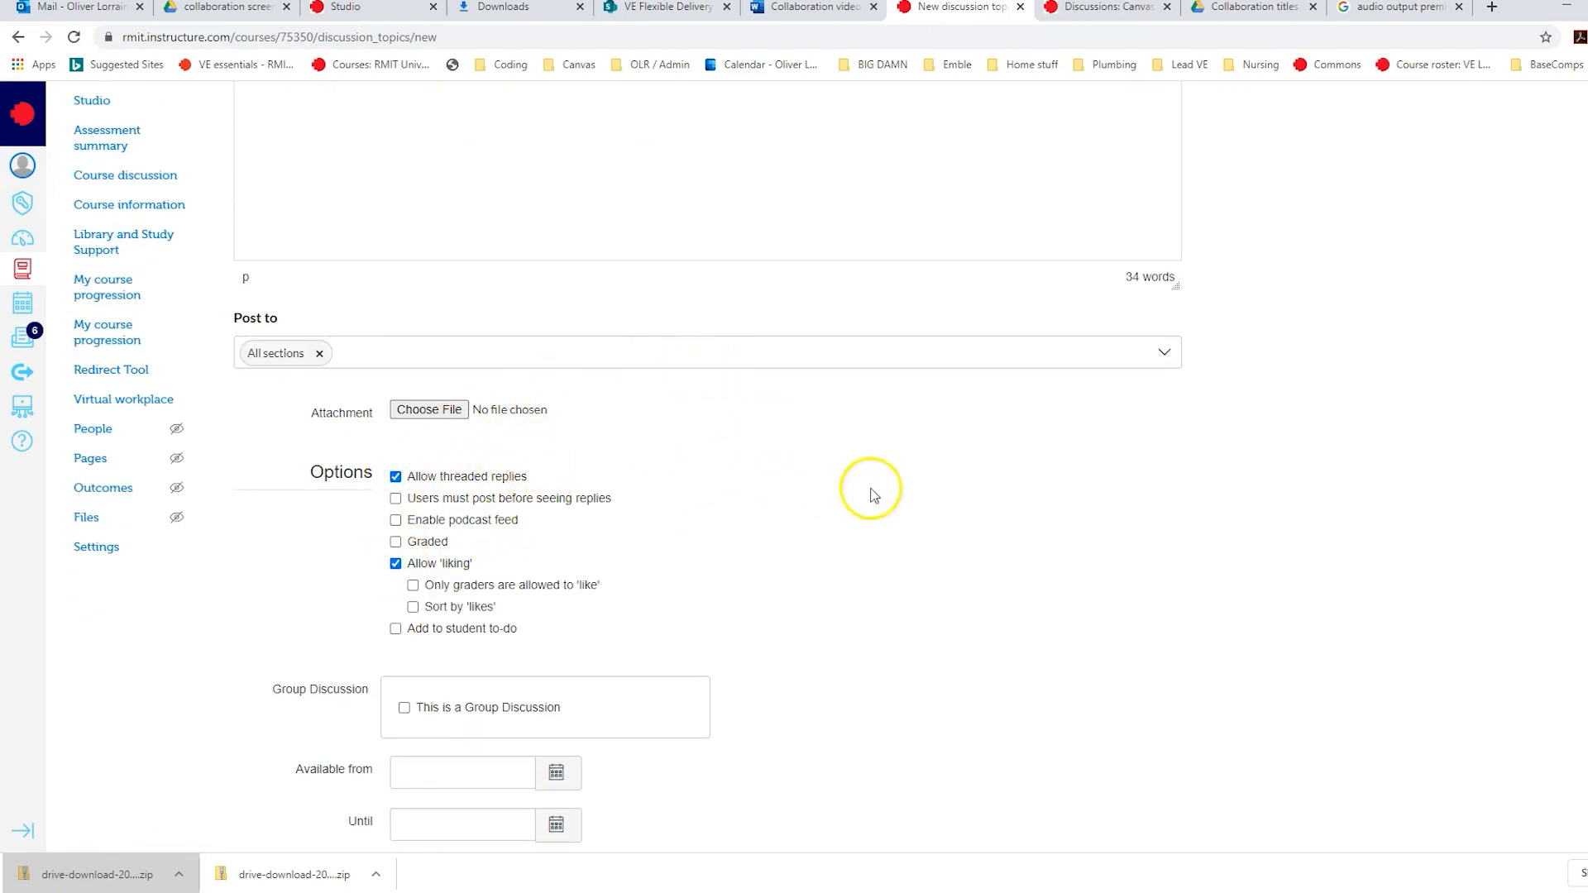
scroll(897, 493, "down", 2)
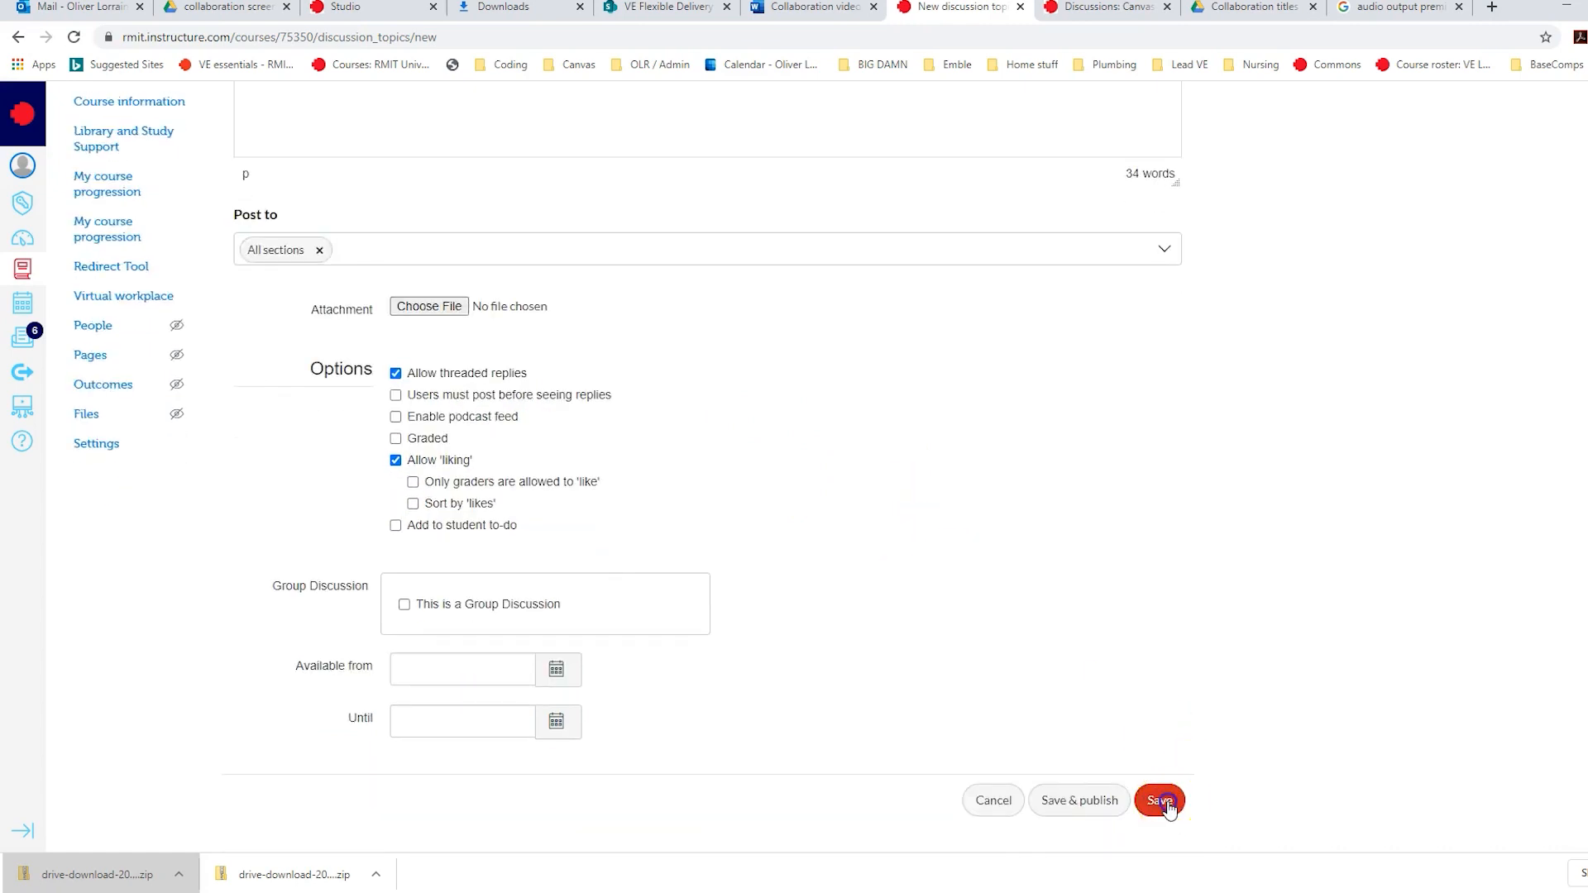
left_click(1162, 802)
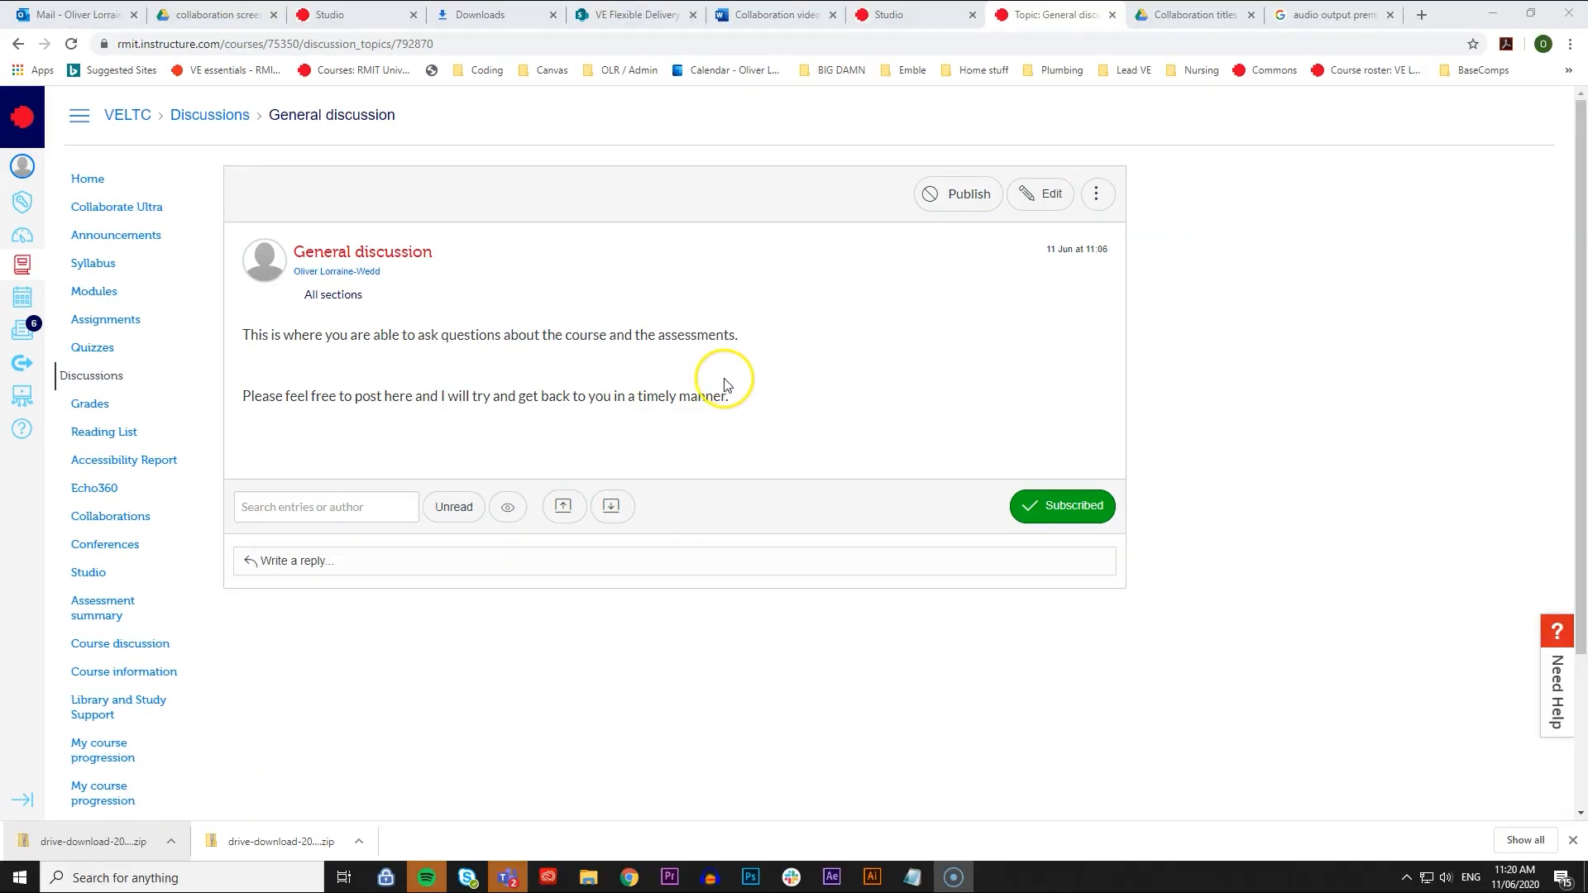
- Return to the course's discussions list and pin the General discussion
left_click(115, 378)
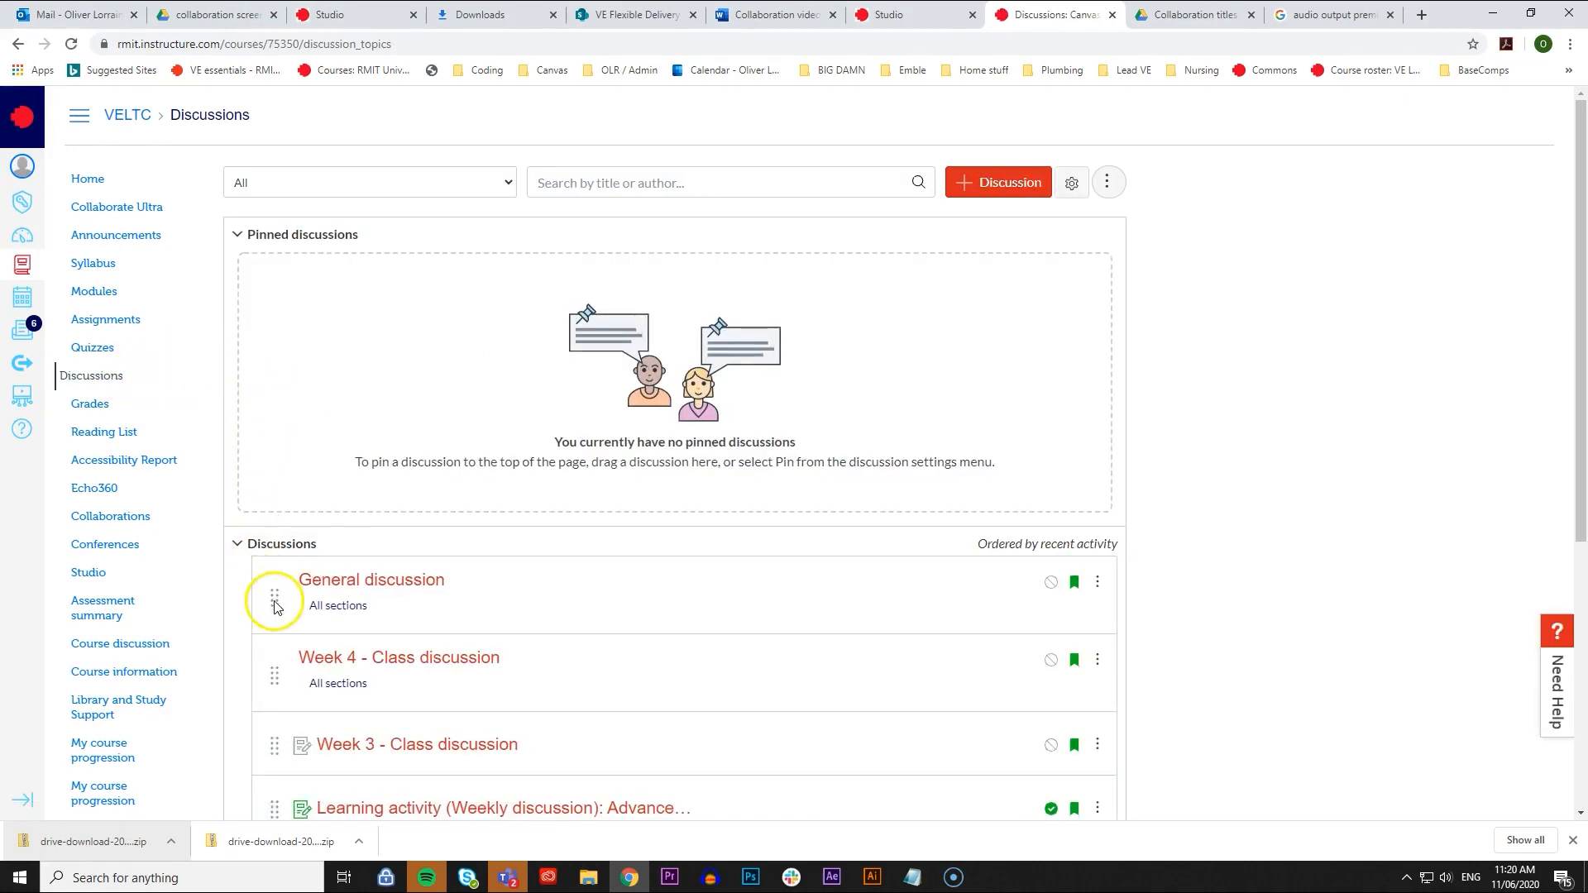
left_click_drag(275, 600, 270, 311)
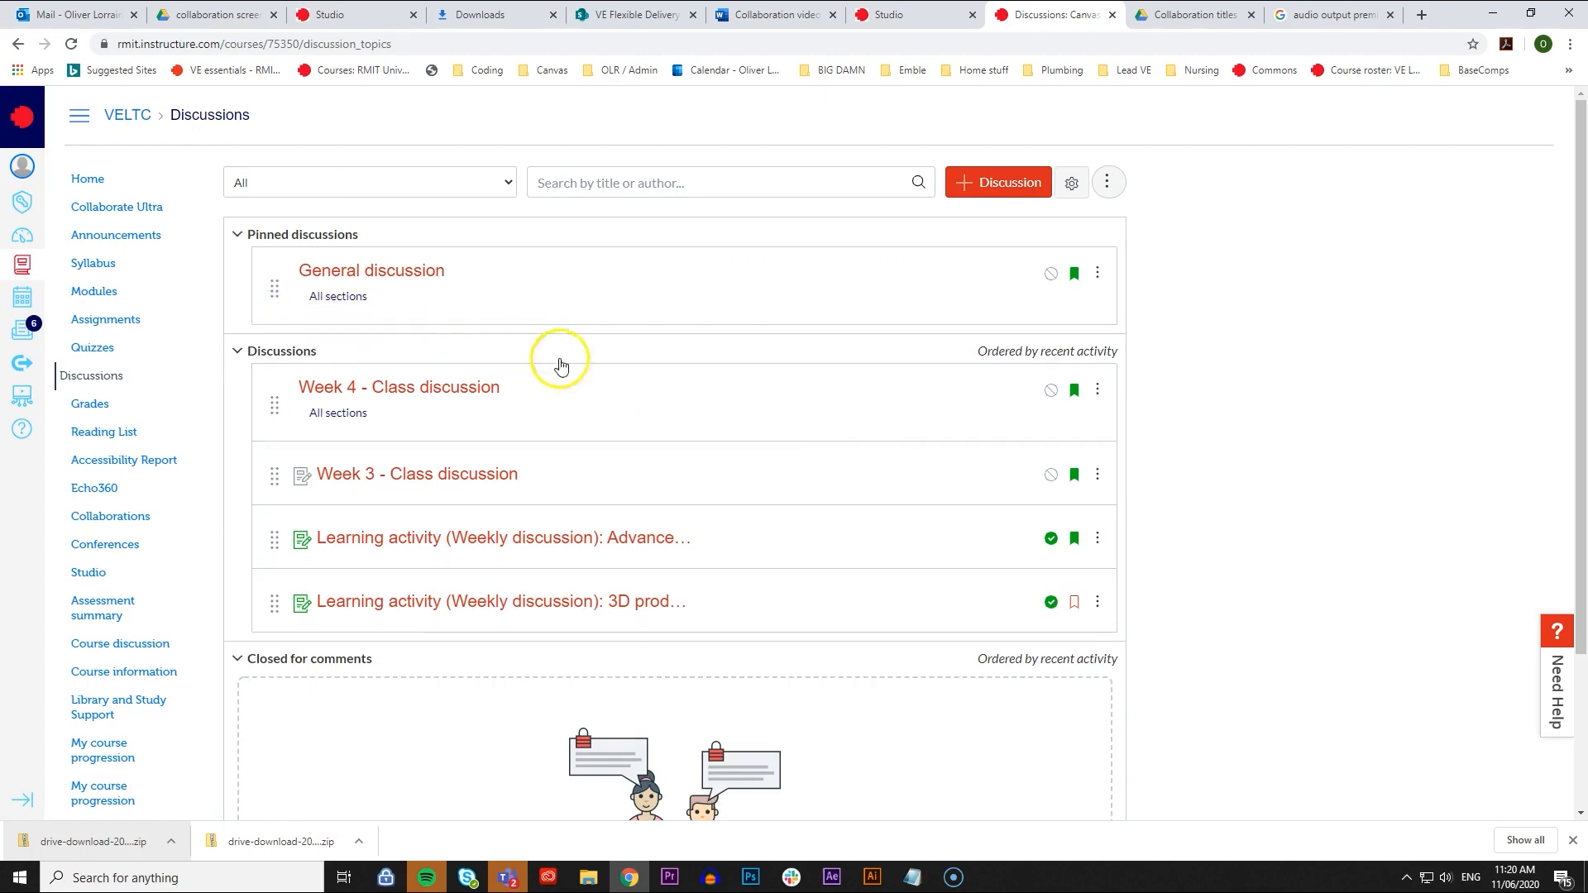
scroll(935, 472, "down", 3)
scroll(933, 475, "up", 3)
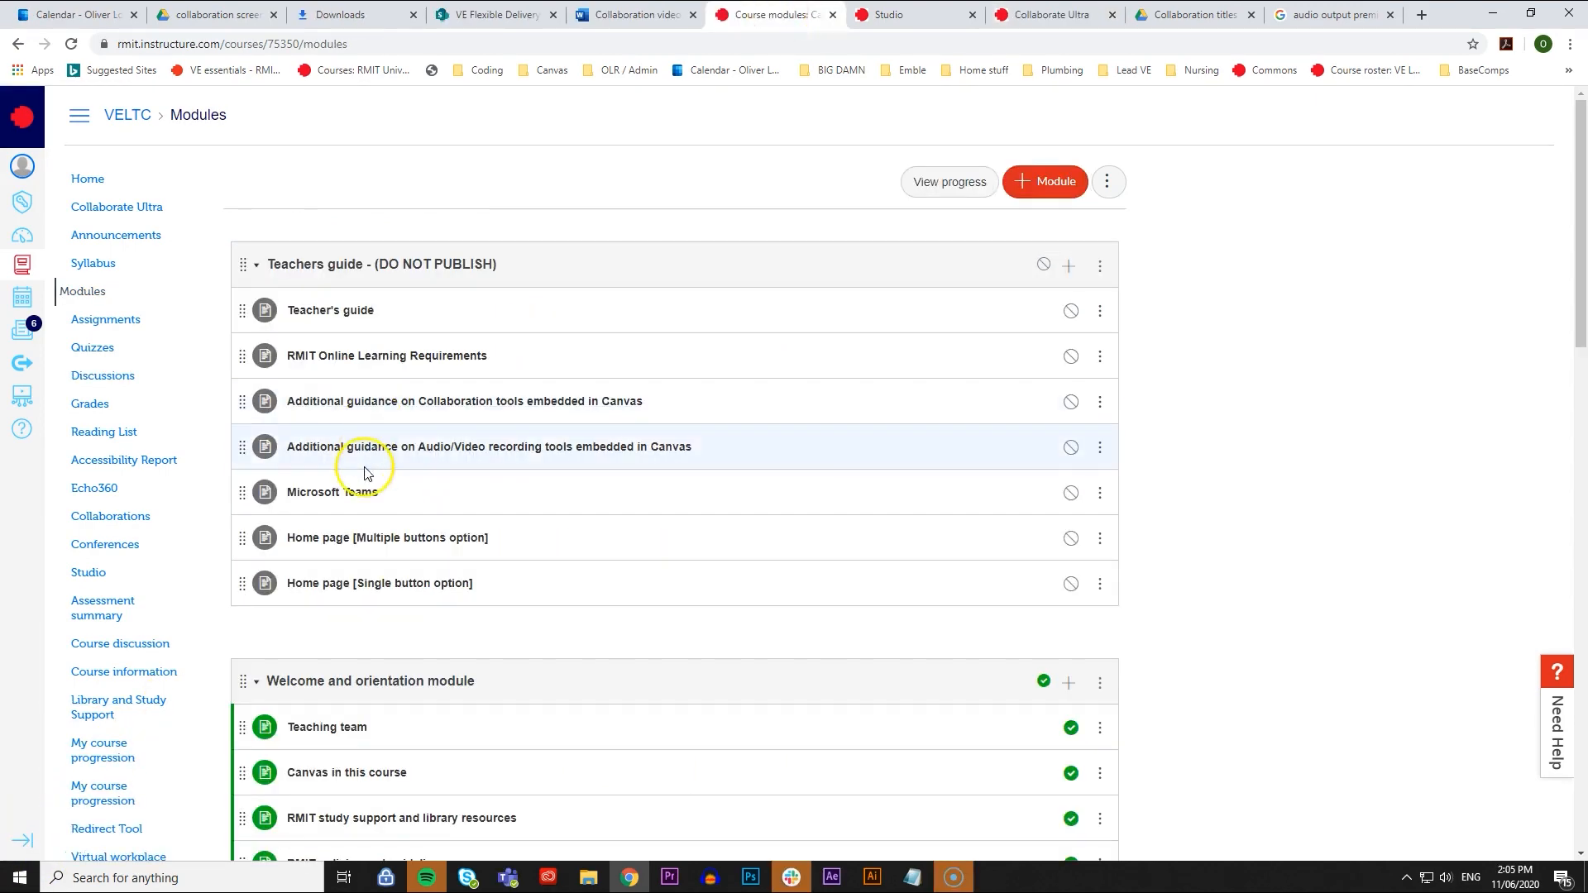
- Open the 3D products weekly discussion from the Week 1 module and review its instructions
scroll(368, 468, "down", 6)
scroll(432, 423, "down", 1)
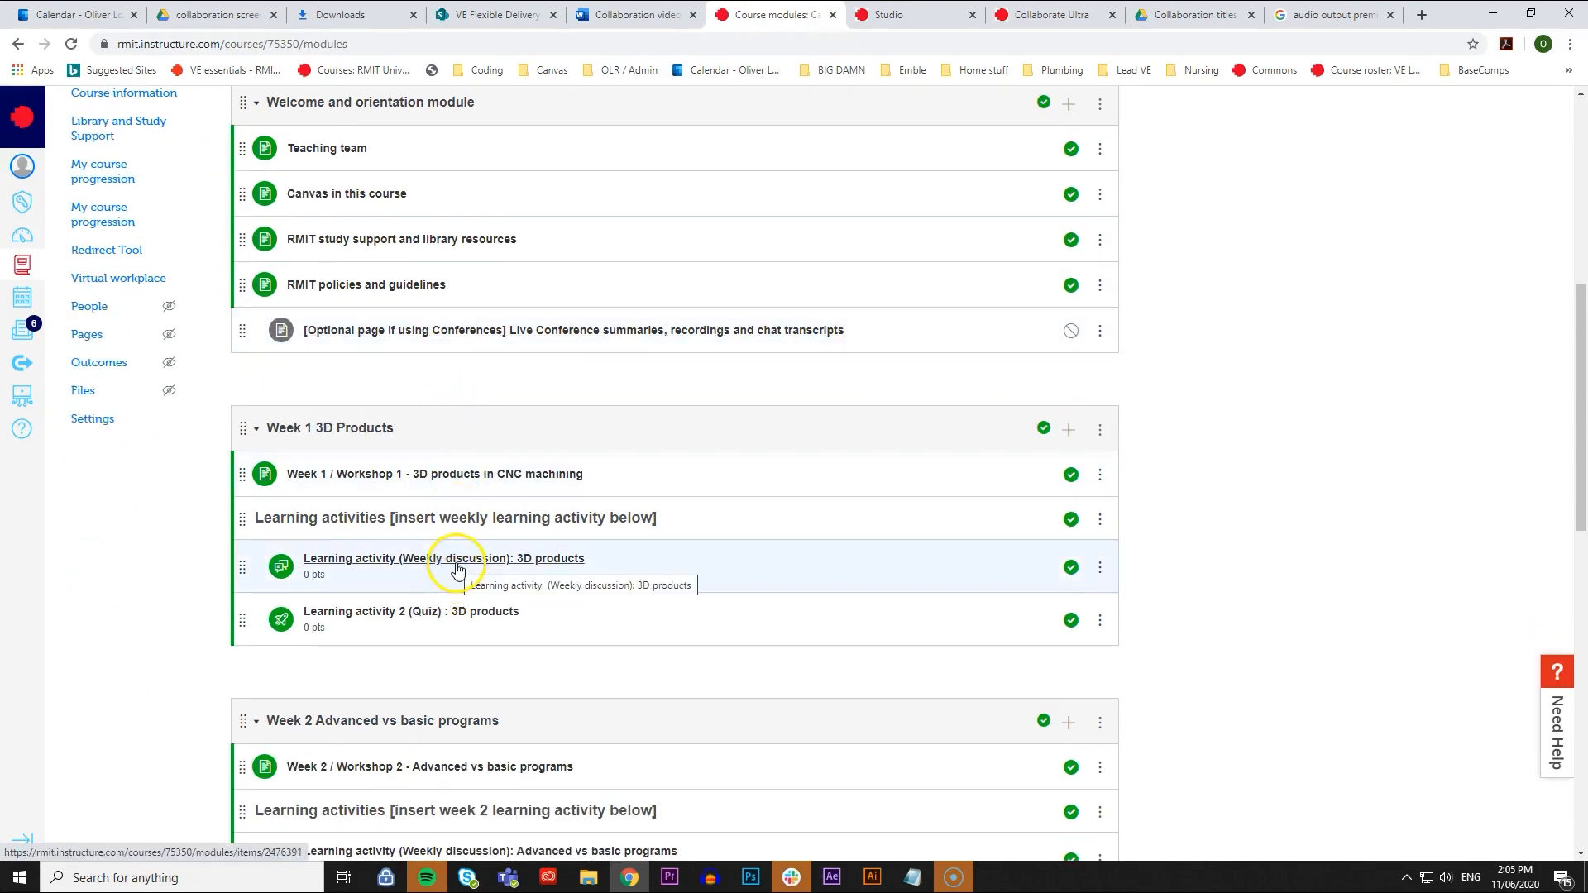
left_click(458, 569)
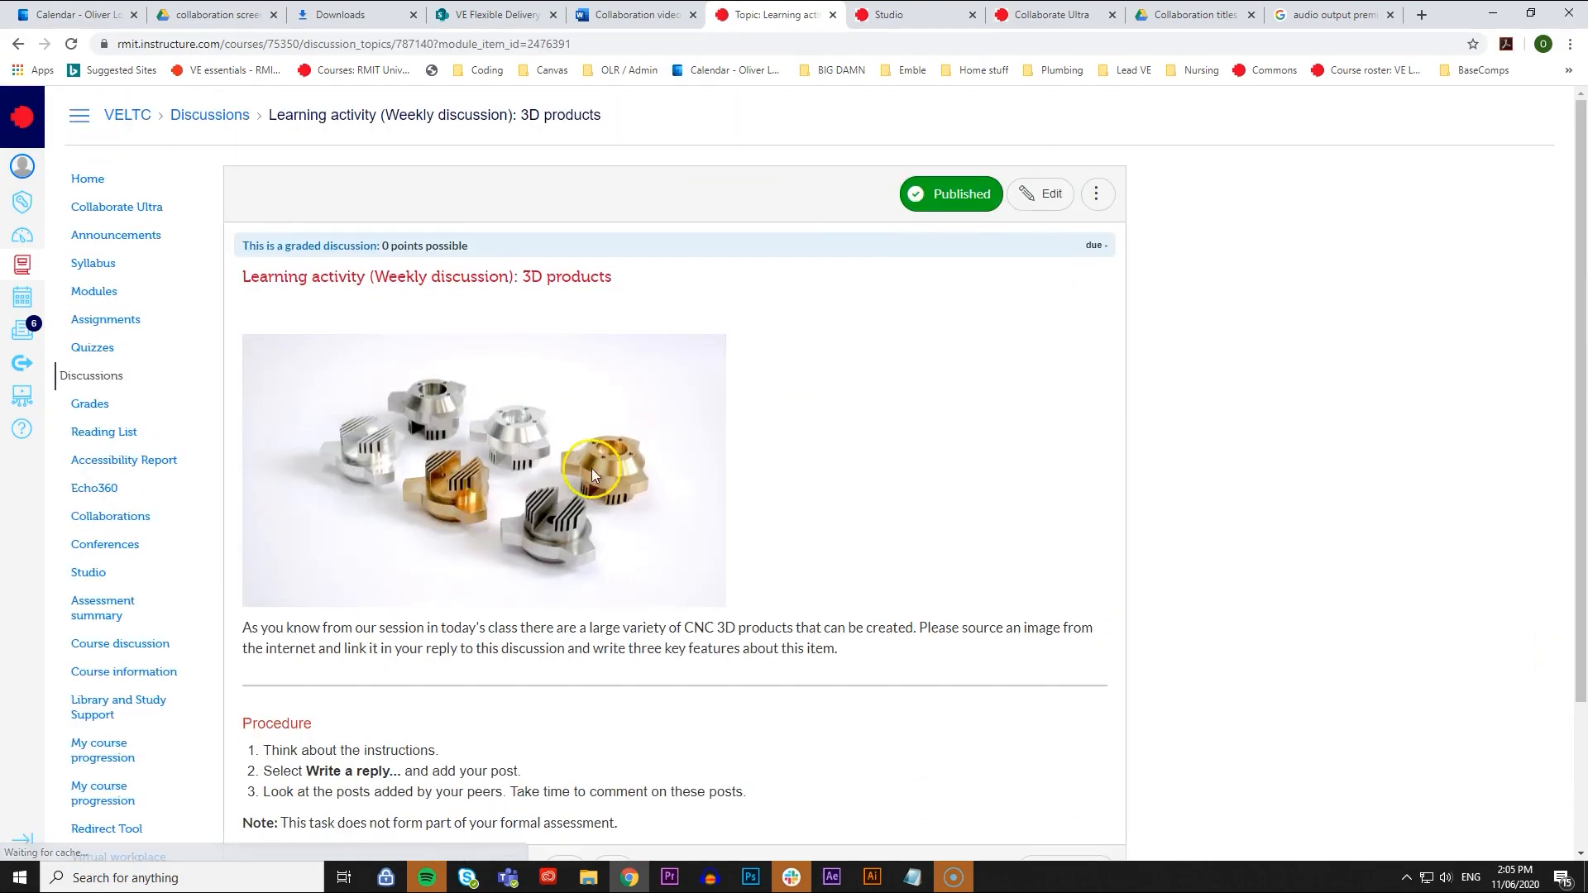
scroll(577, 370, "down", 3)
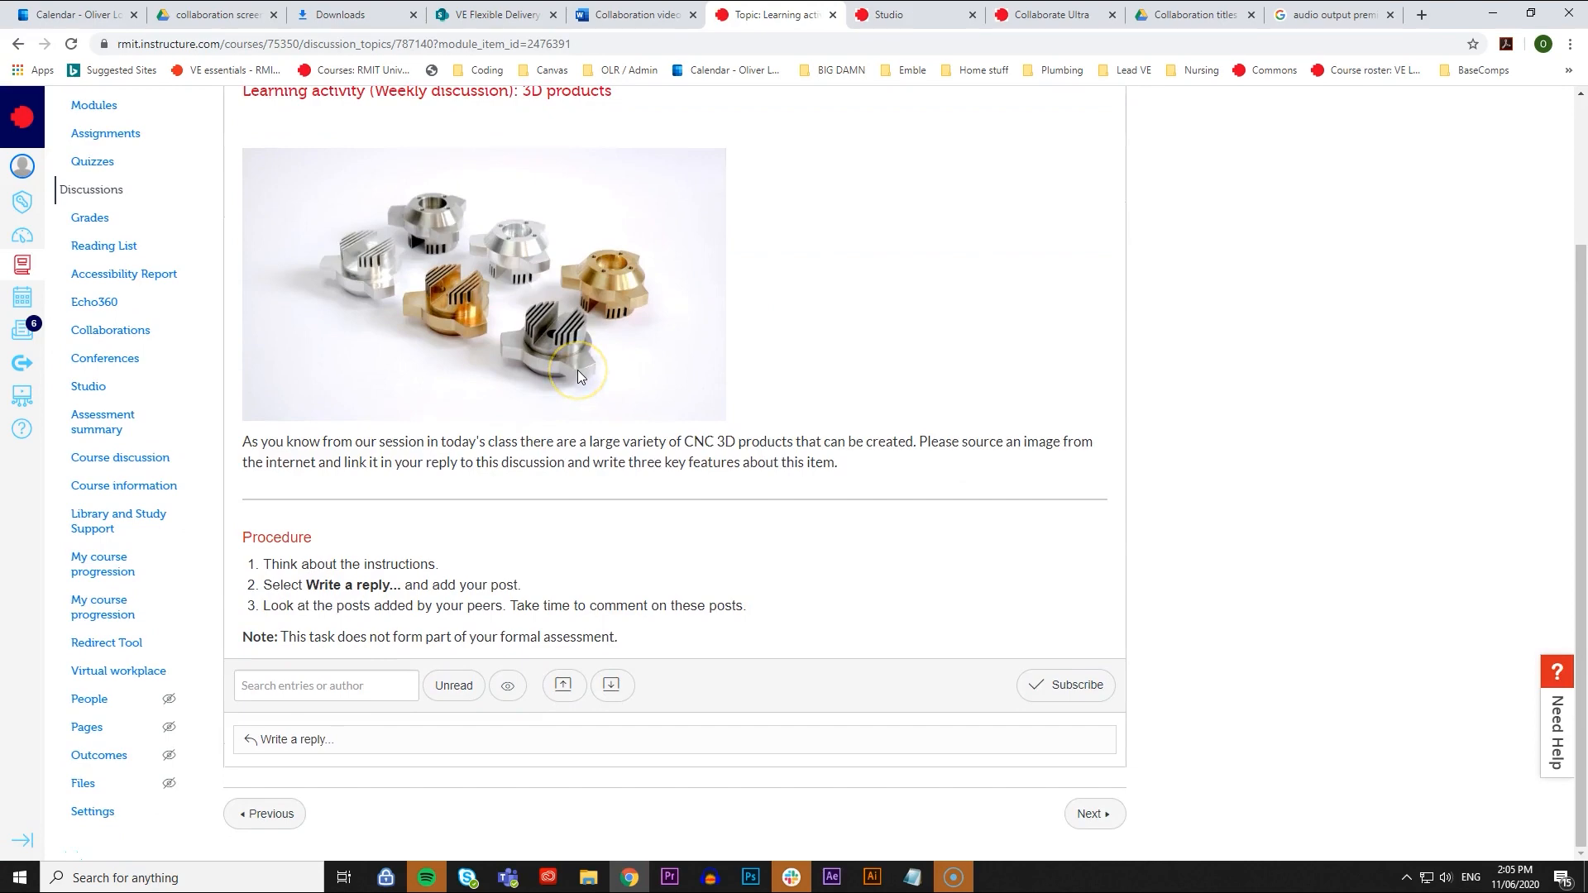
scroll(584, 366, "up", 3)
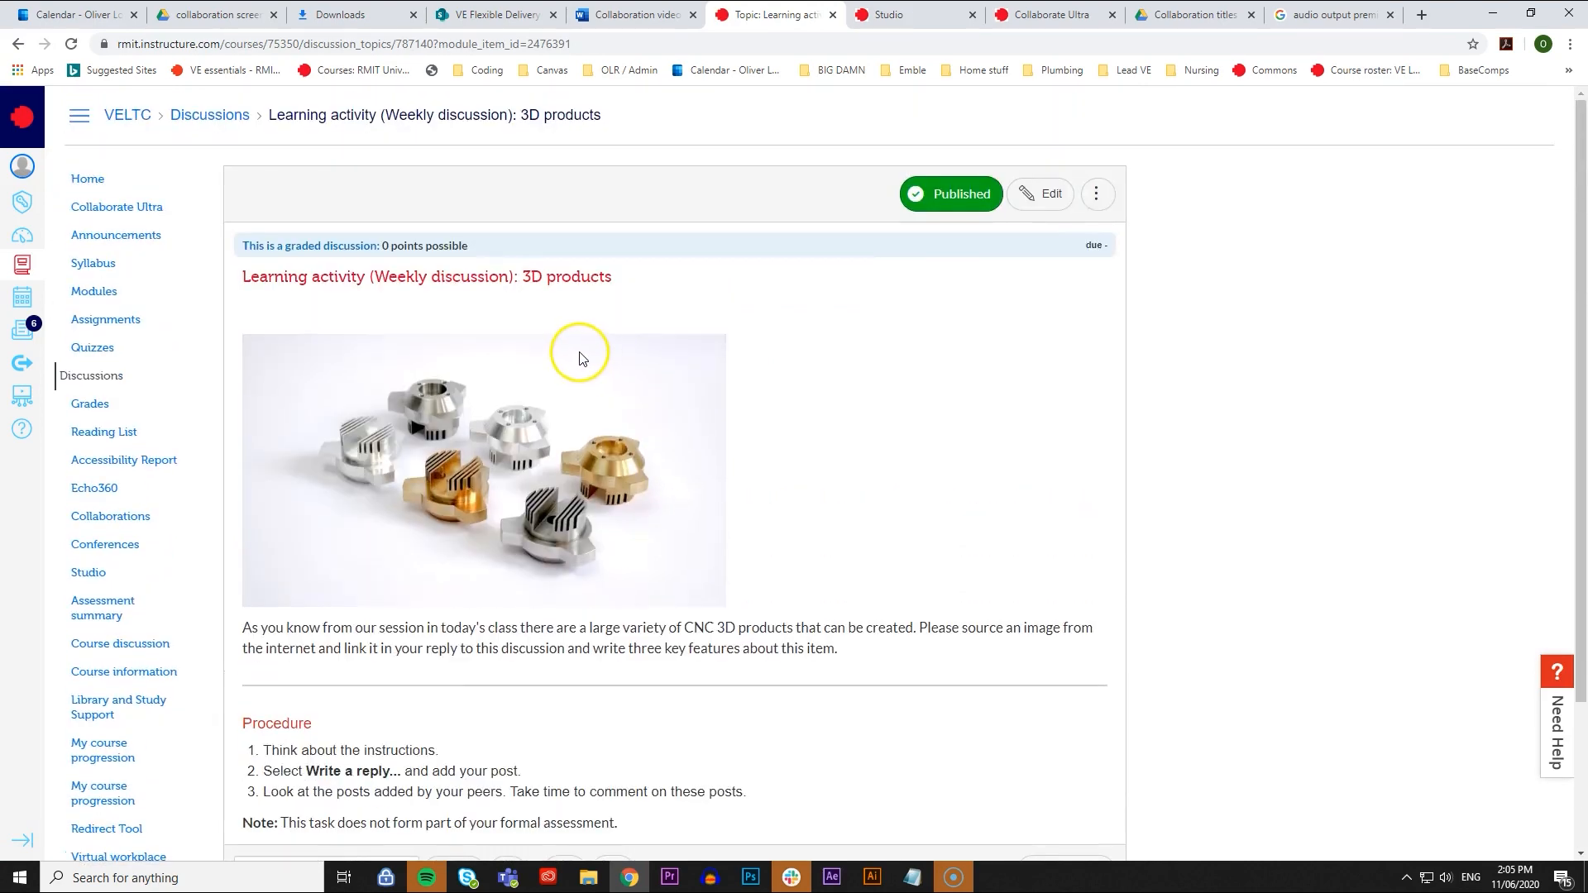
scroll(579, 358, "down", 3)
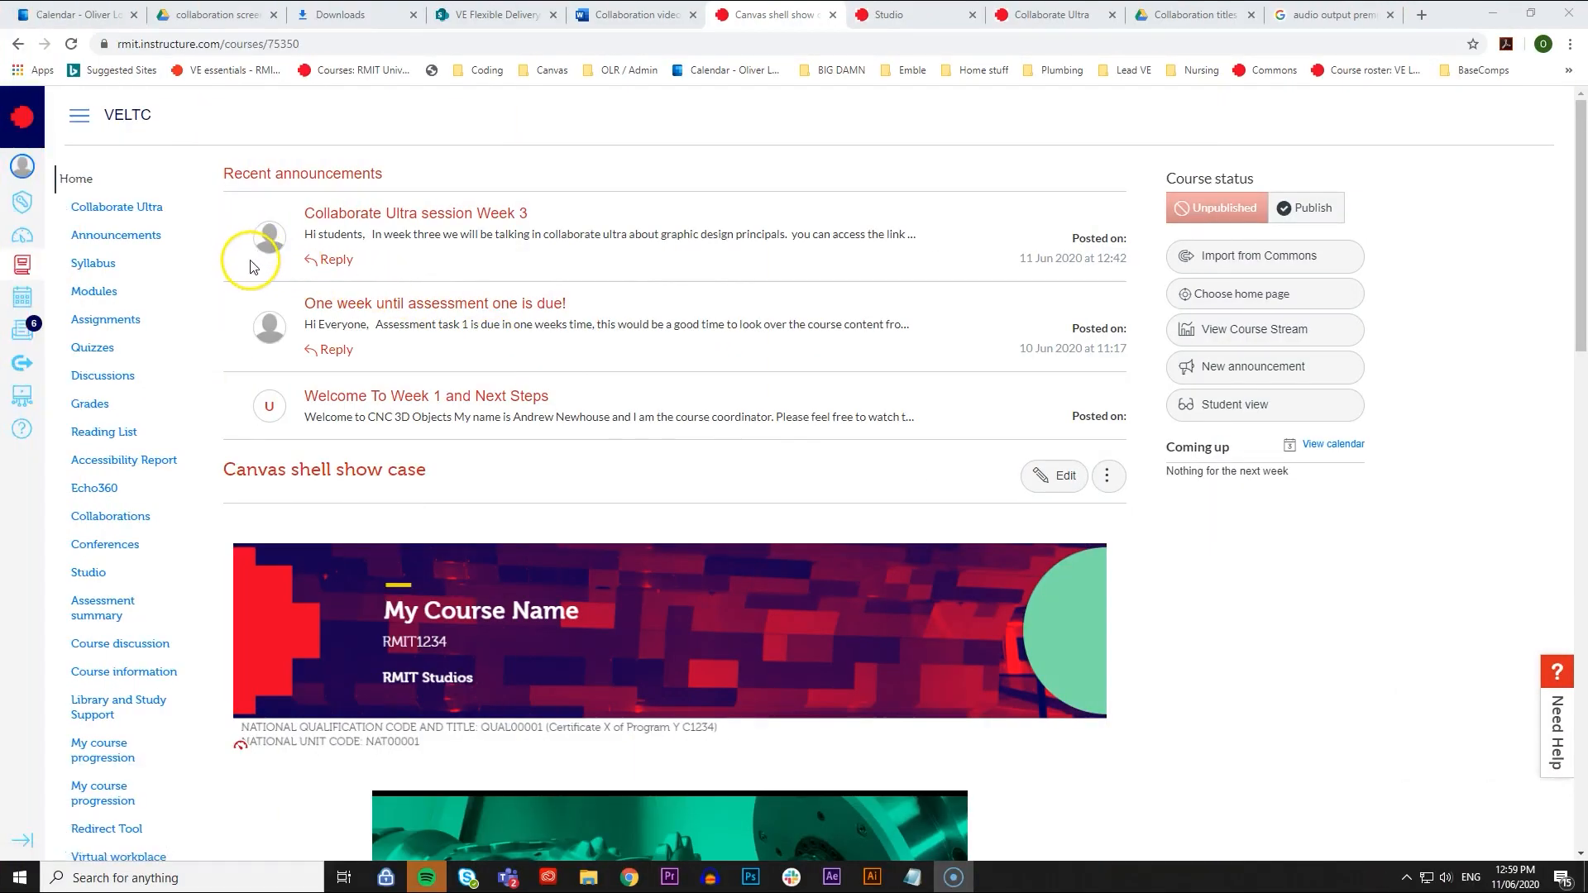
- In the course modules, start adding an item to the Week 5 module and set its type to Discussion
left_click(89, 293)
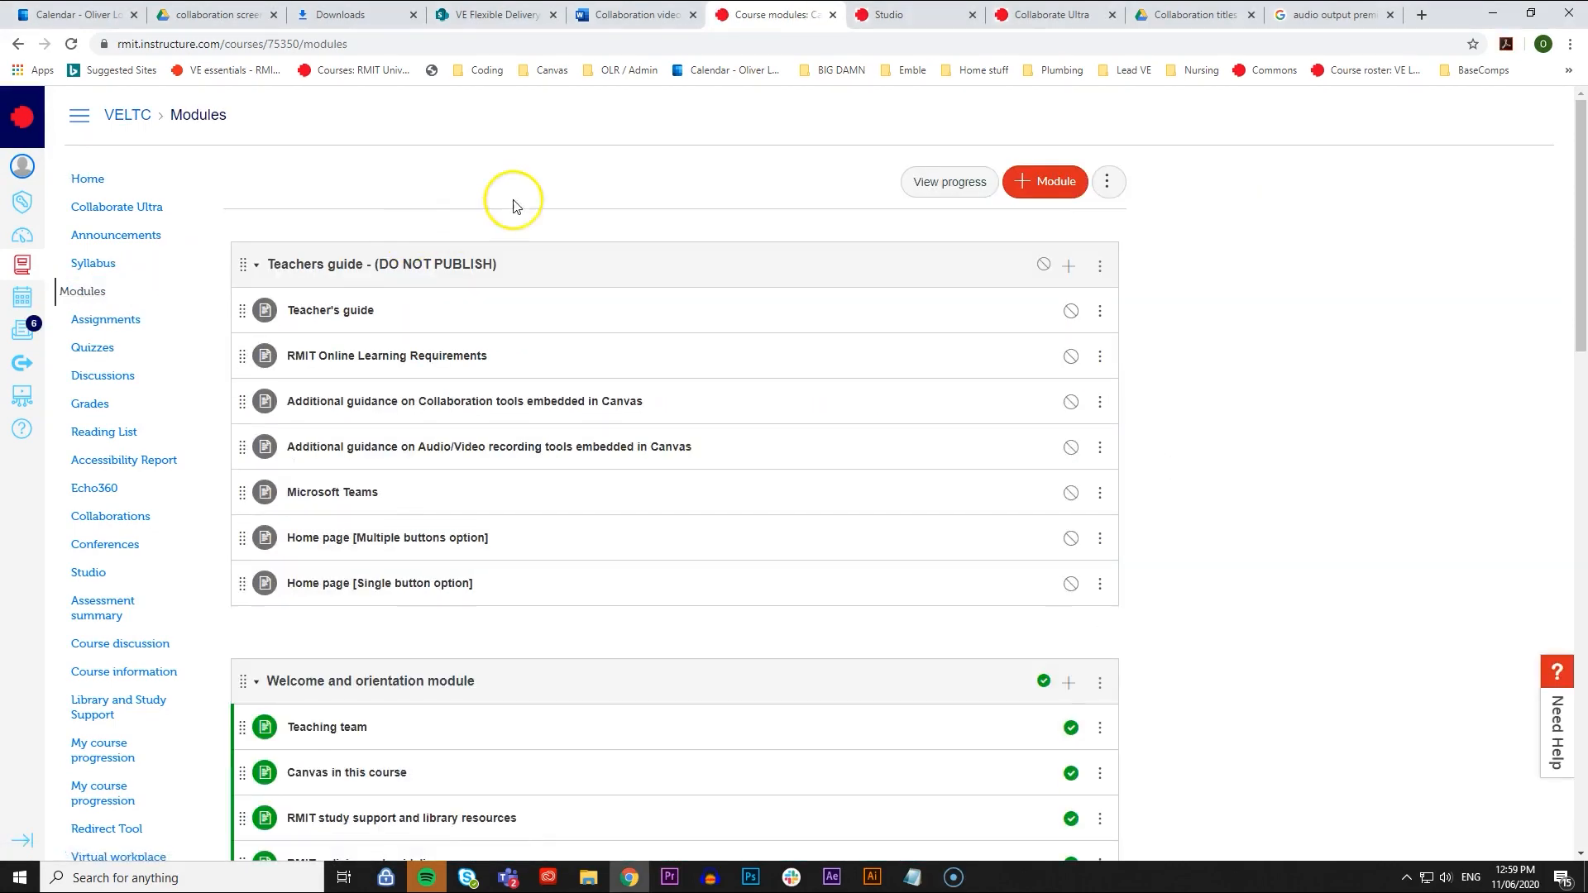
scroll(606, 177, "down", 14)
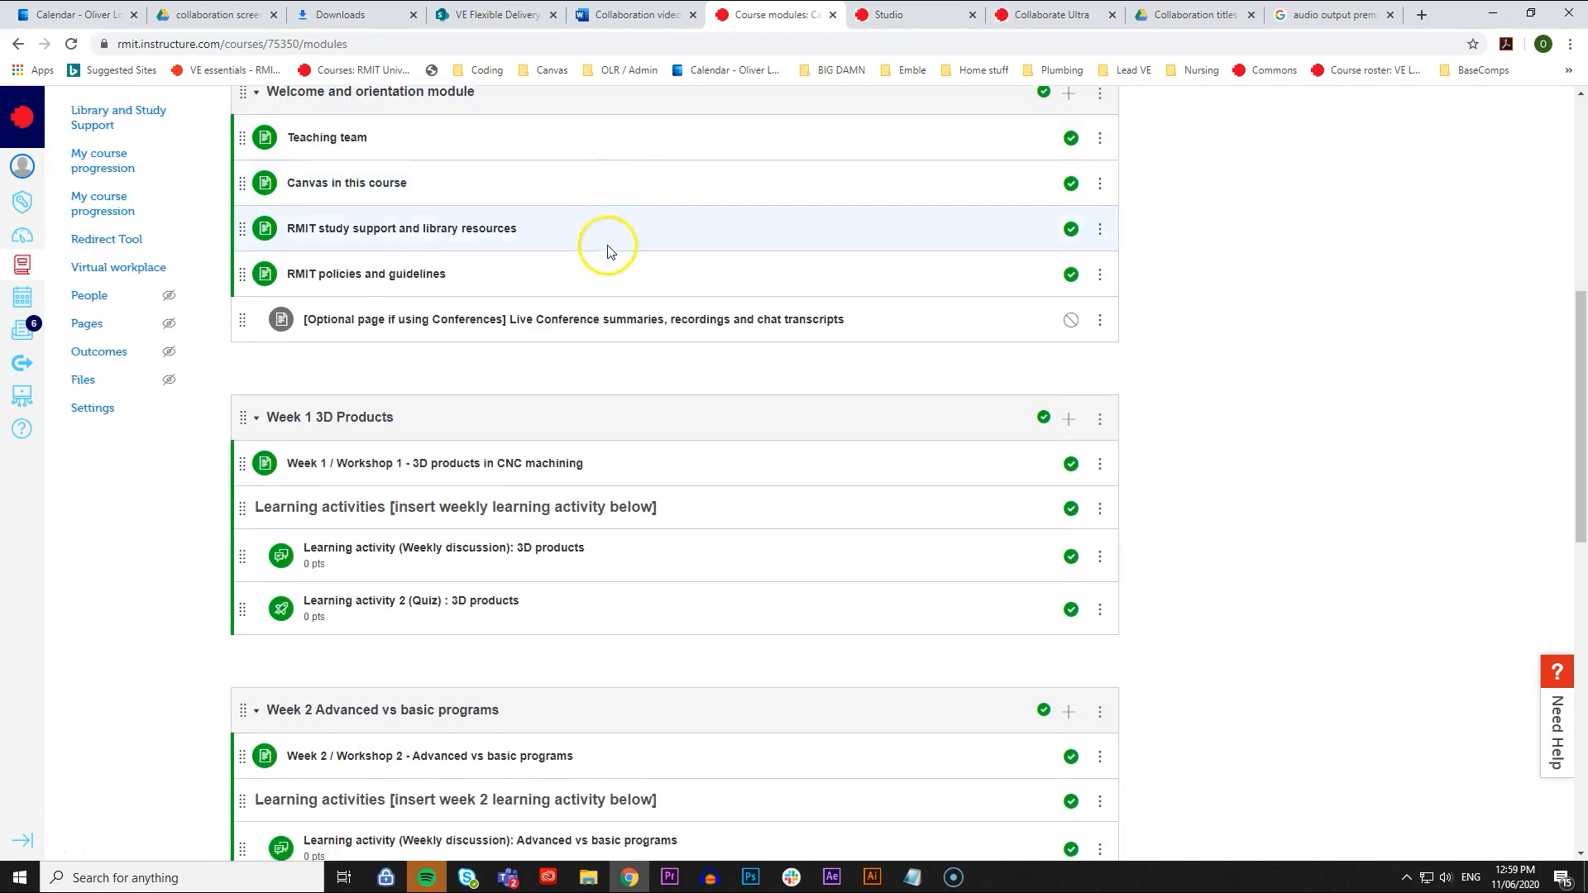
scroll(607, 256, "down", 5)
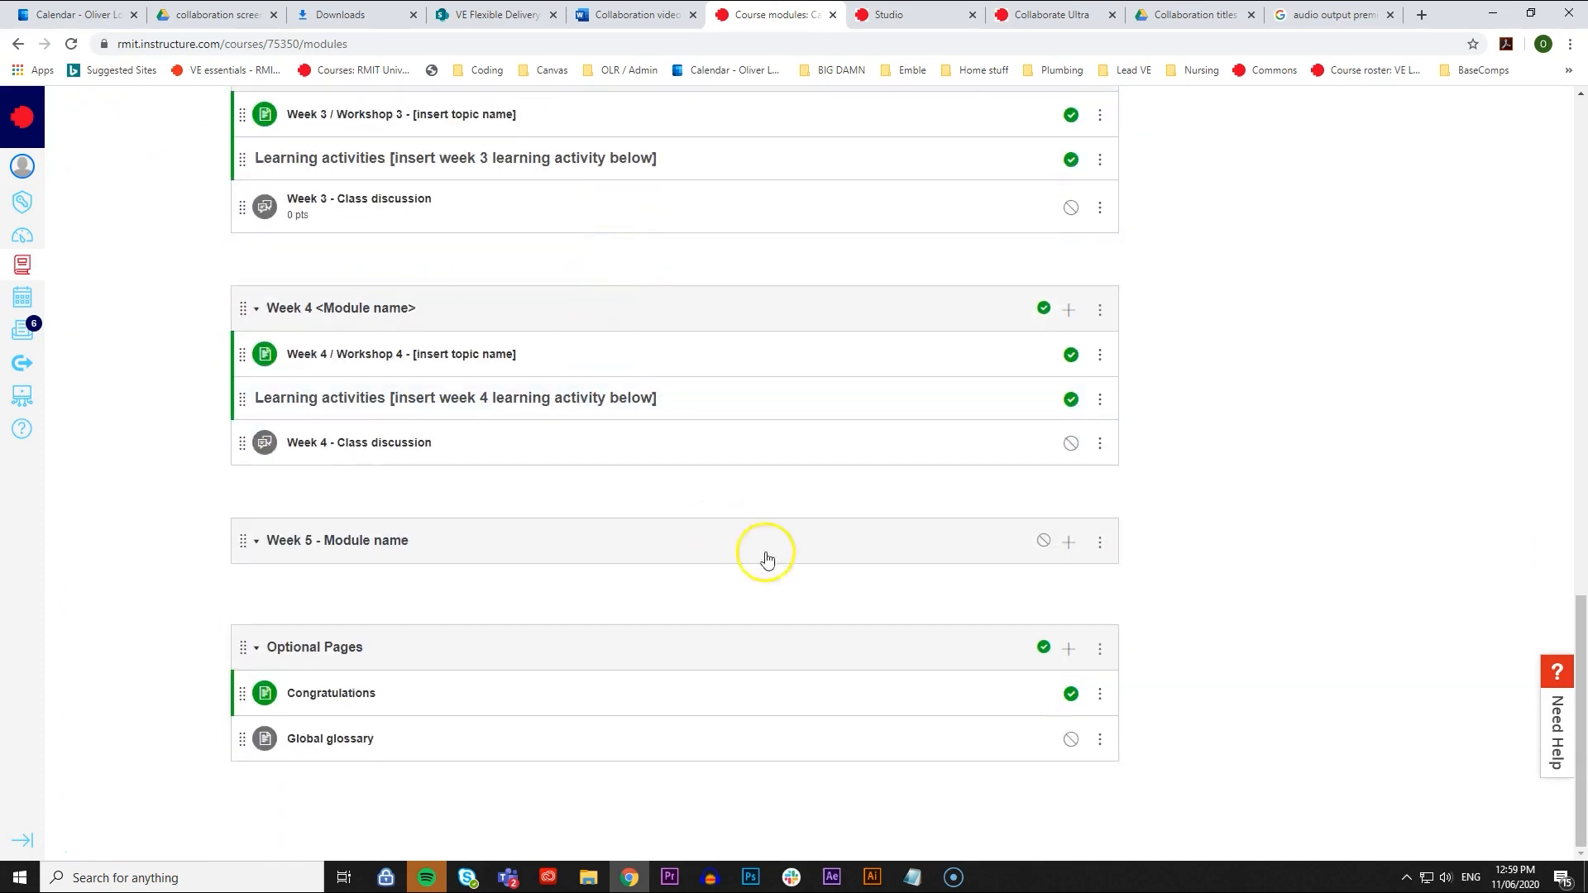
left_click(1067, 543)
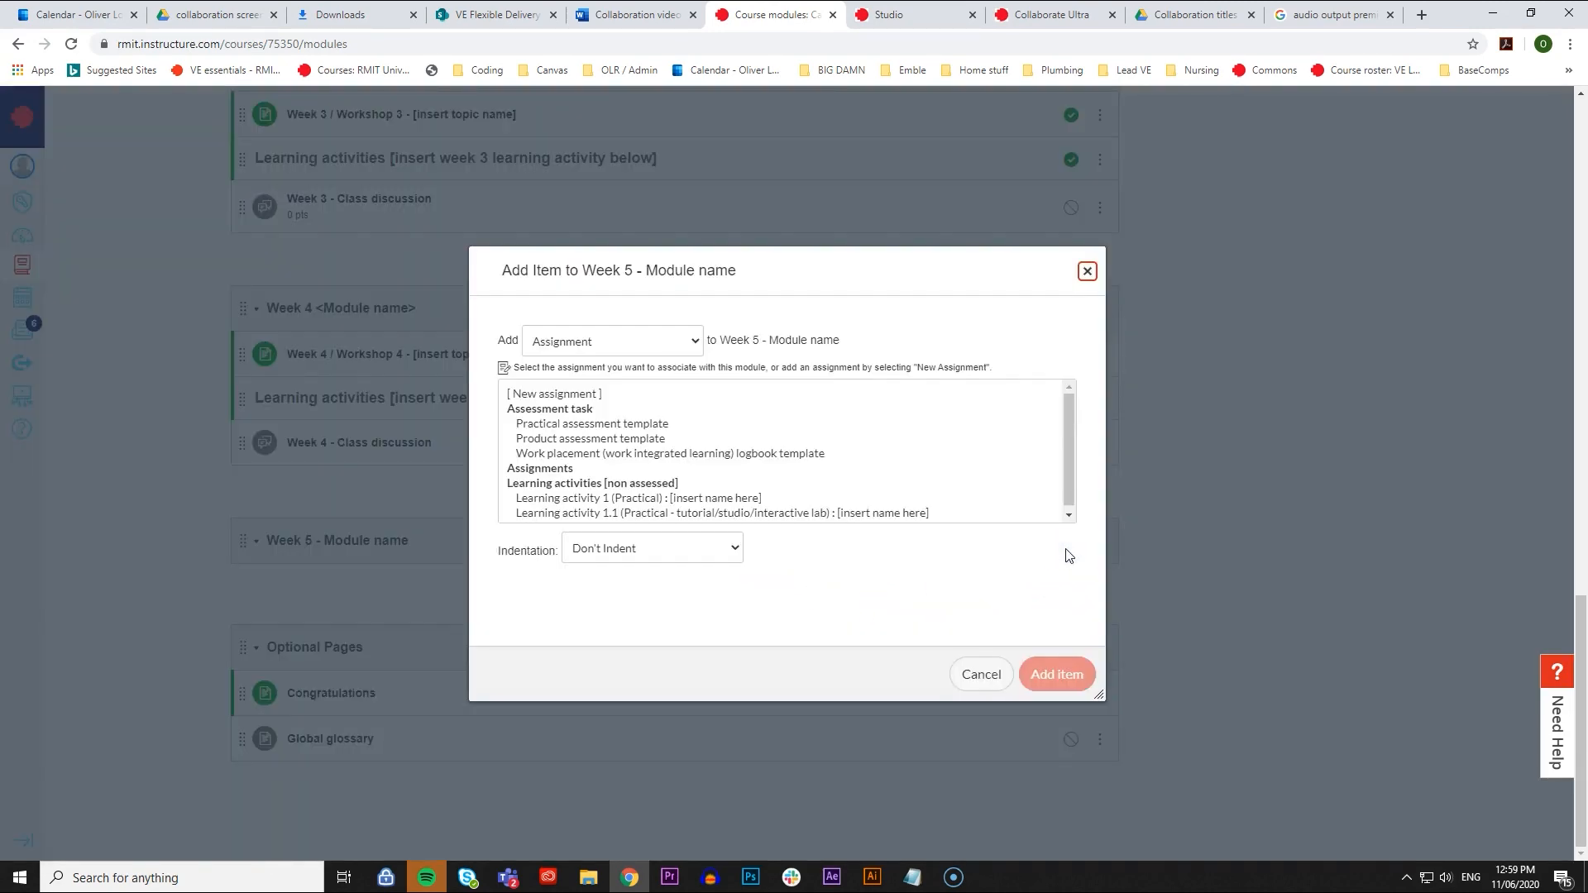
left_click(586, 346)
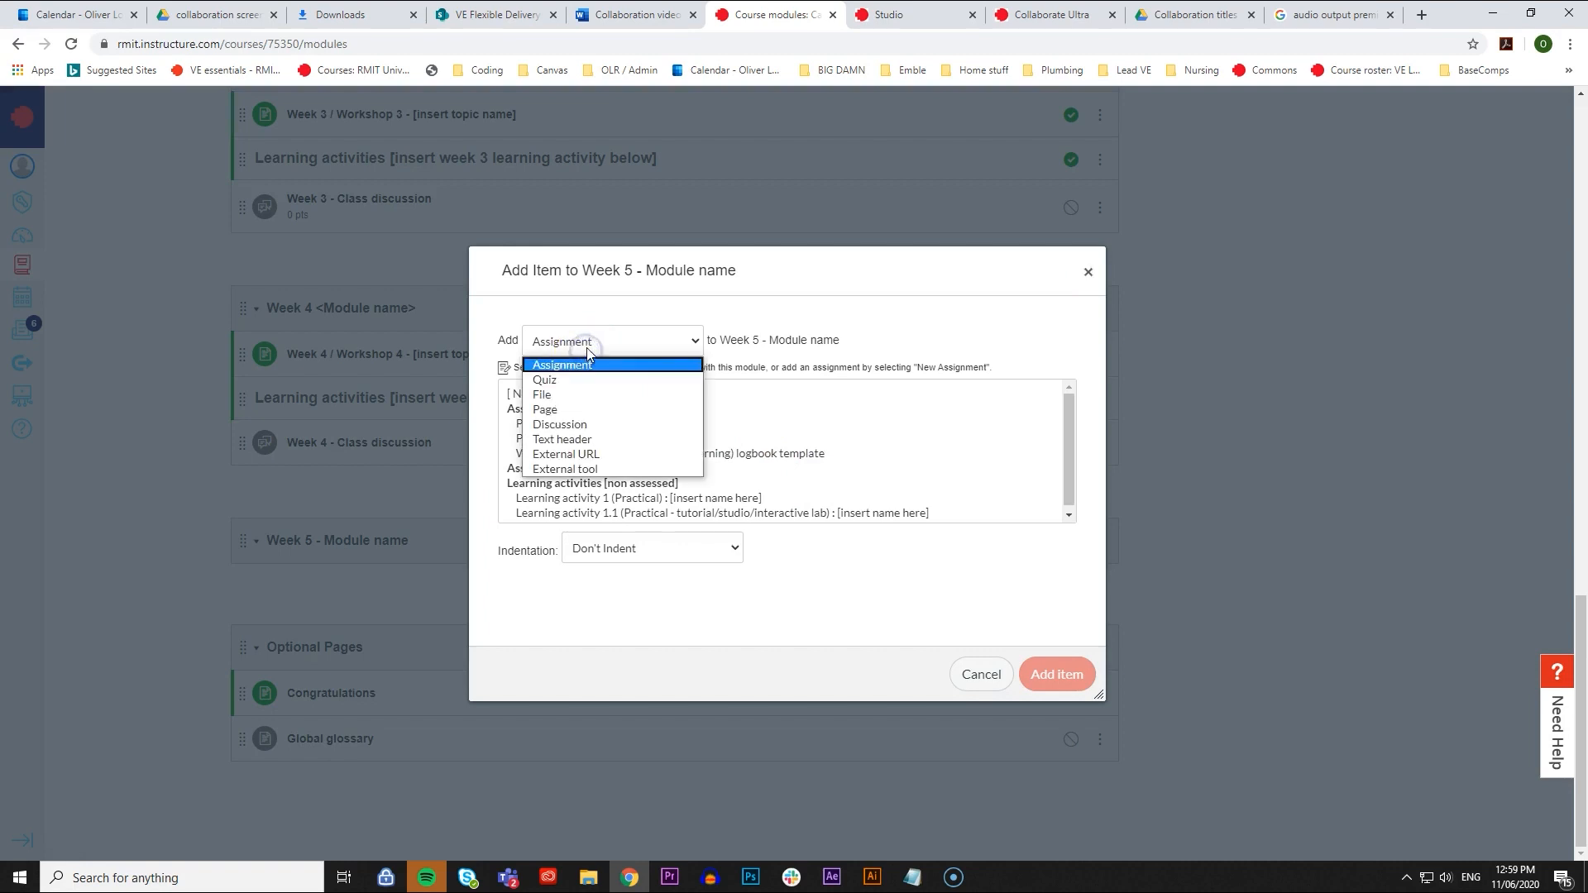
left_click(599, 425)
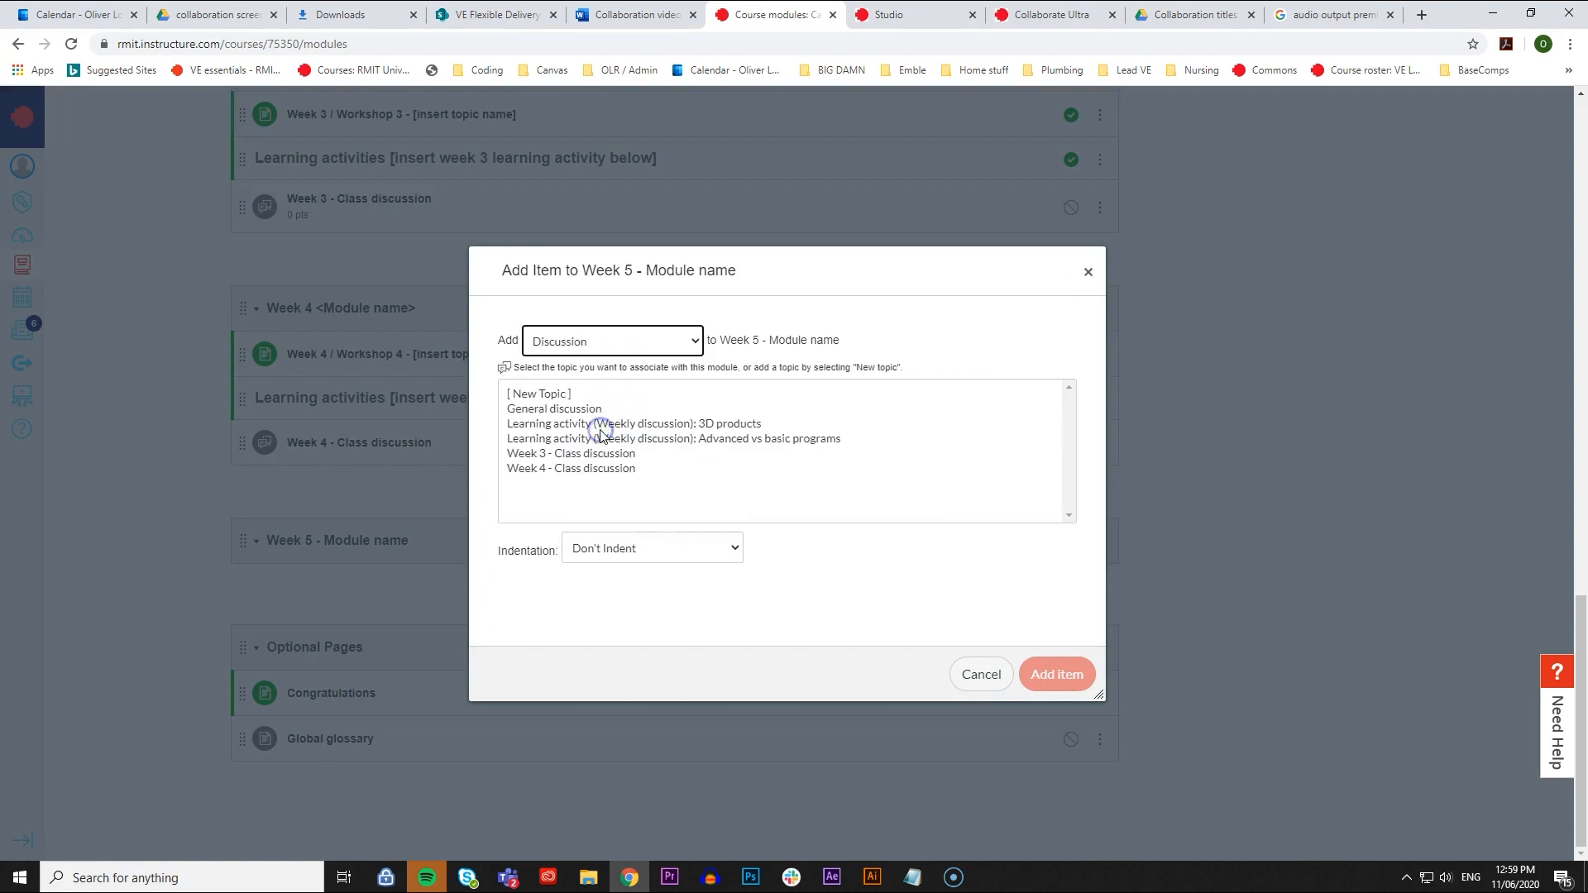
- Add a new topic named "Week 5 - Discussion" to the module without indentation and open it
left_click(559, 396)
left_click(641, 551)
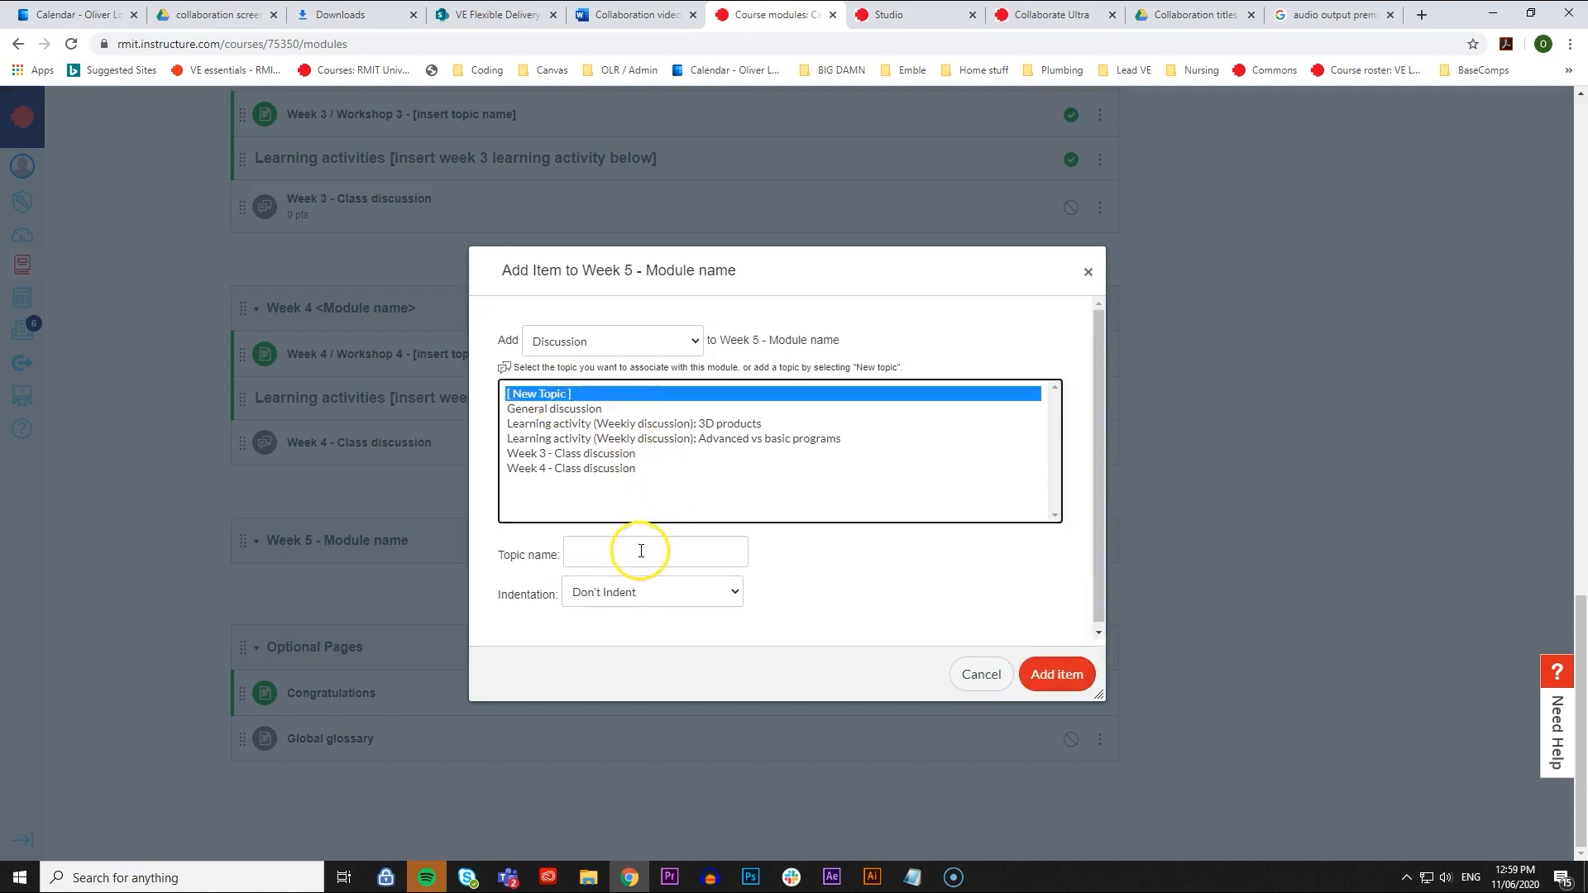
left_click(640, 551)
type("Week")
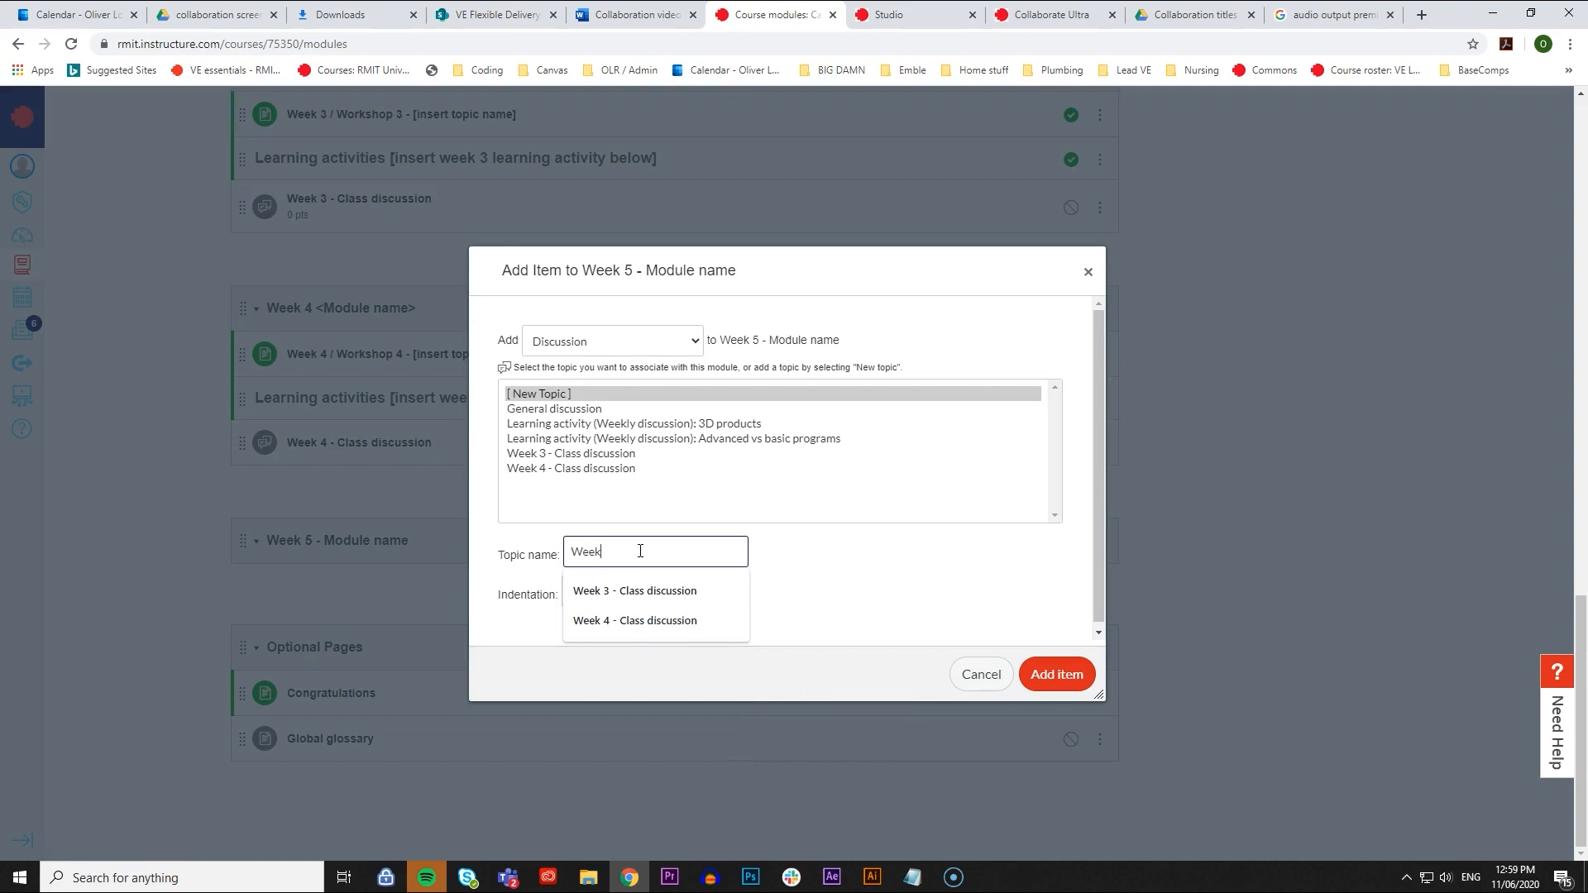
type(" 5 - Discussion")
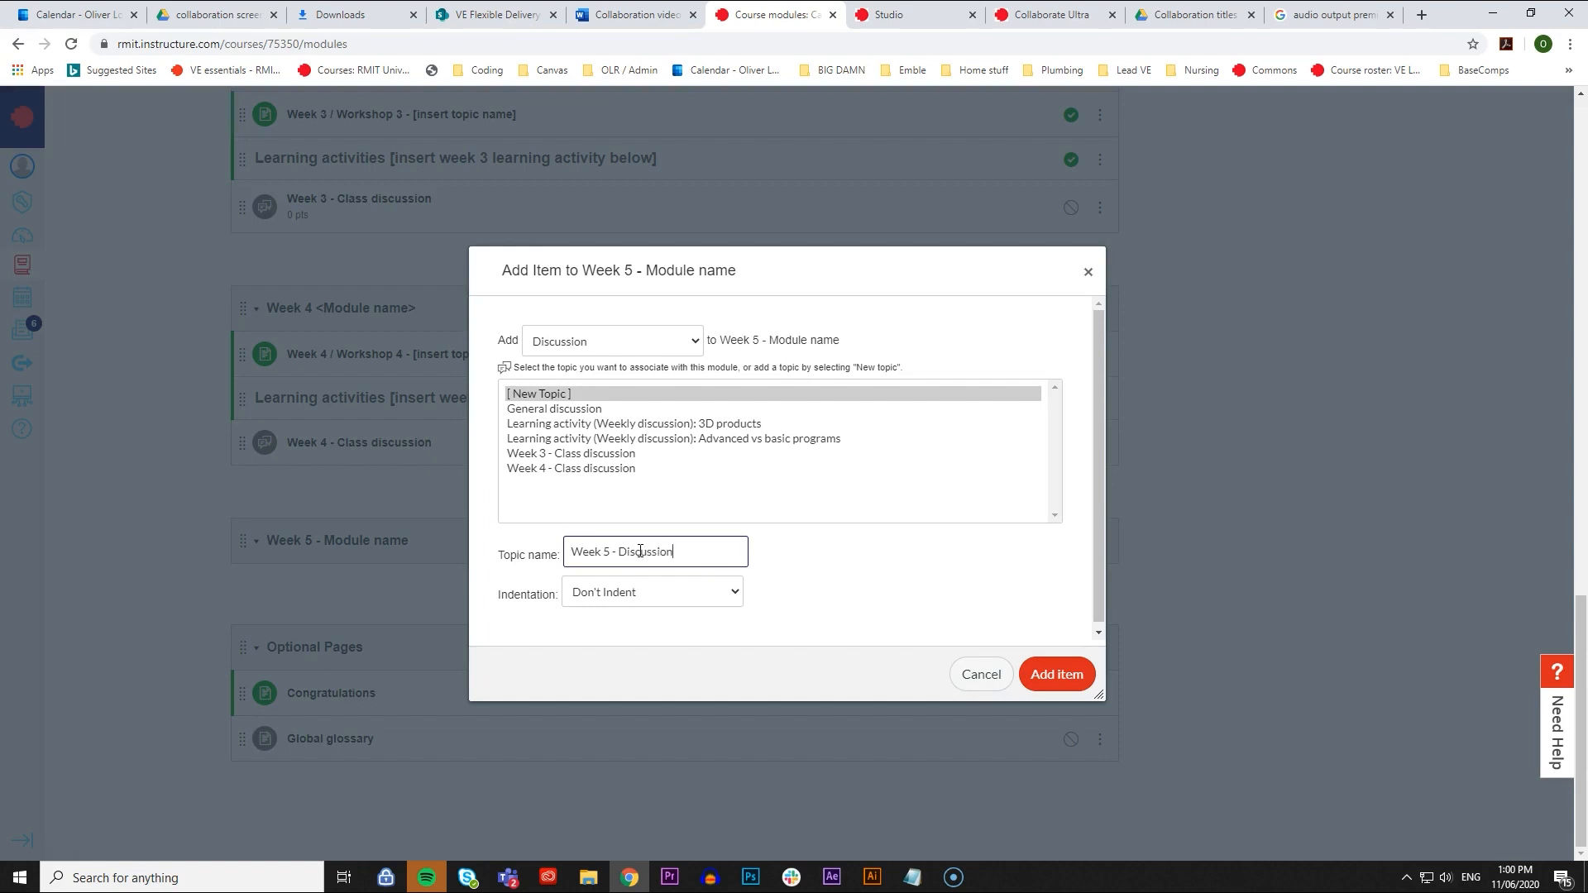
left_click(1067, 672)
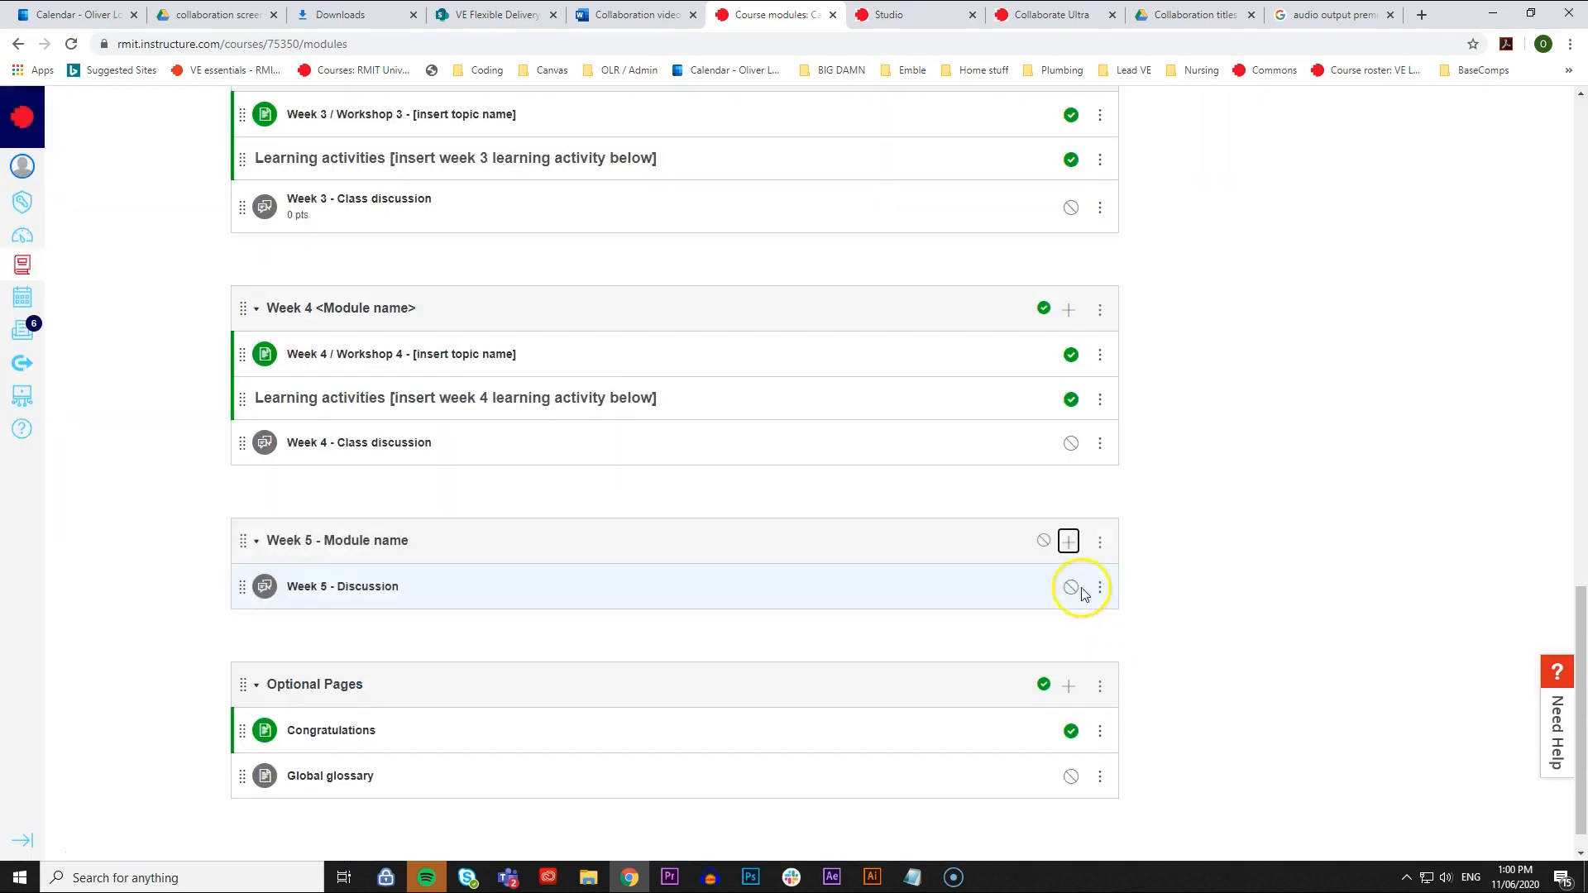
left_click(350, 597)
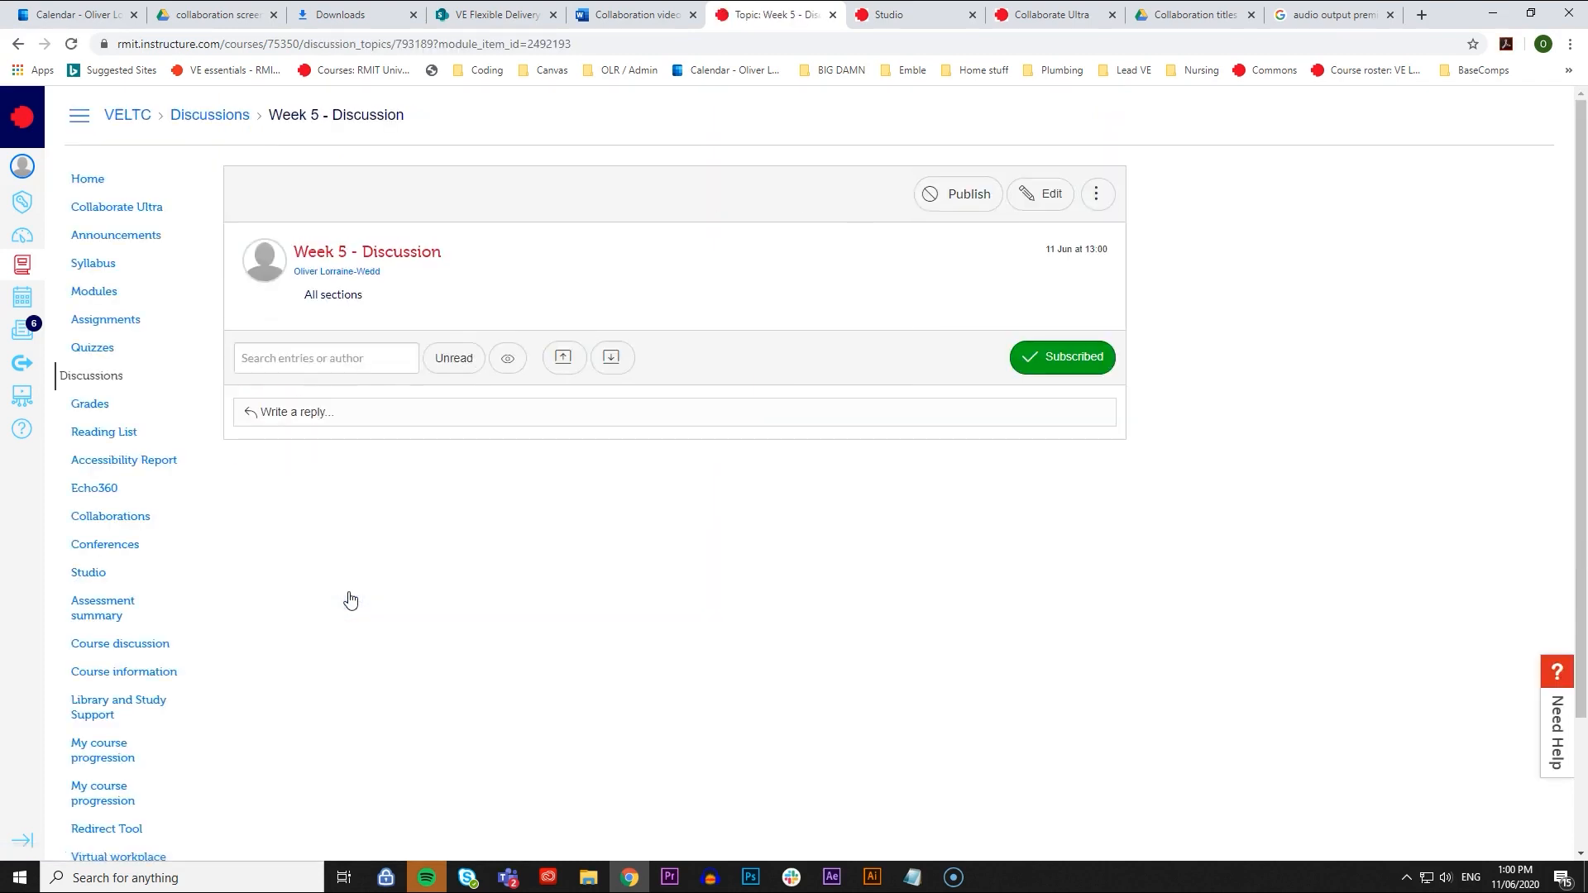
- Edit the Week 5 discussion and write a greeting asking students to watch the video below and comment on 3 things about basic CNC programming
left_click(1035, 197)
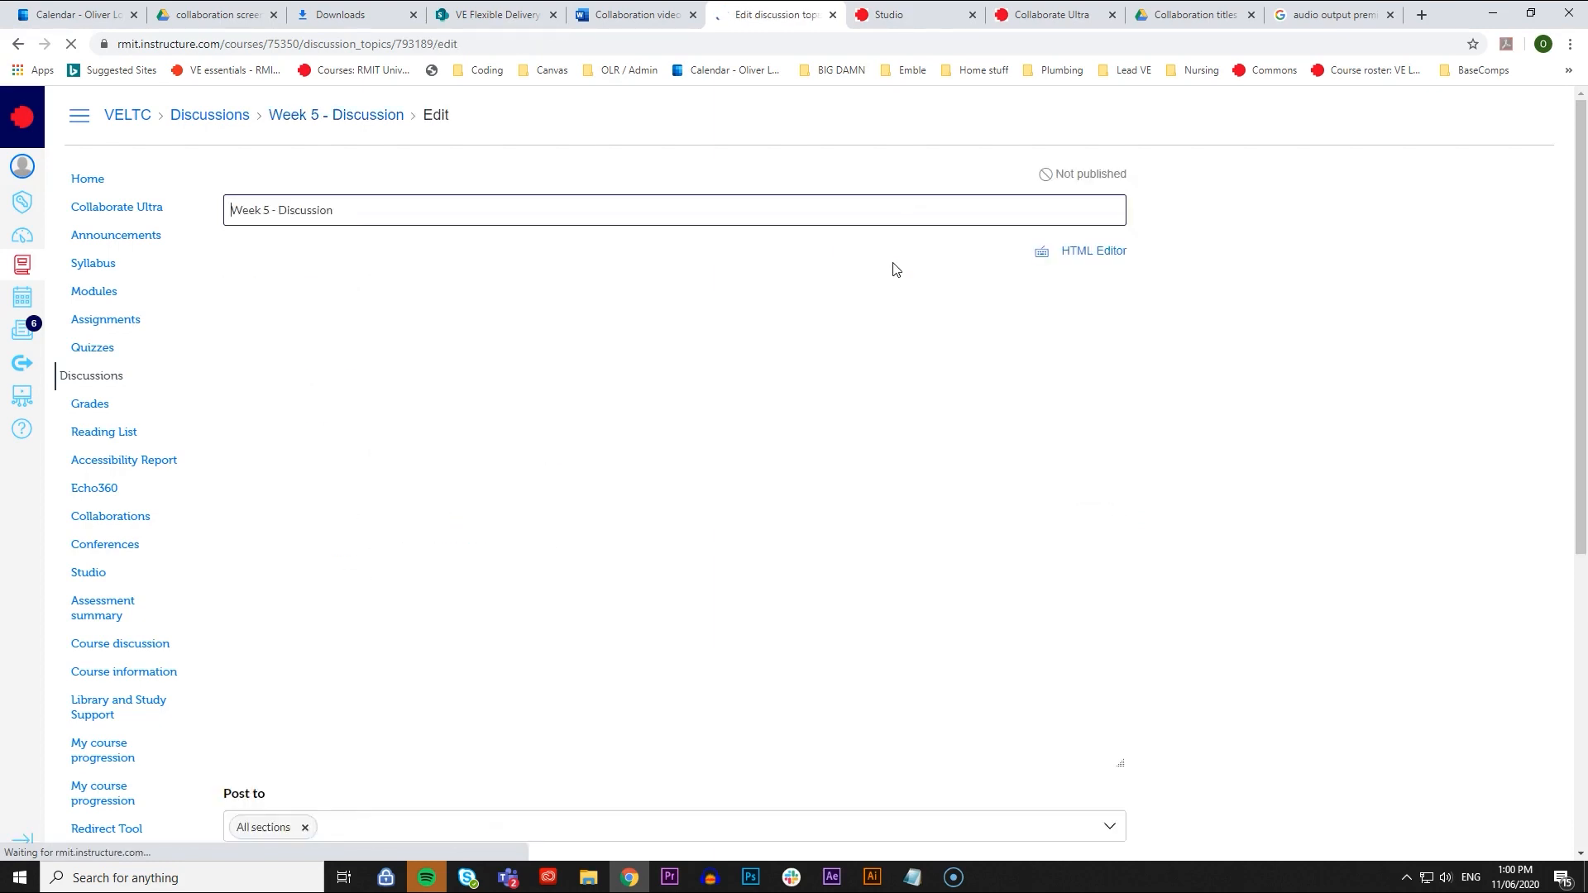
left_click(297, 380)
type("Hello everyone,")
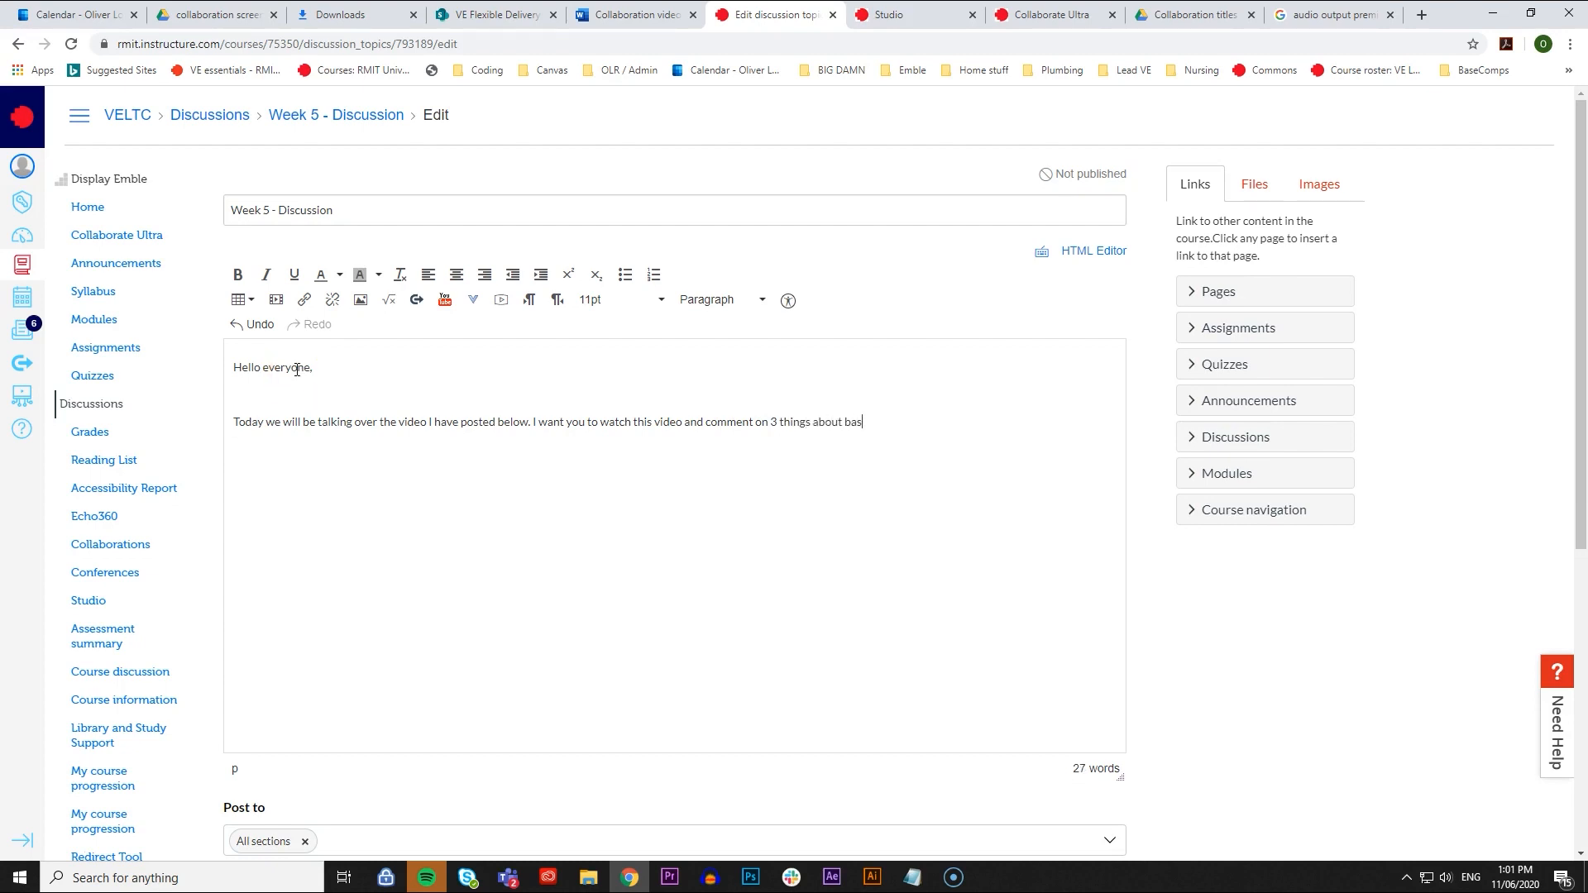
type("programming.")
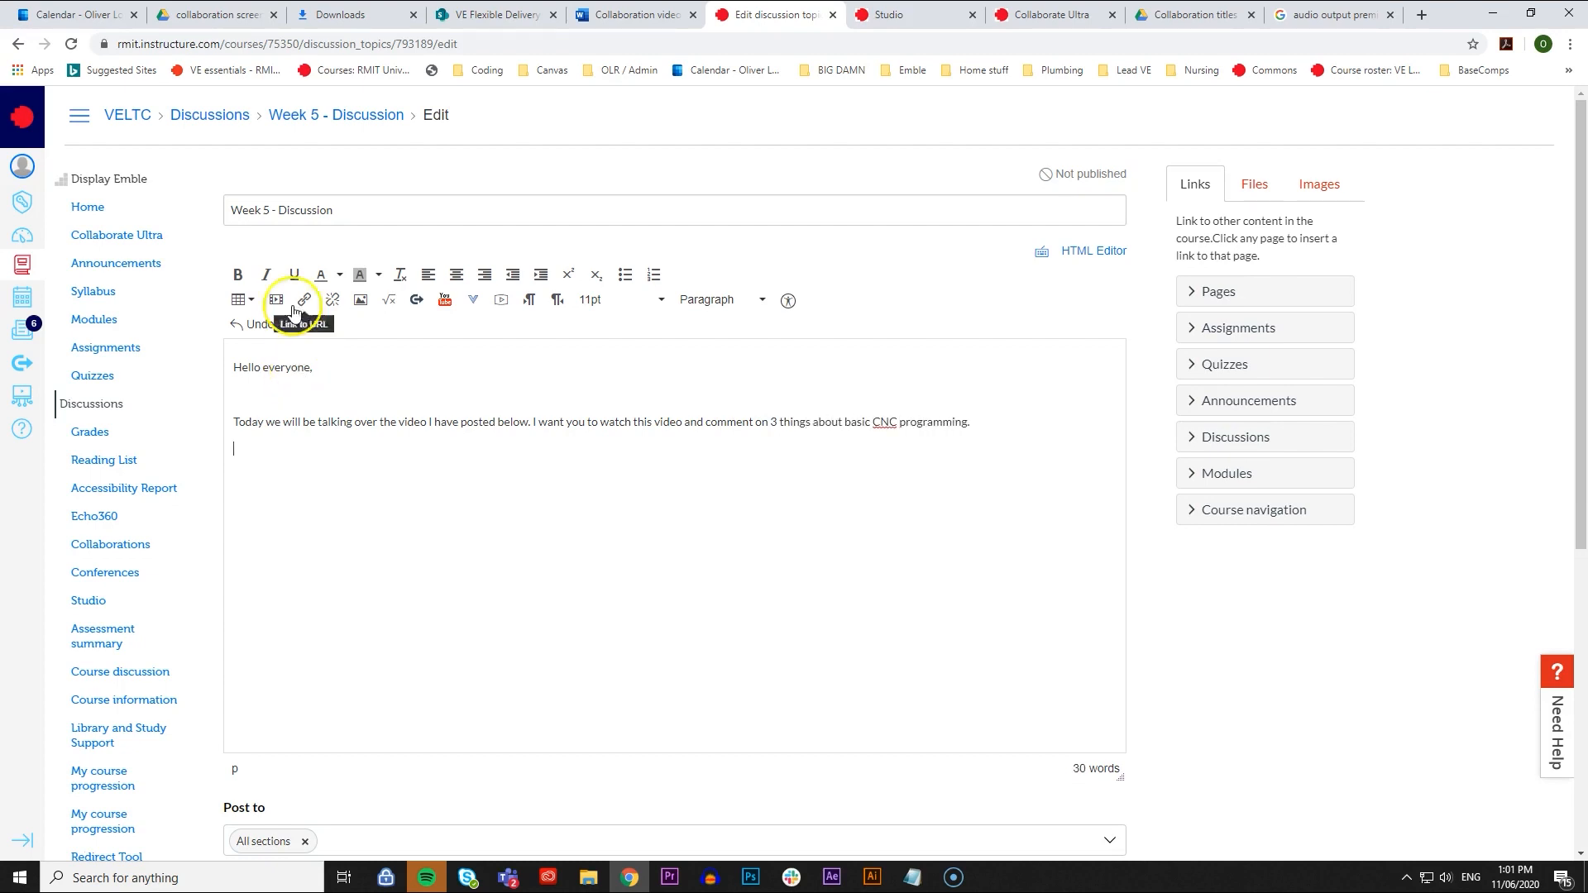
- Embed the Studio video "Calculating a Bolt Hole Circle" and add "Please post at least one comment and reply to one more." beneath it
left_click(473, 299)
left_click(489, 344)
scroll(835, 388, "down", 10)
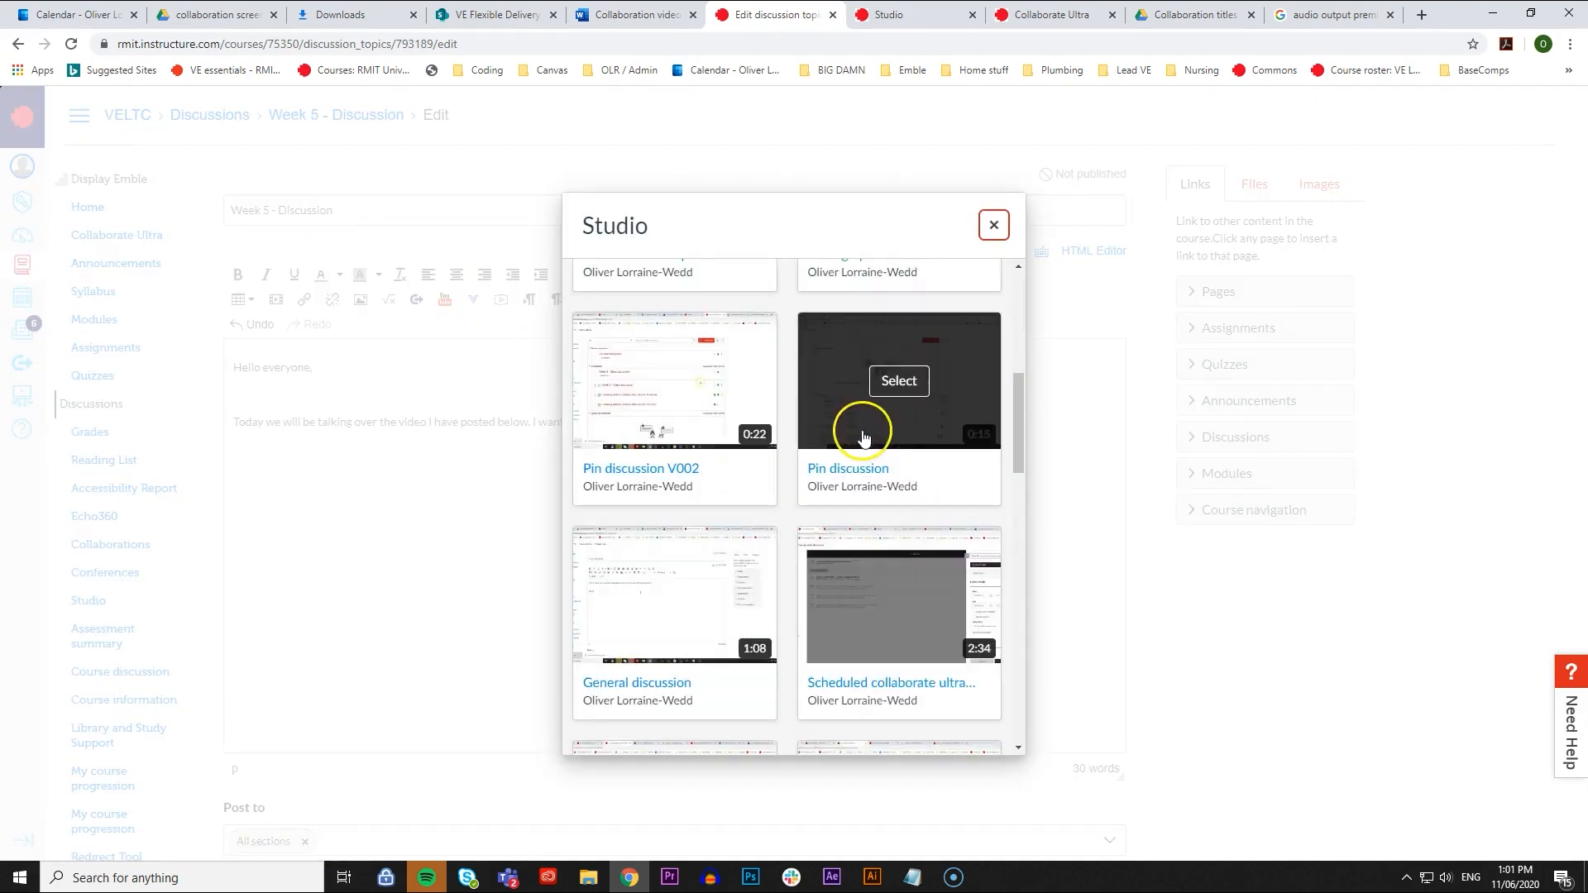
left_click(705, 418)
left_click(984, 729)
scroll(932, 379, "down", 3)
scroll(1009, 422, "up", 1)
scroll(1080, 461, "down", 1)
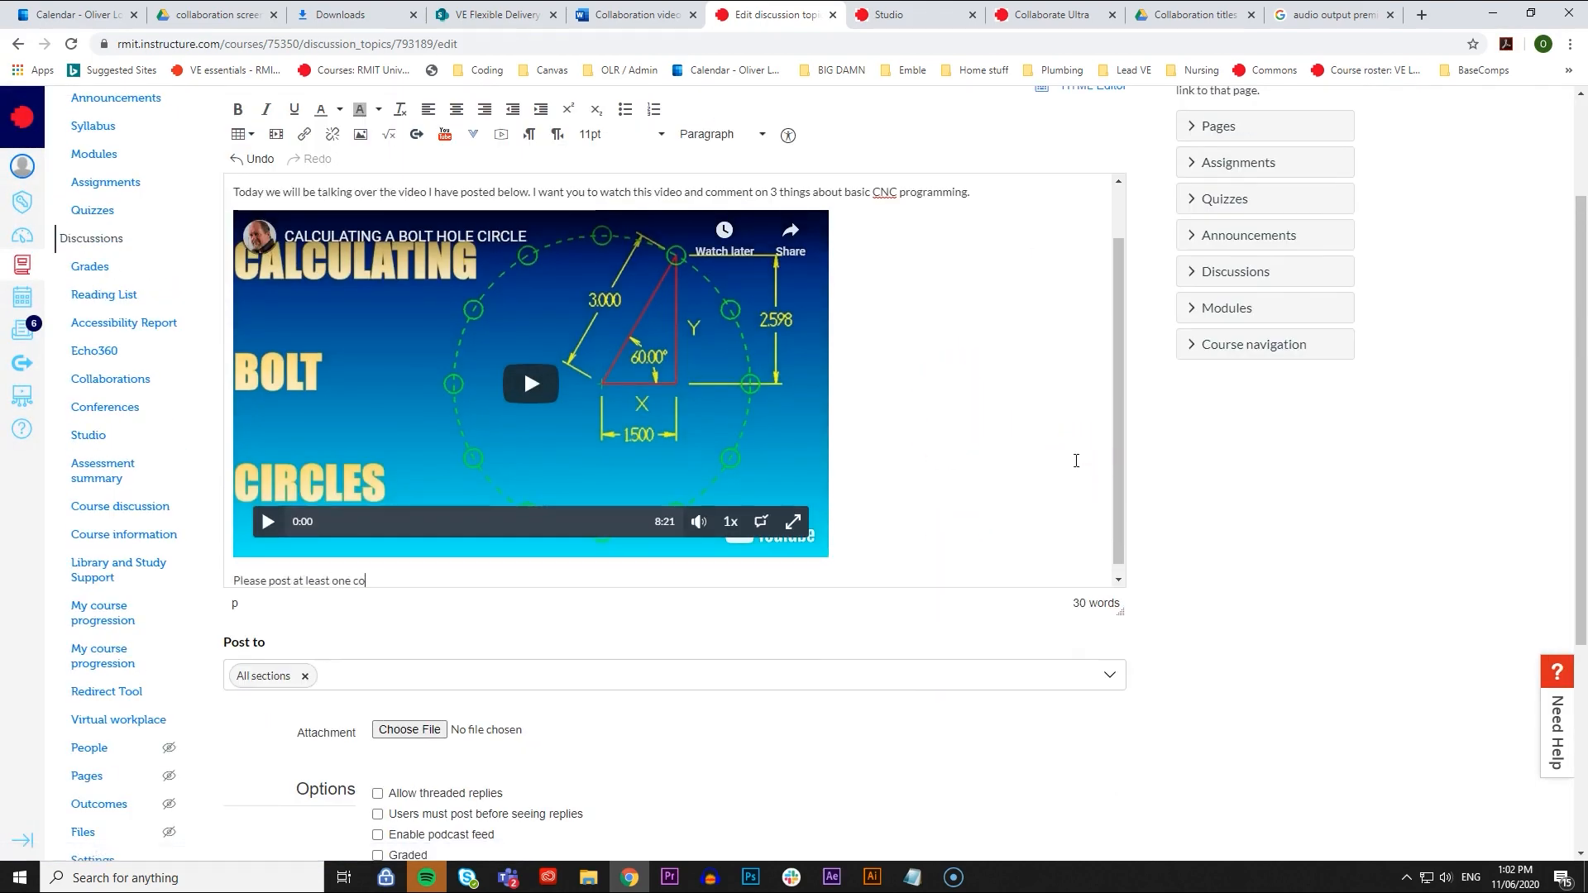
type("ly to one more.")
- Enable liking, threaded replies and grading in the Week 5 discussion's options
scroll(1077, 460, "down", 1)
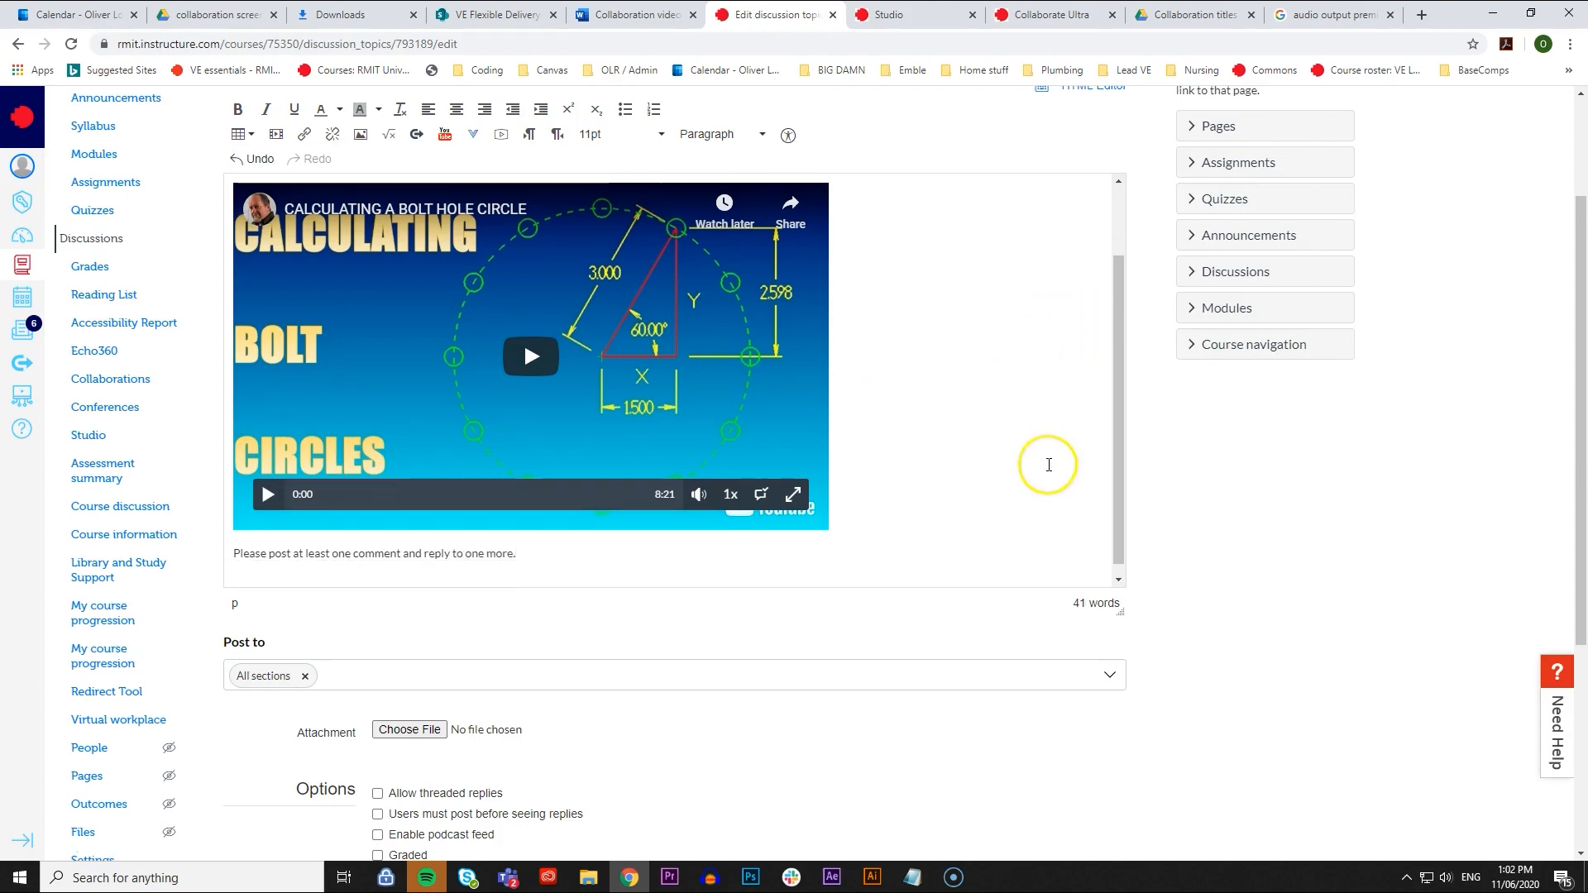
scroll(808, 766, "down", 3)
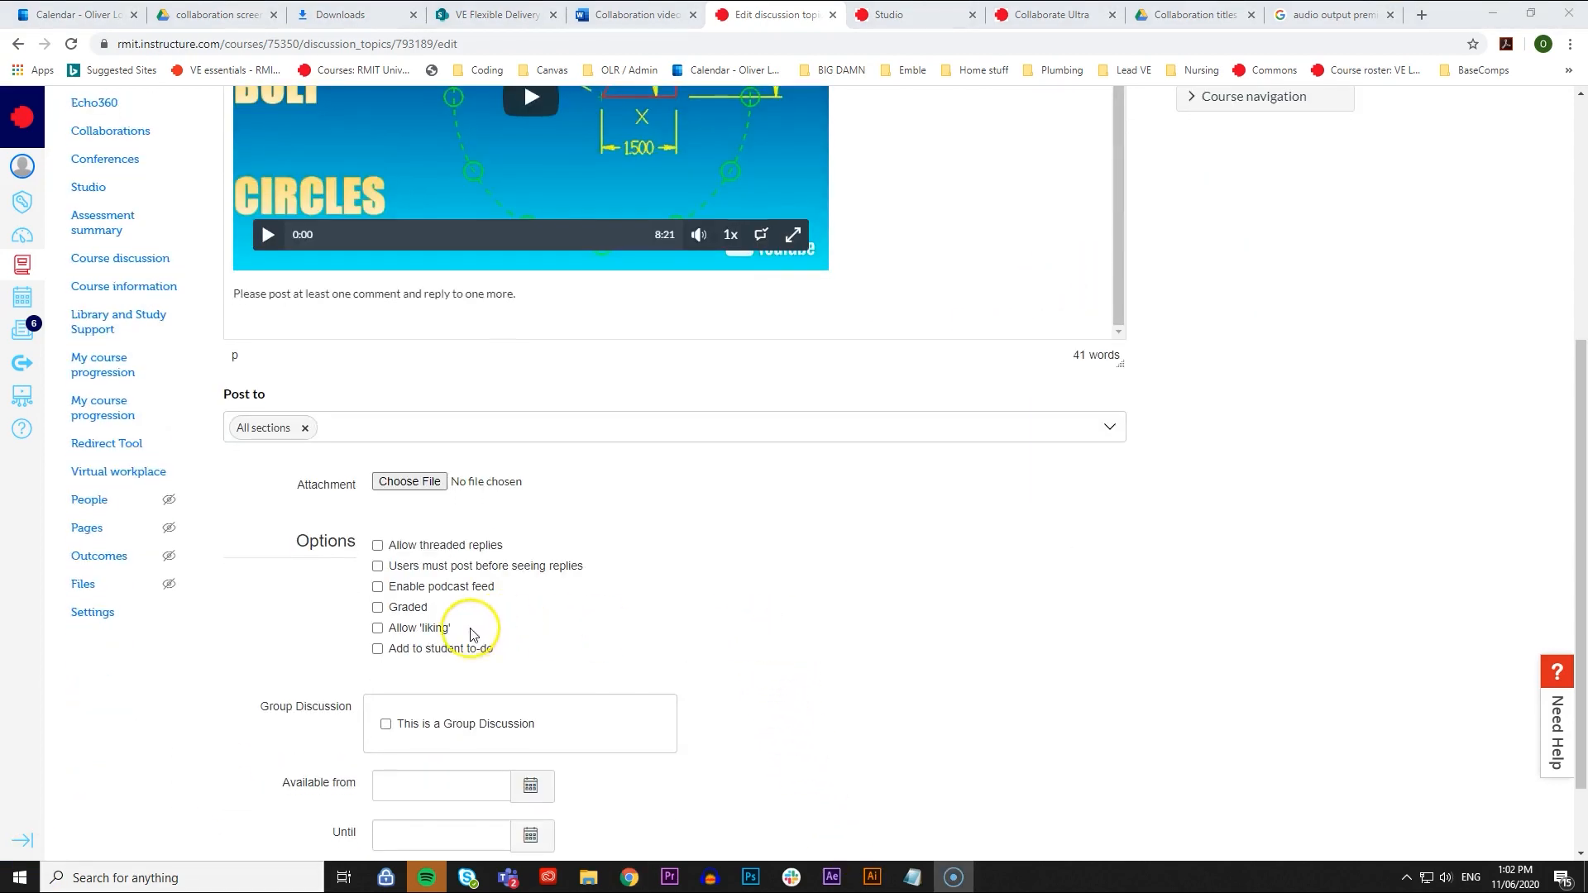
left_click(437, 628)
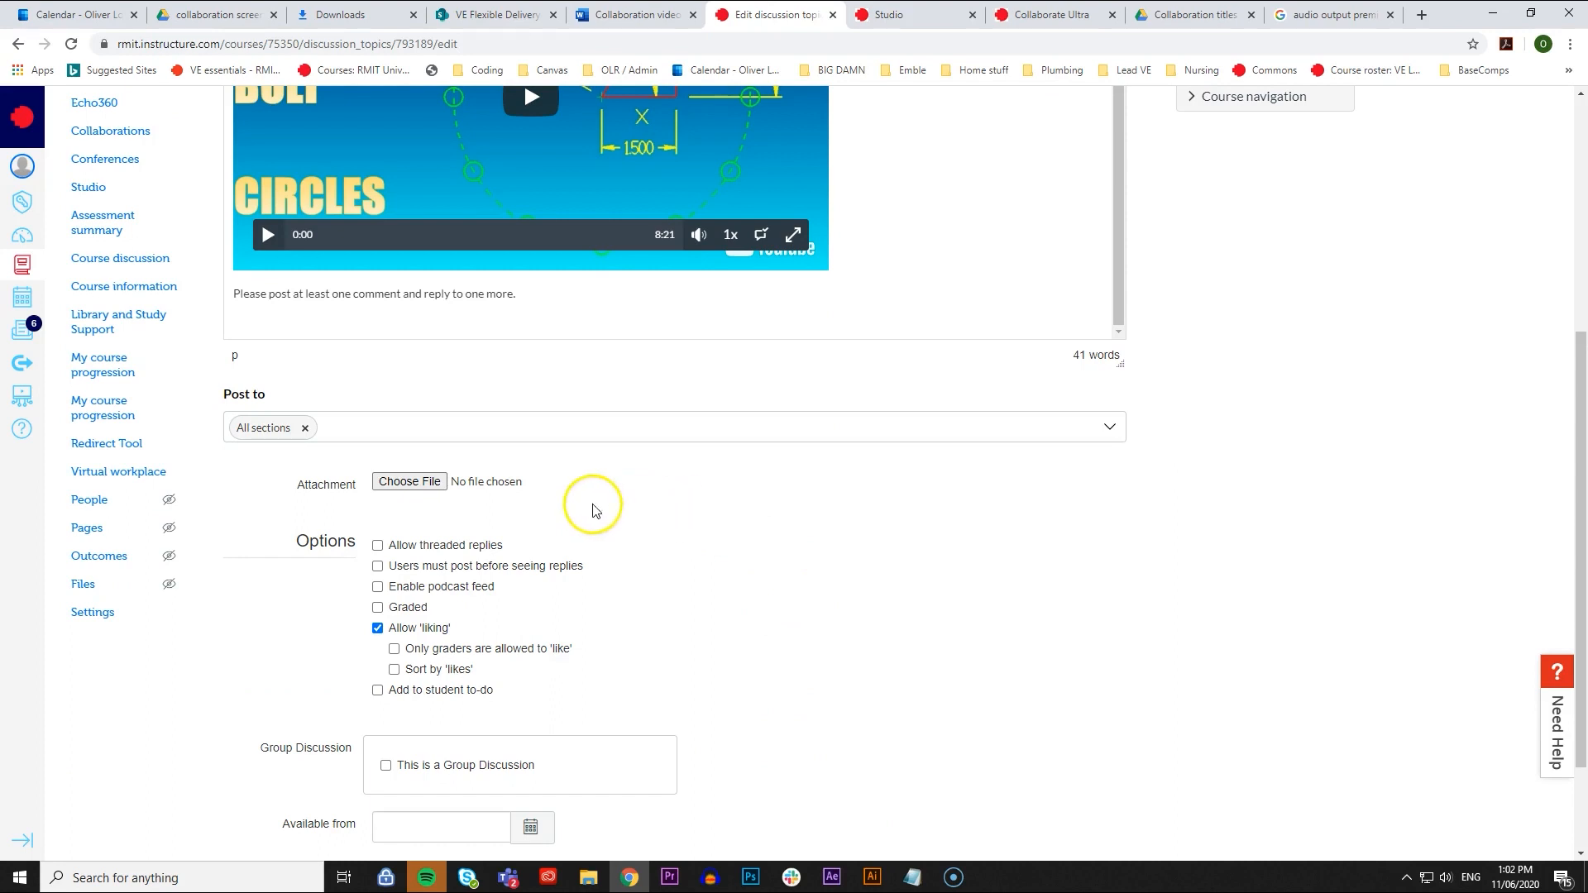
left_click(466, 549)
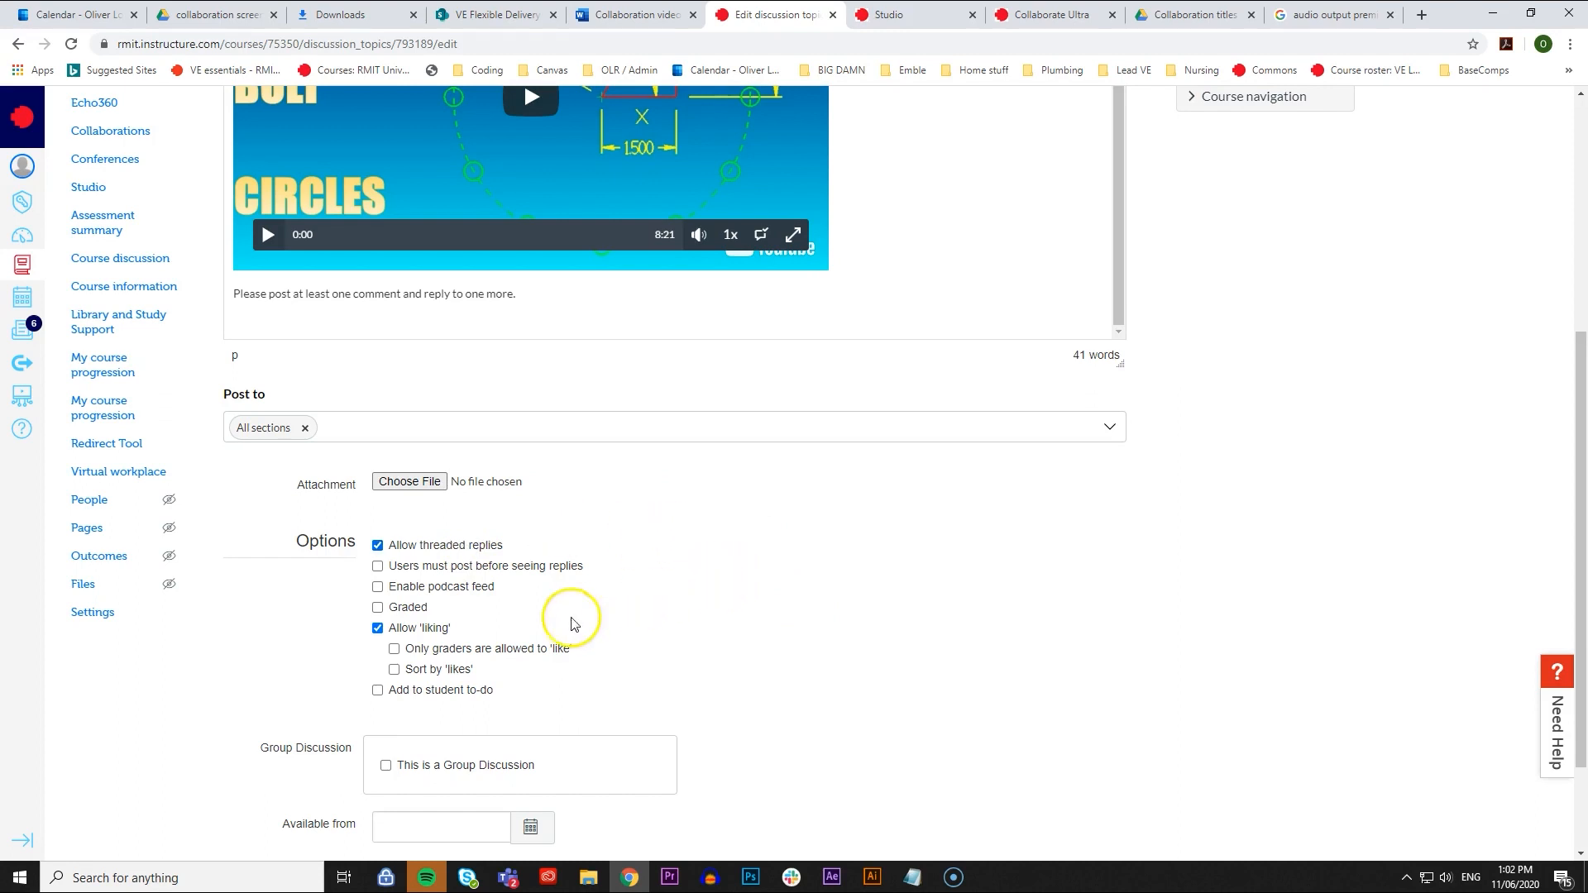
left_click(378, 607)
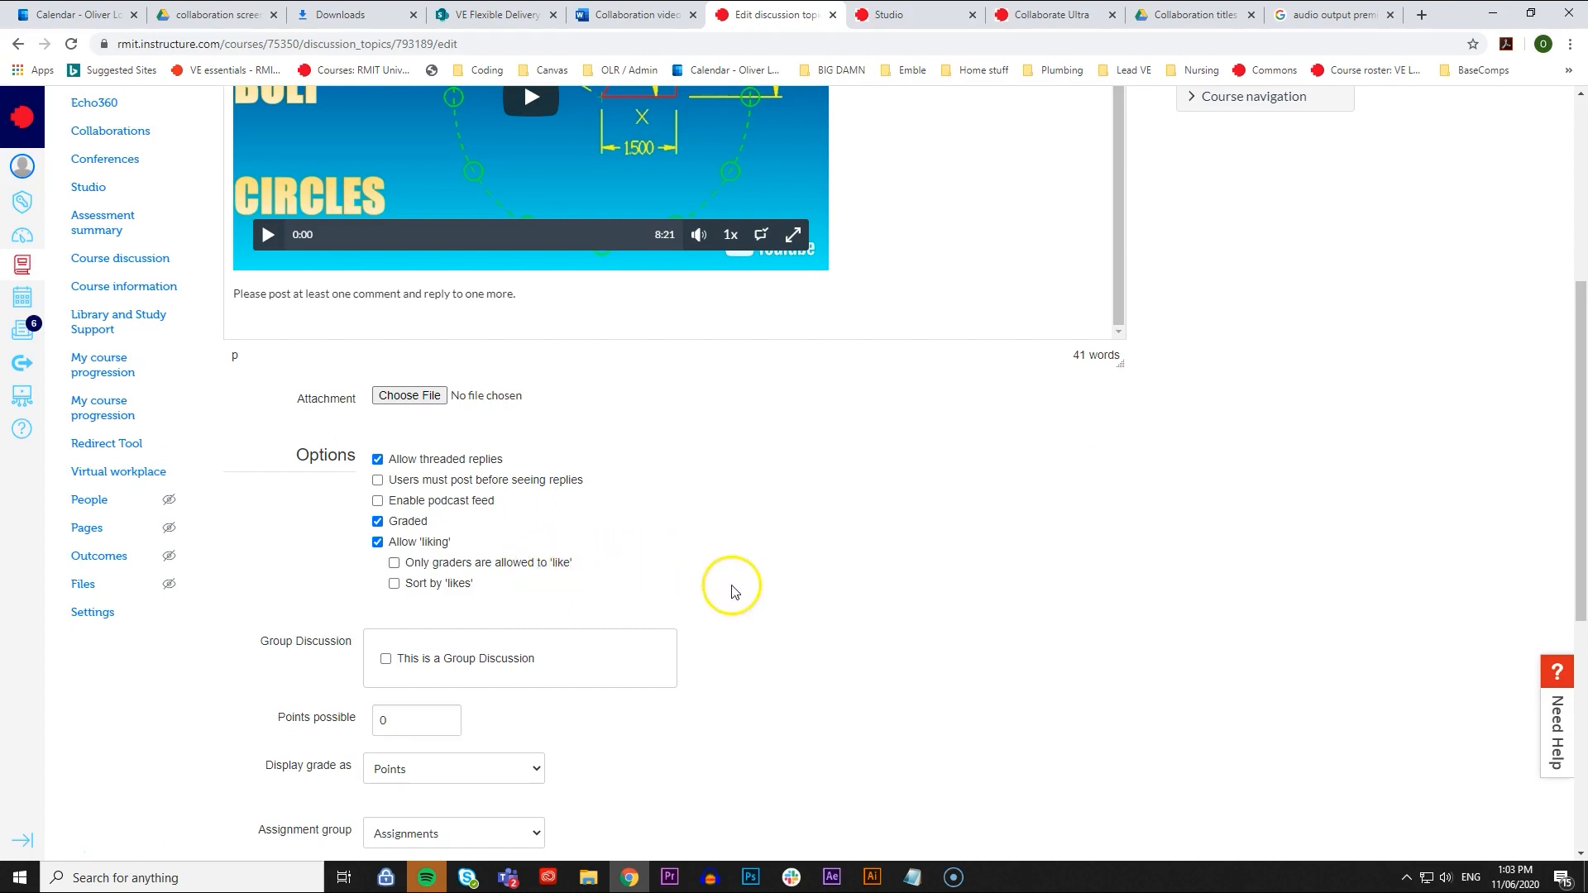
- Set the grade display to Complete/incomplete and the assignment group to Learning activities [non assessed], and save the discussion
scroll(726, 589, "down", 2)
scroll(699, 577, "down", 1)
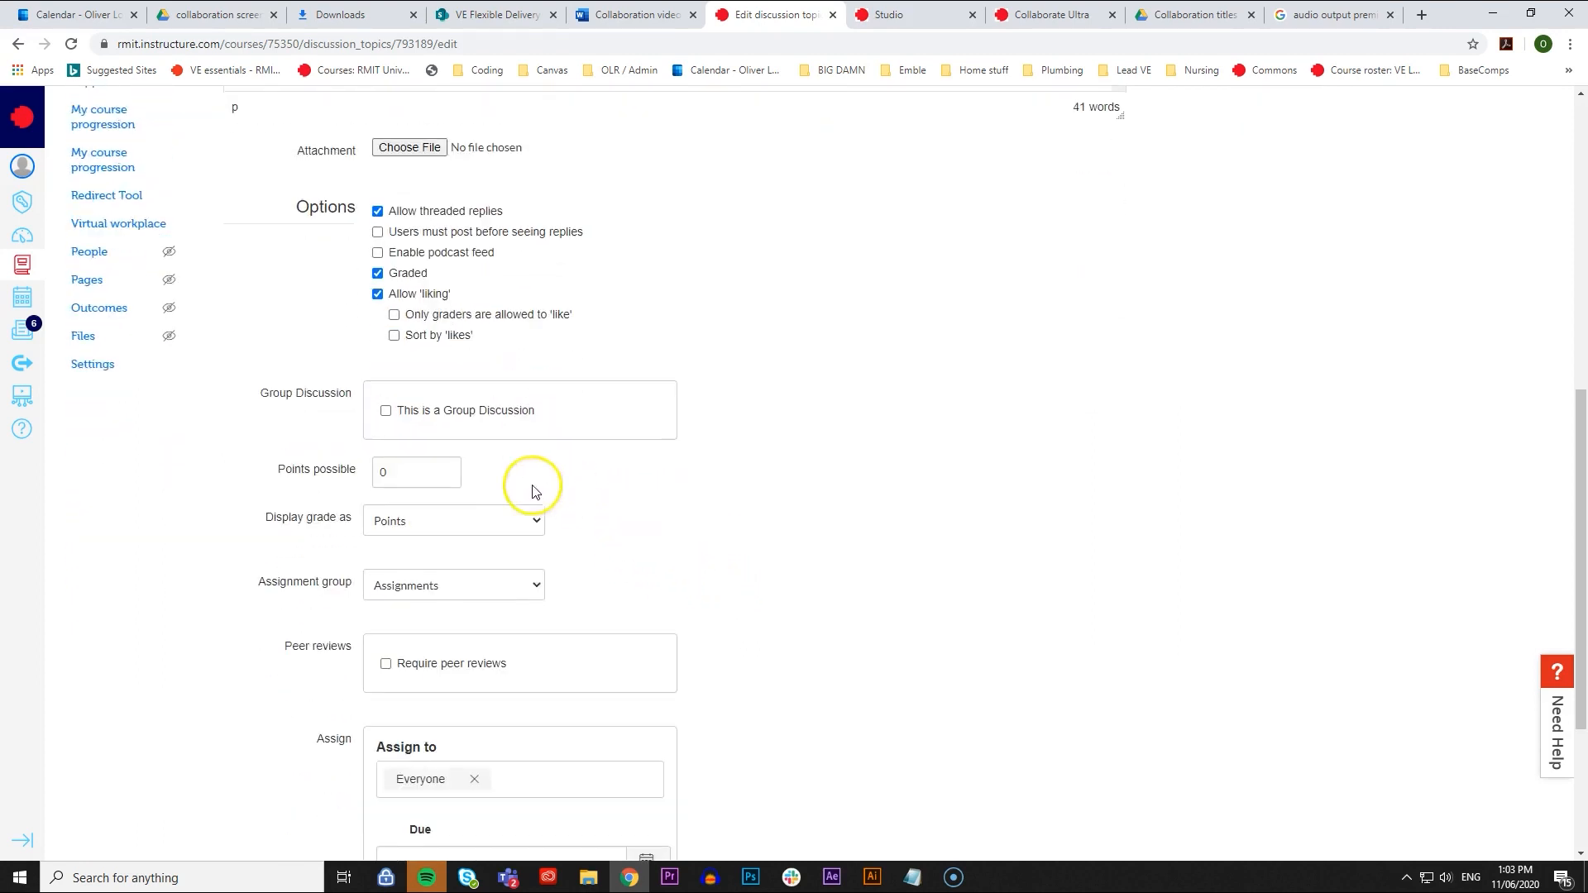
left_click(500, 534)
left_click(498, 559)
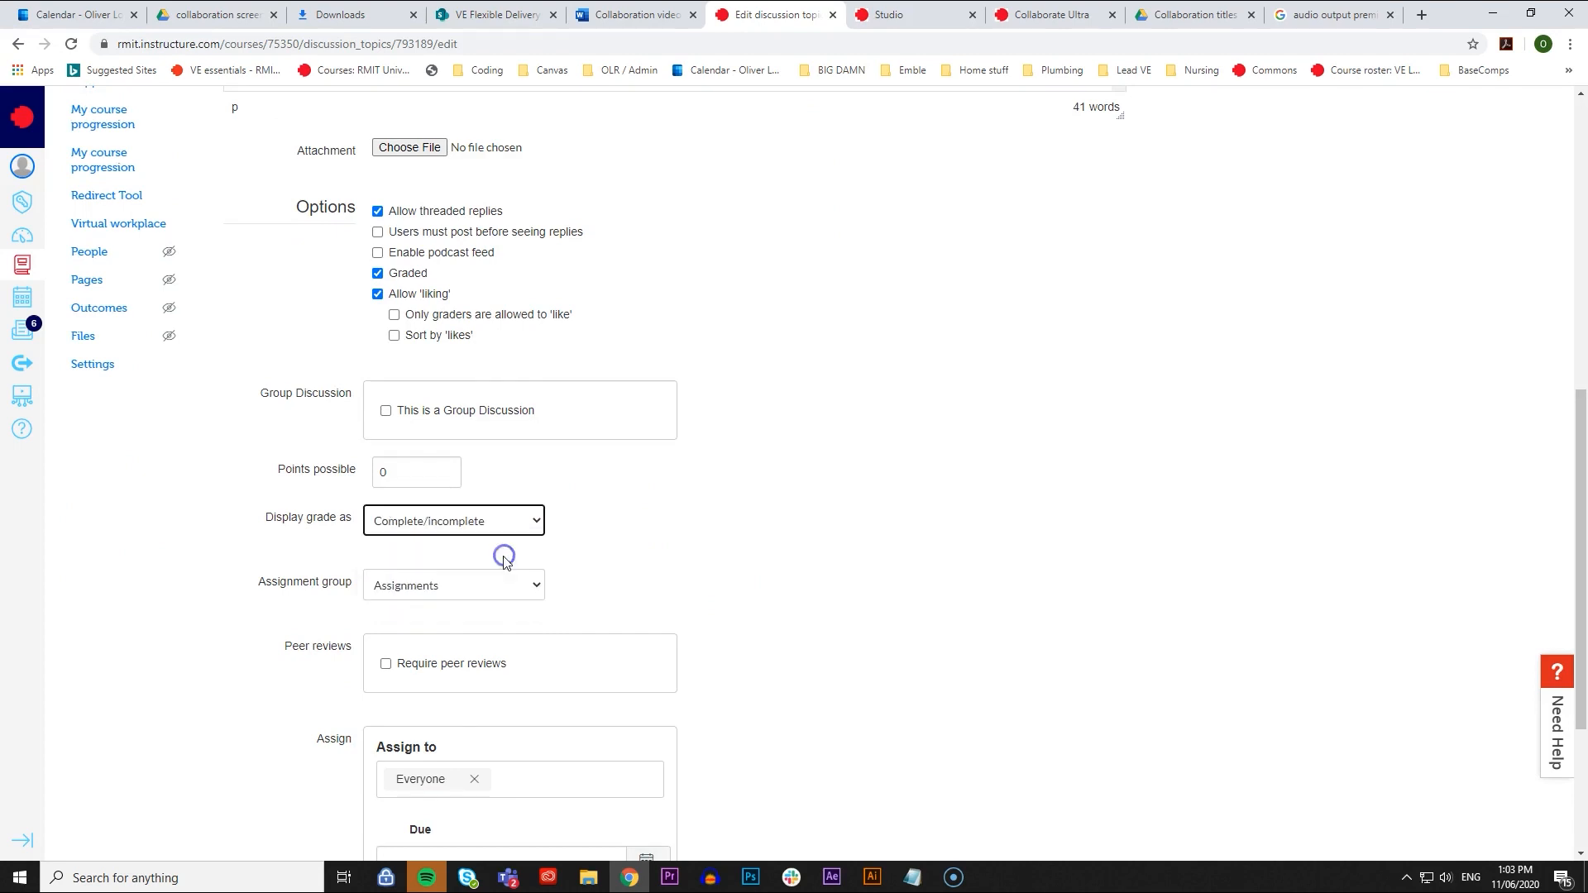
left_click(528, 590)
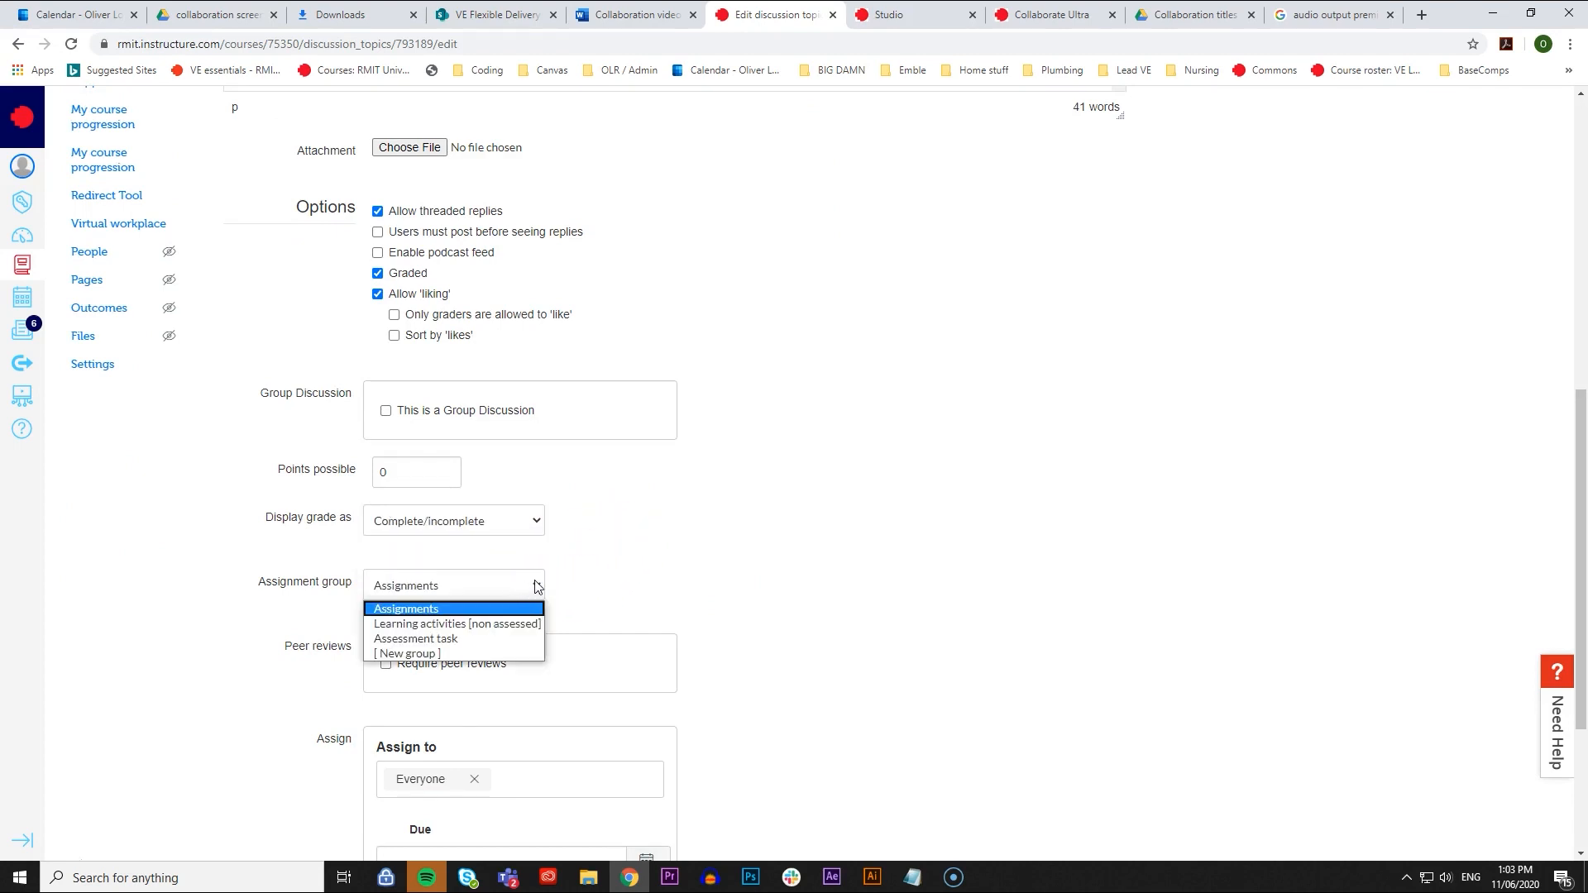
left_click(526, 623)
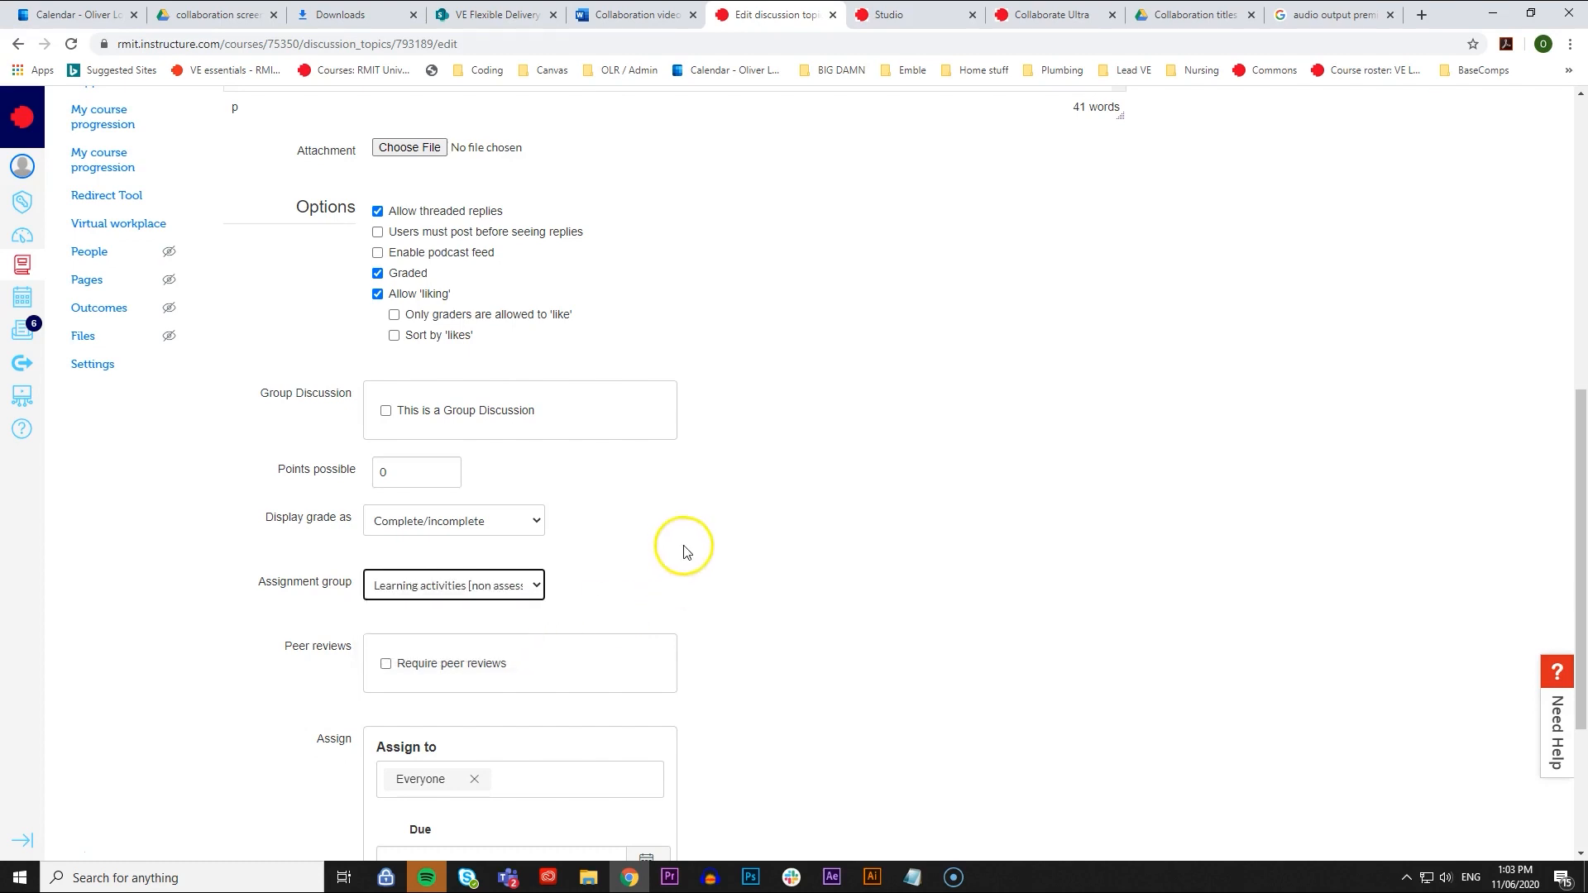
scroll(785, 550, "down", 3)
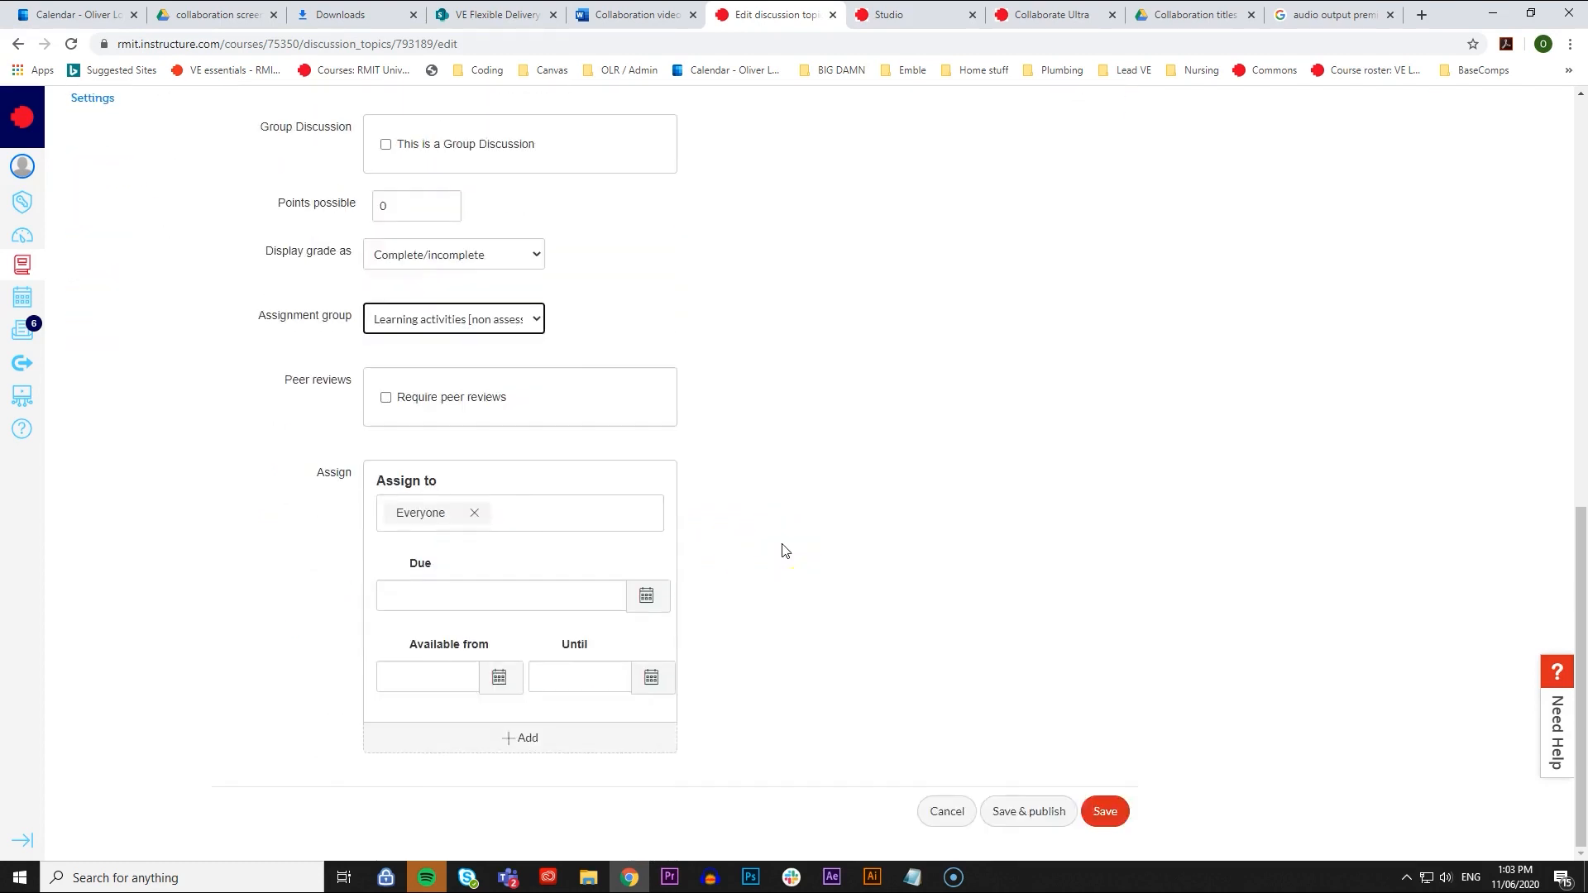
left_click(1100, 811)
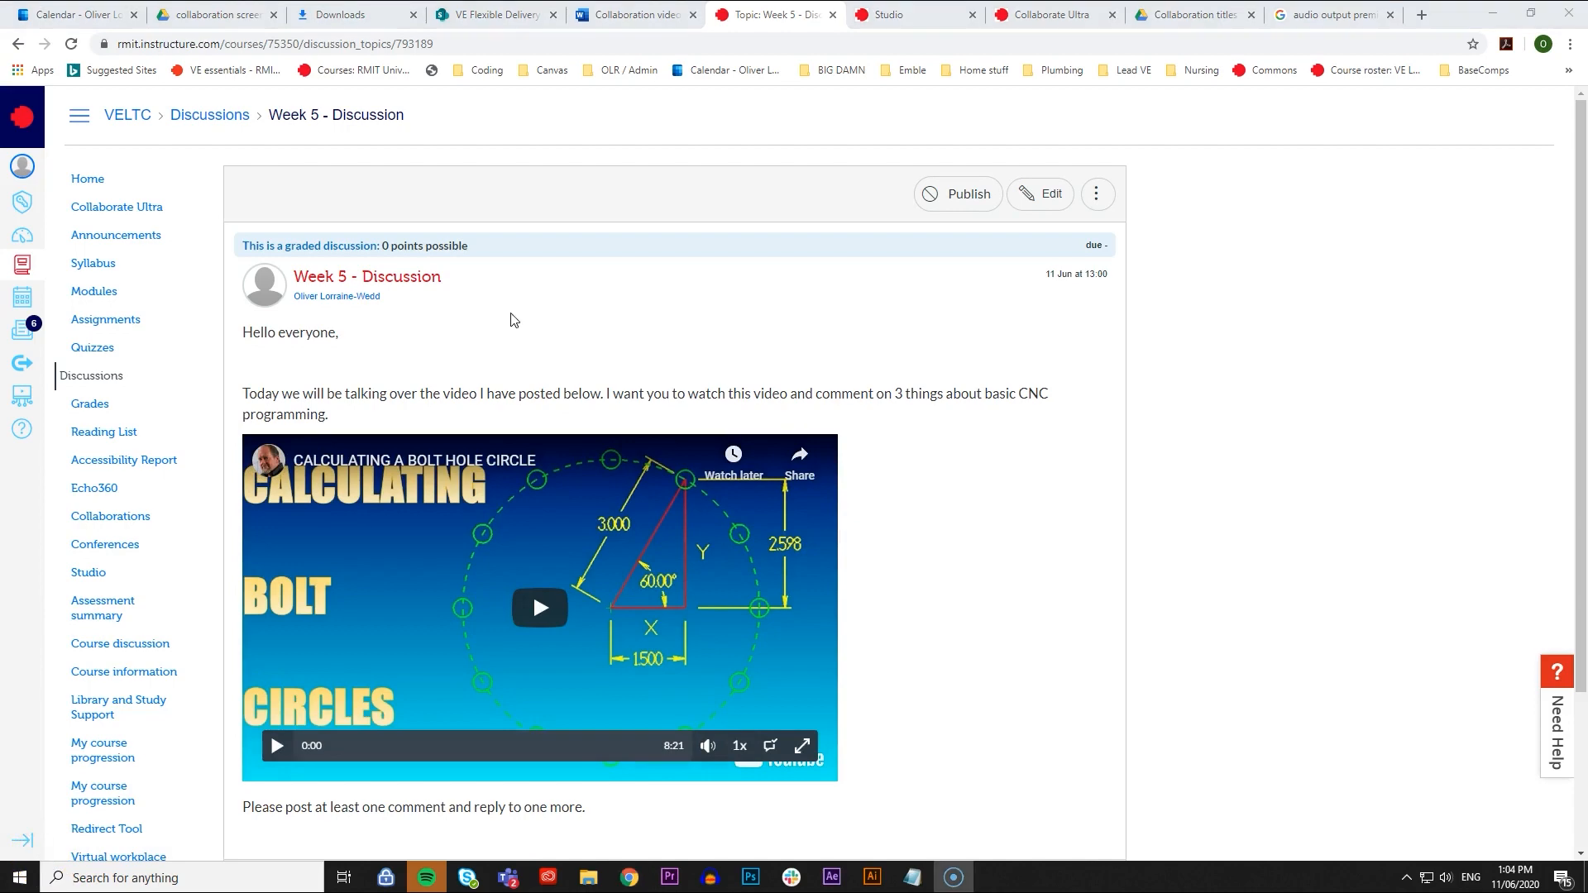
scroll(490, 308, "down", 2)
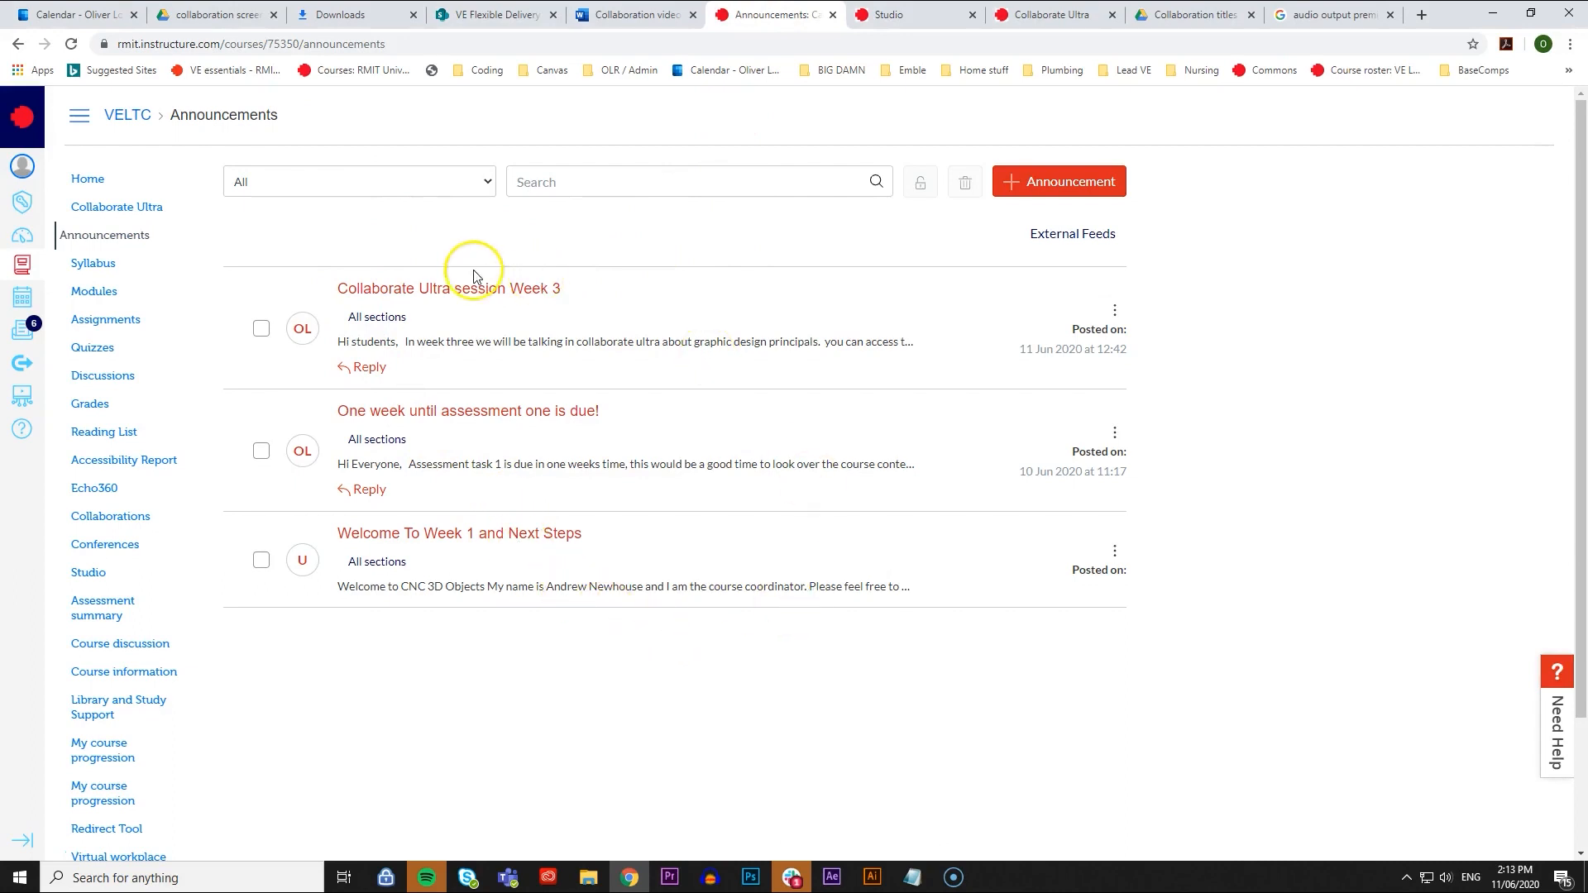
- Open the "Collaborate Ultra session Week 3" announcement and start a reply beginning with "Good"
left_click(491, 302)
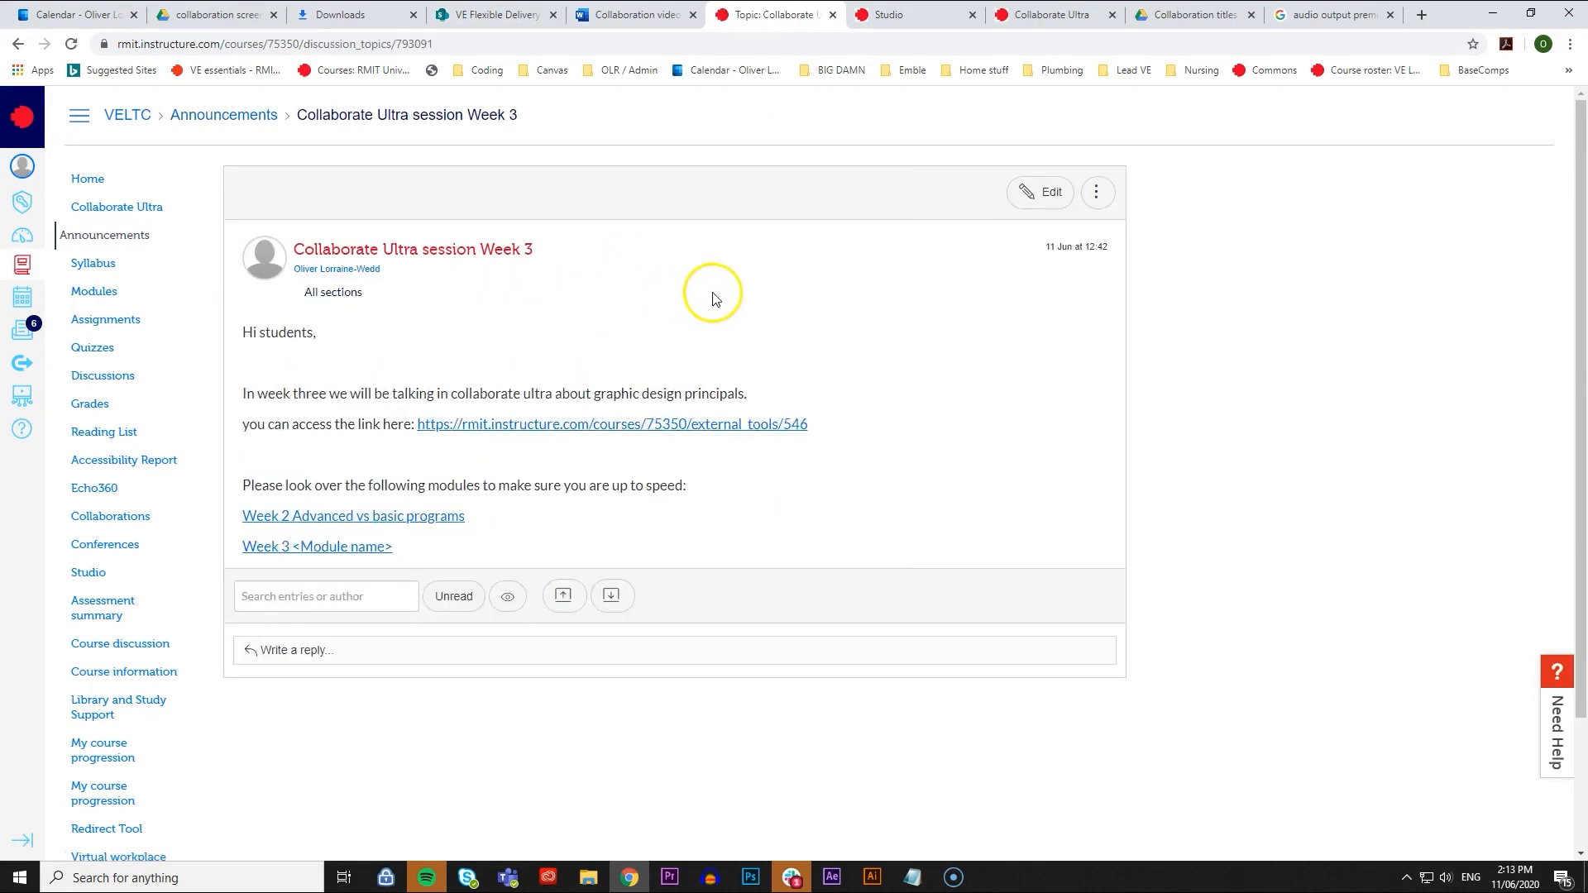
left_click(705, 650)
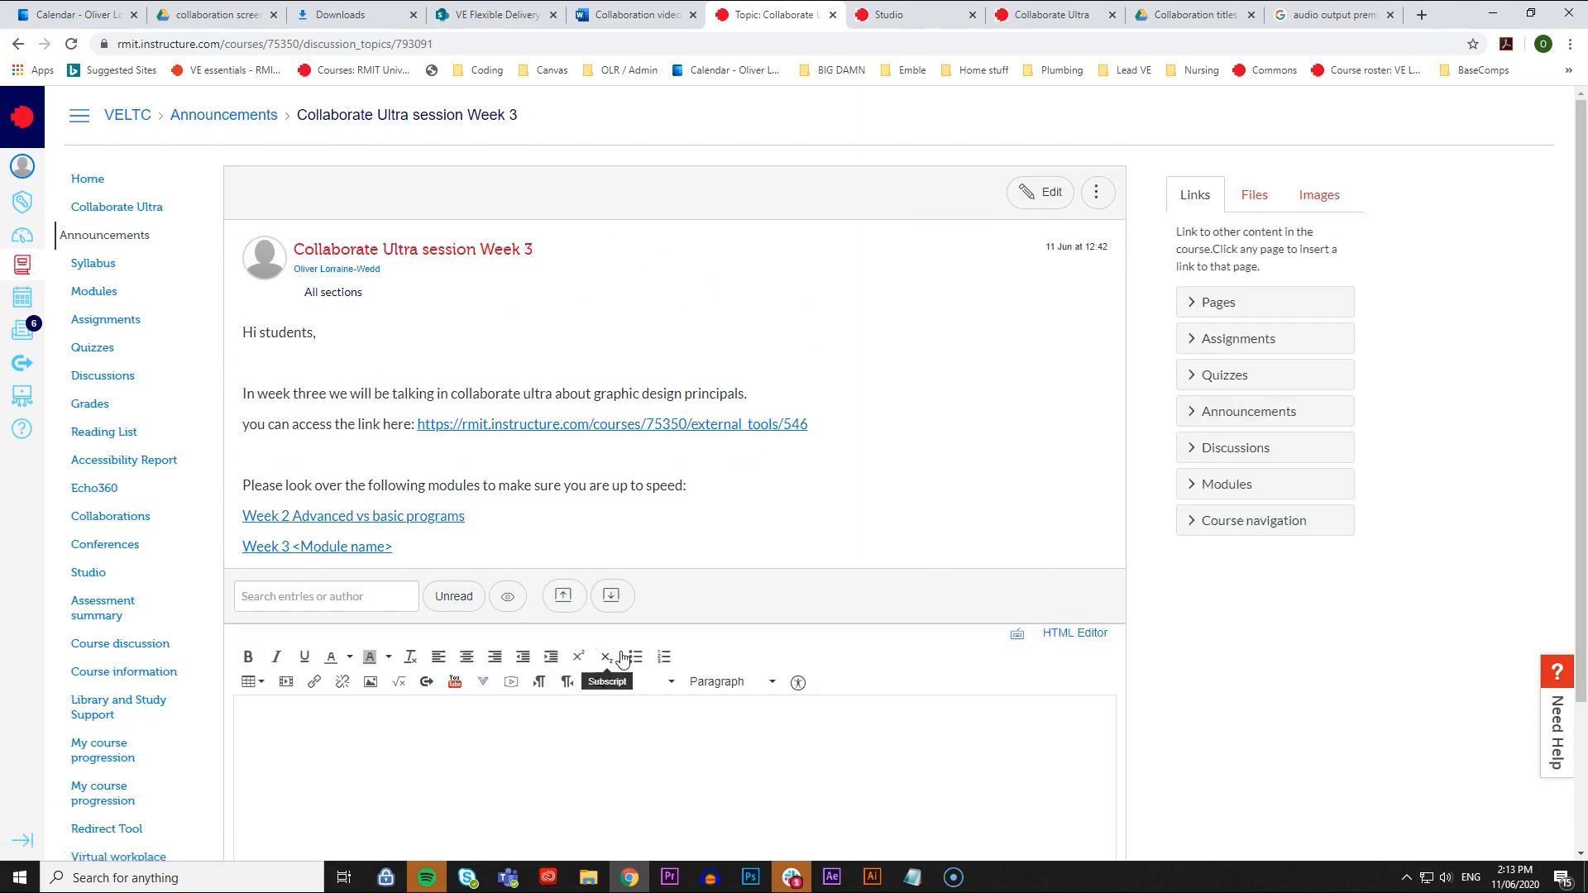
type("G")
type("ood")
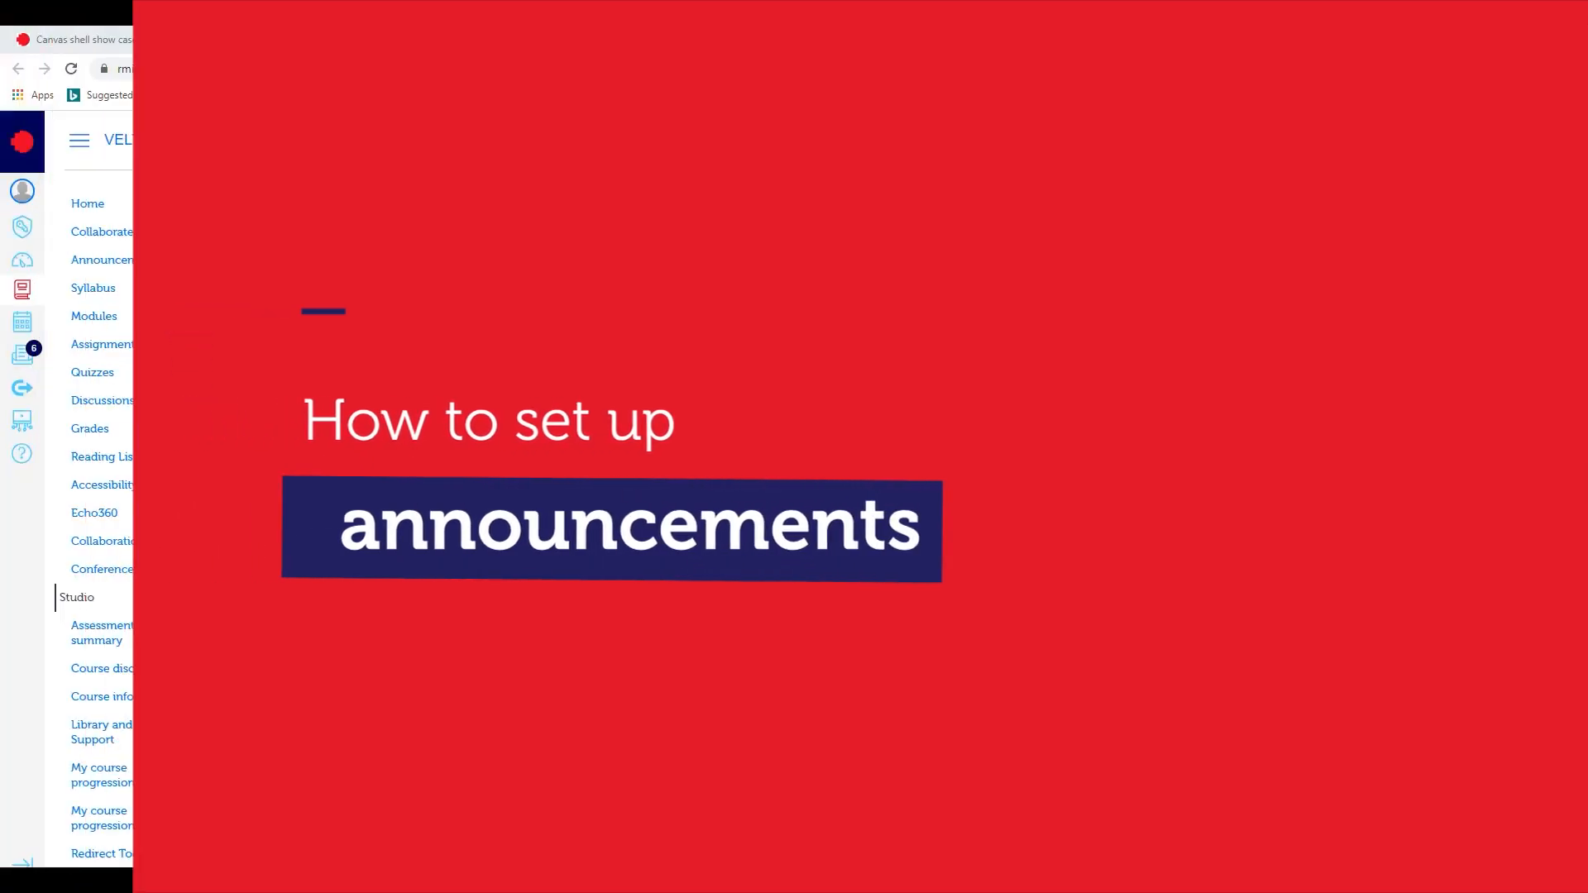
- Open the course settings from the Canvas shell show case home page and reveal the additional course detail options
left_click(302, 48)
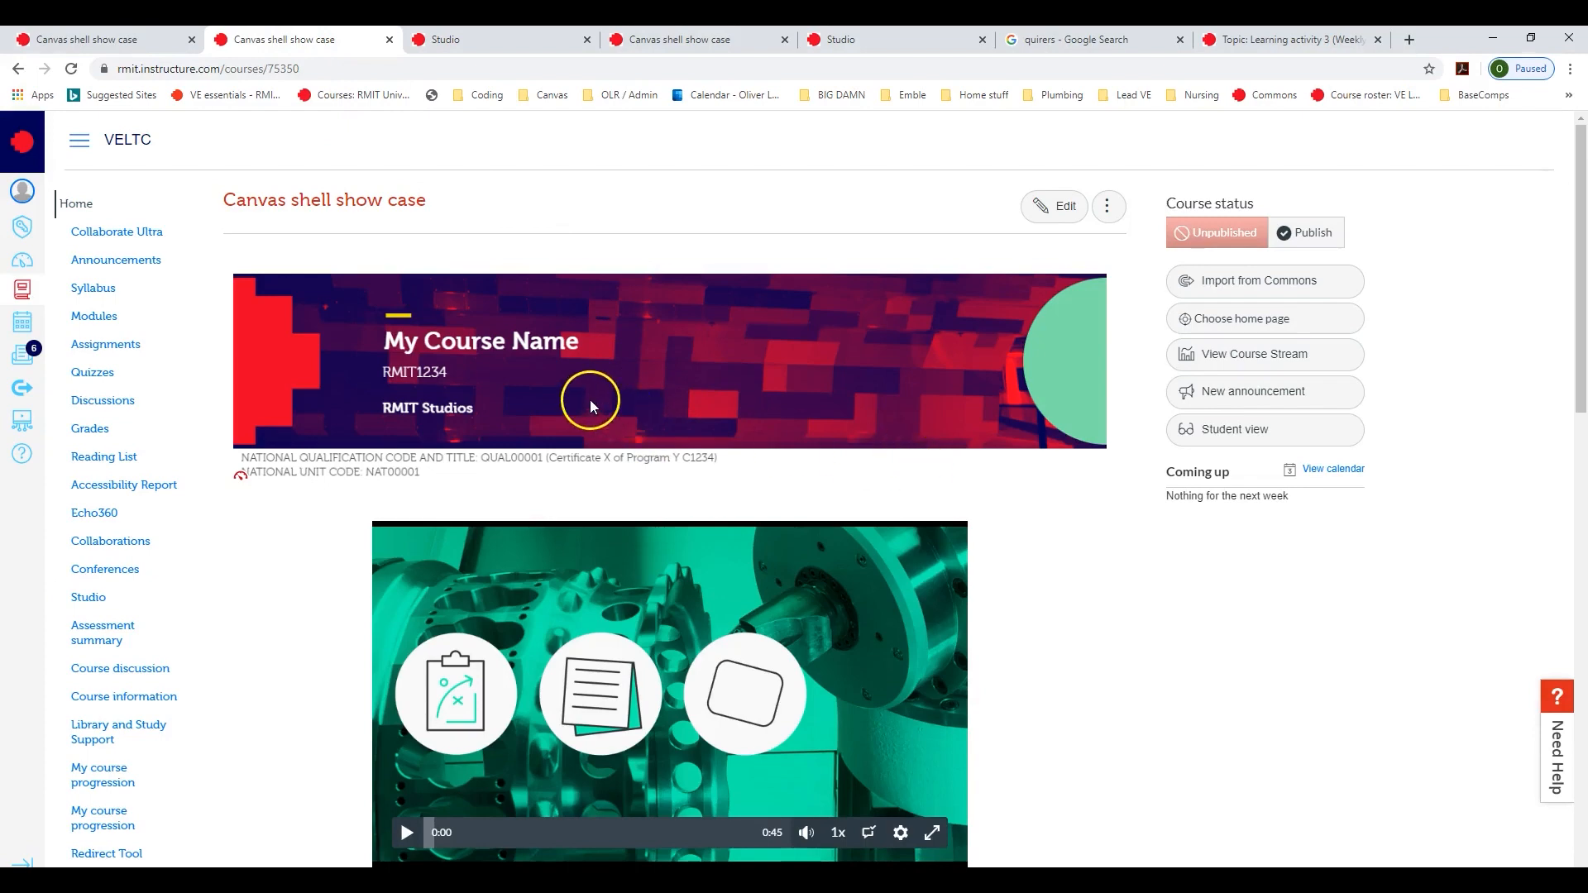
scroll(587, 401, "down", 2)
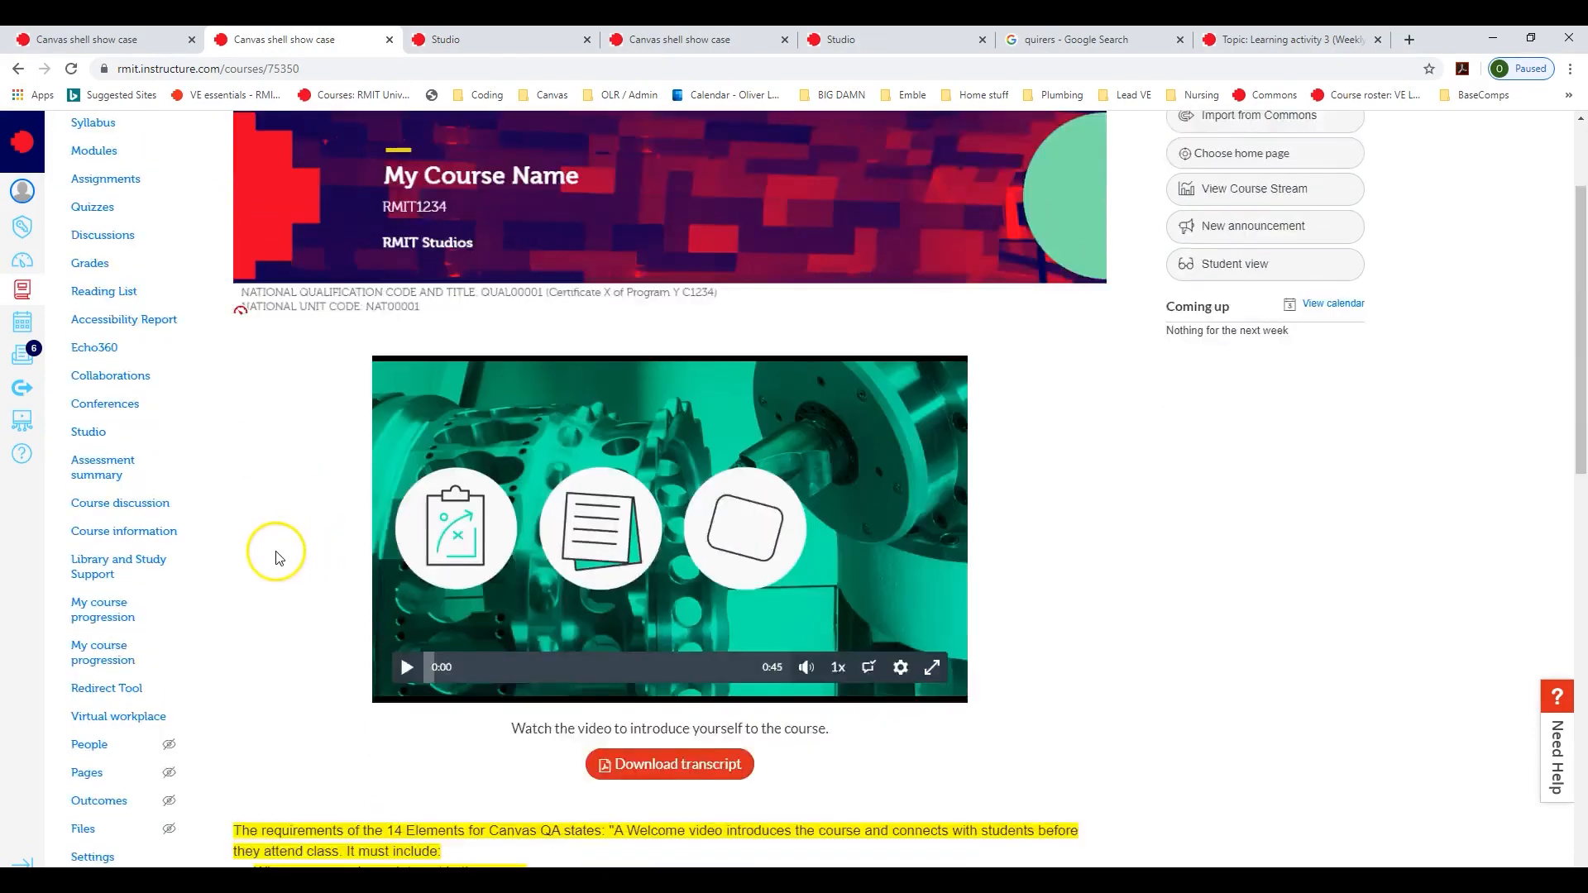
scroll(276, 559, "down", 3)
left_click(87, 612)
scroll(86, 616, "up", 1)
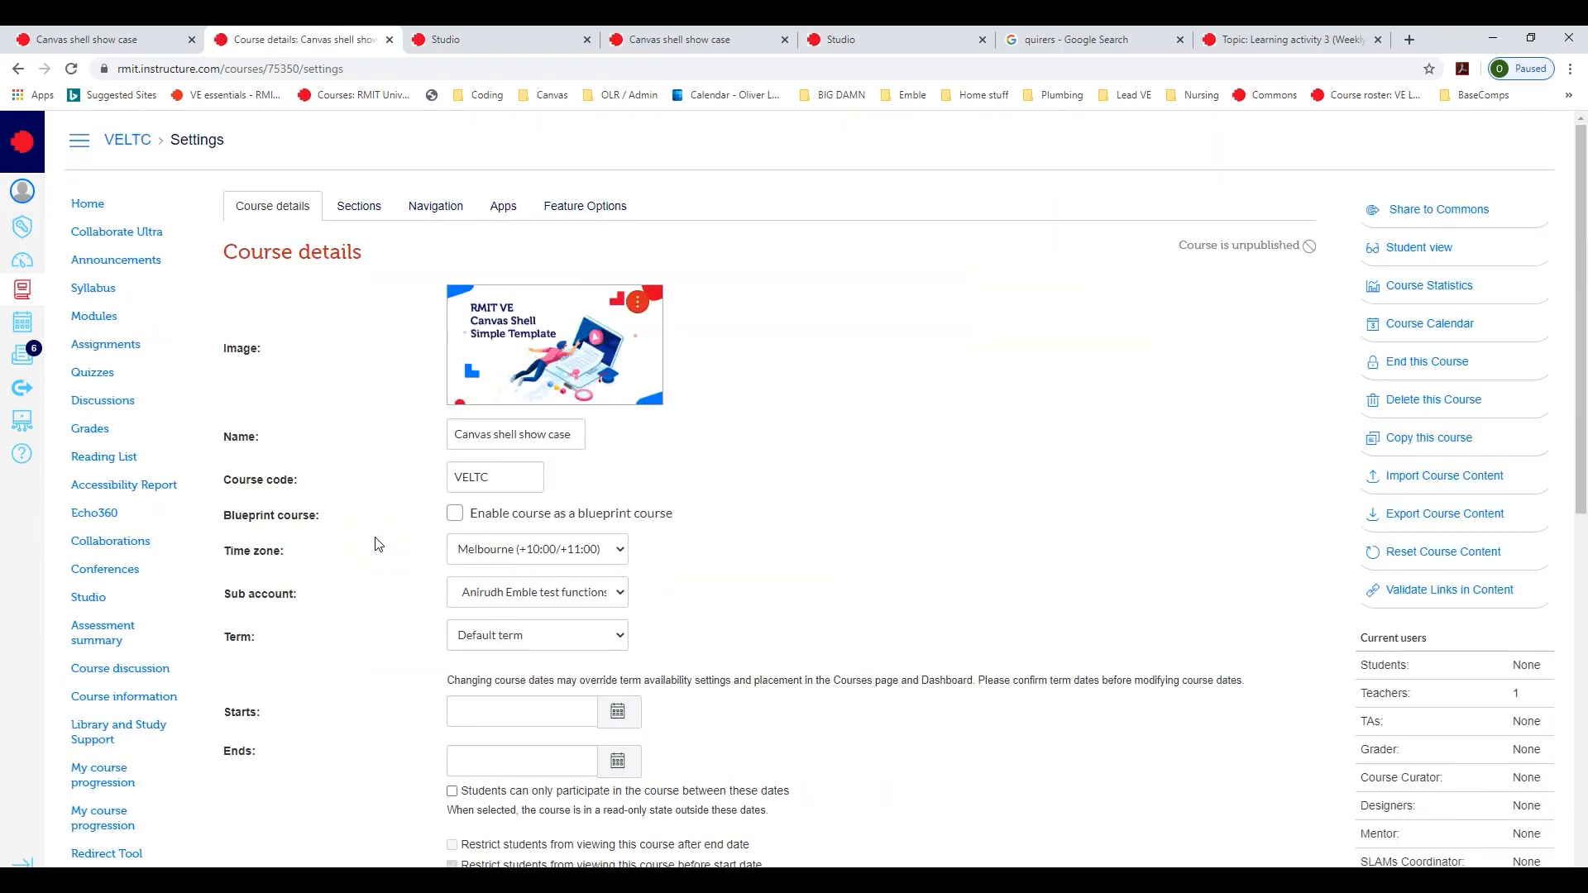
scroll(815, 473, "down", 6)
scroll(815, 477, "down", 3)
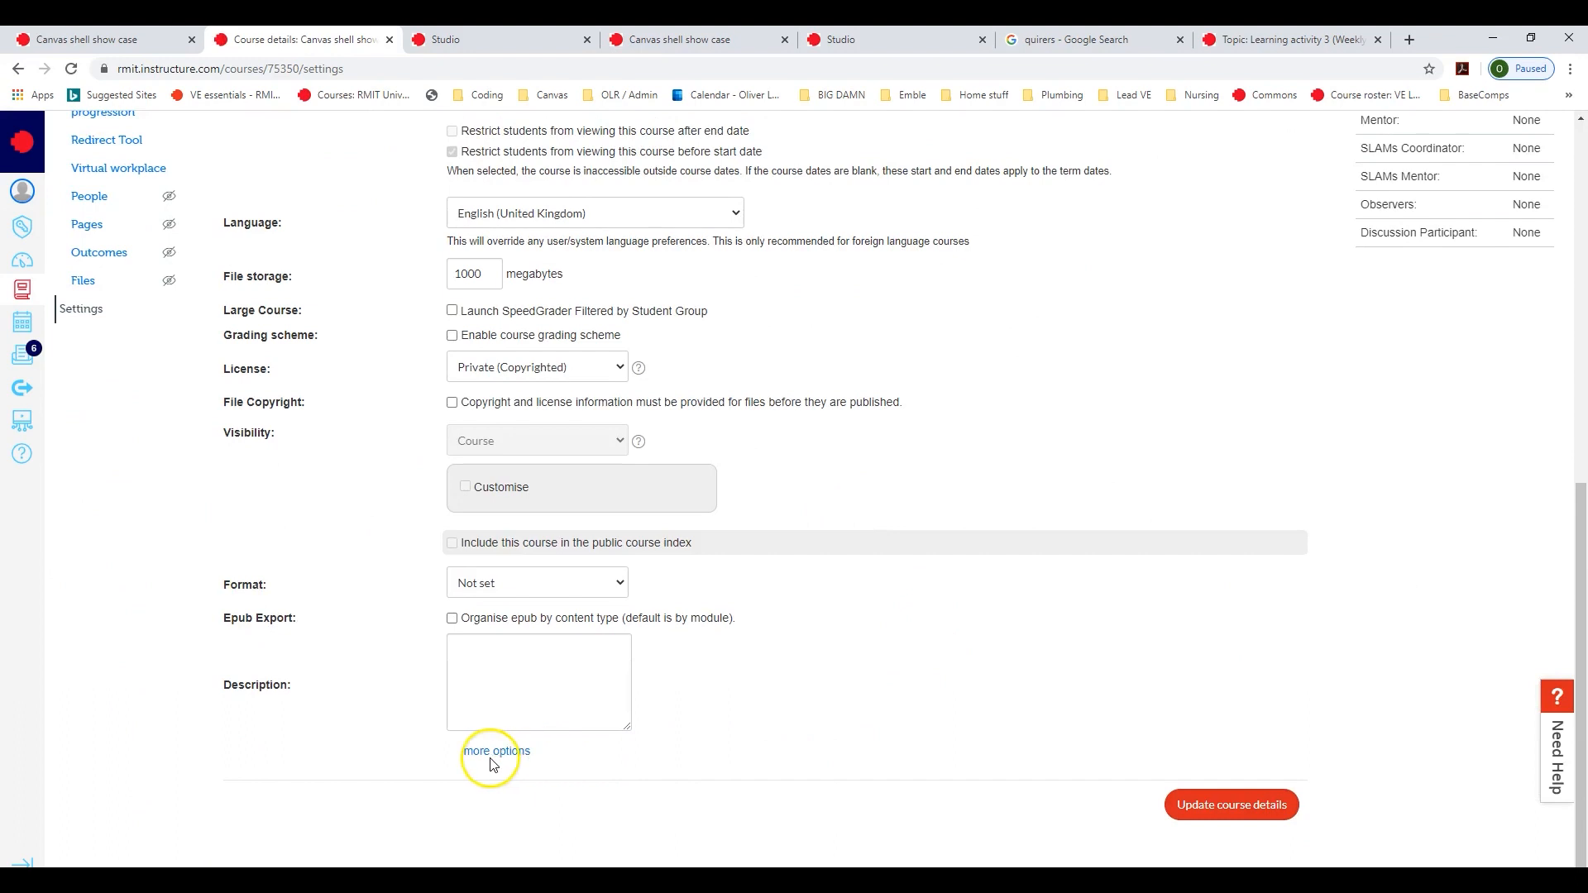
left_click(495, 751)
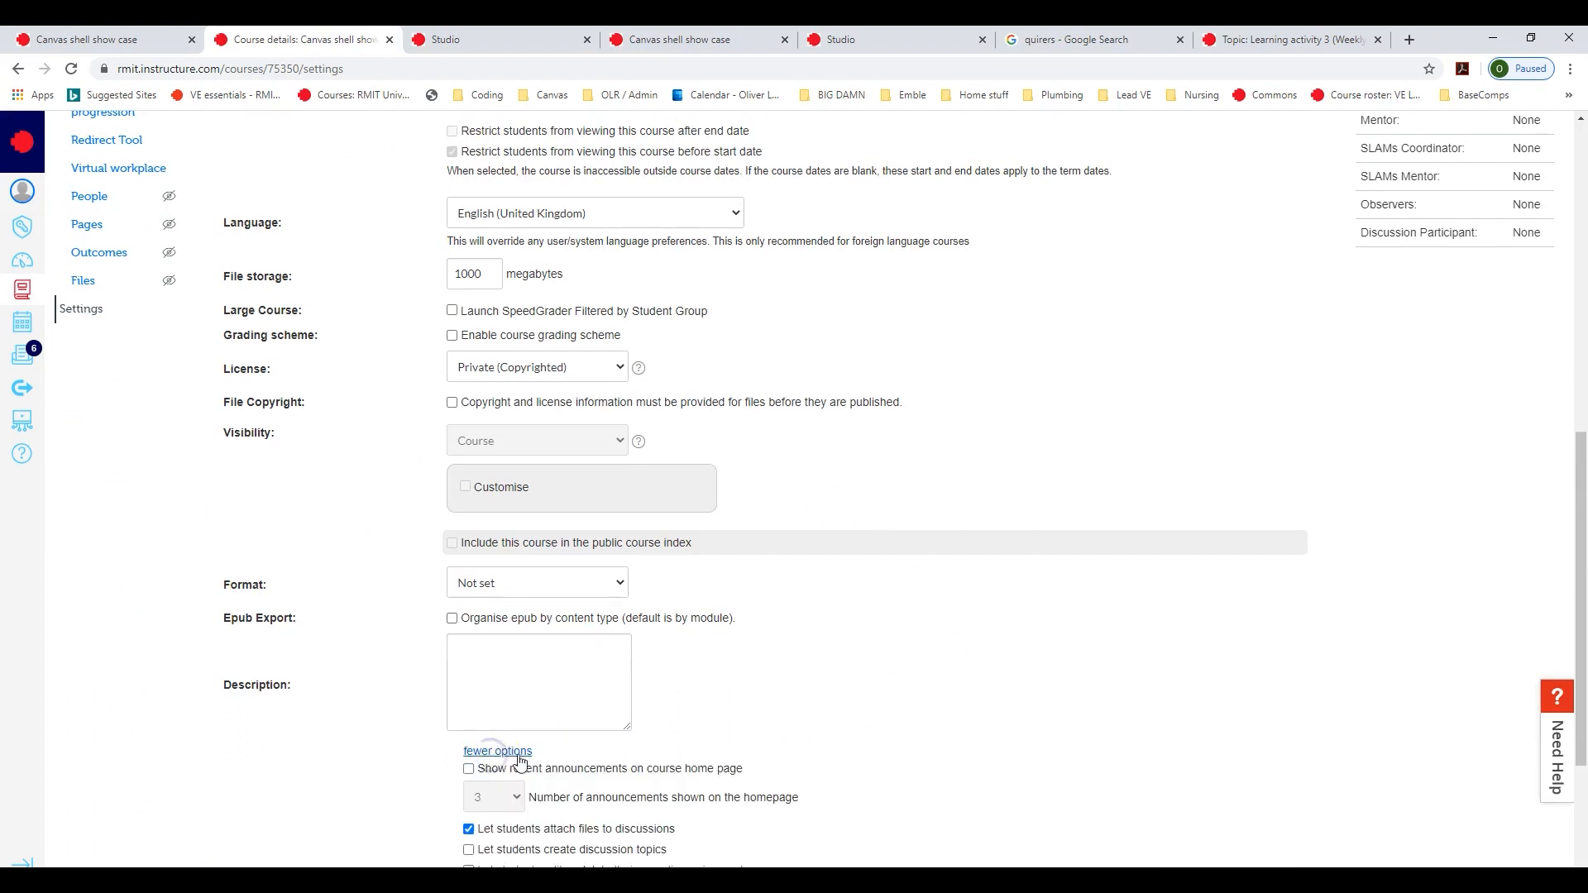
- Enable showing recent announcements on the course home page and update the course details
scroll(910, 701, "down", 1)
scroll(910, 701, "down", 2)
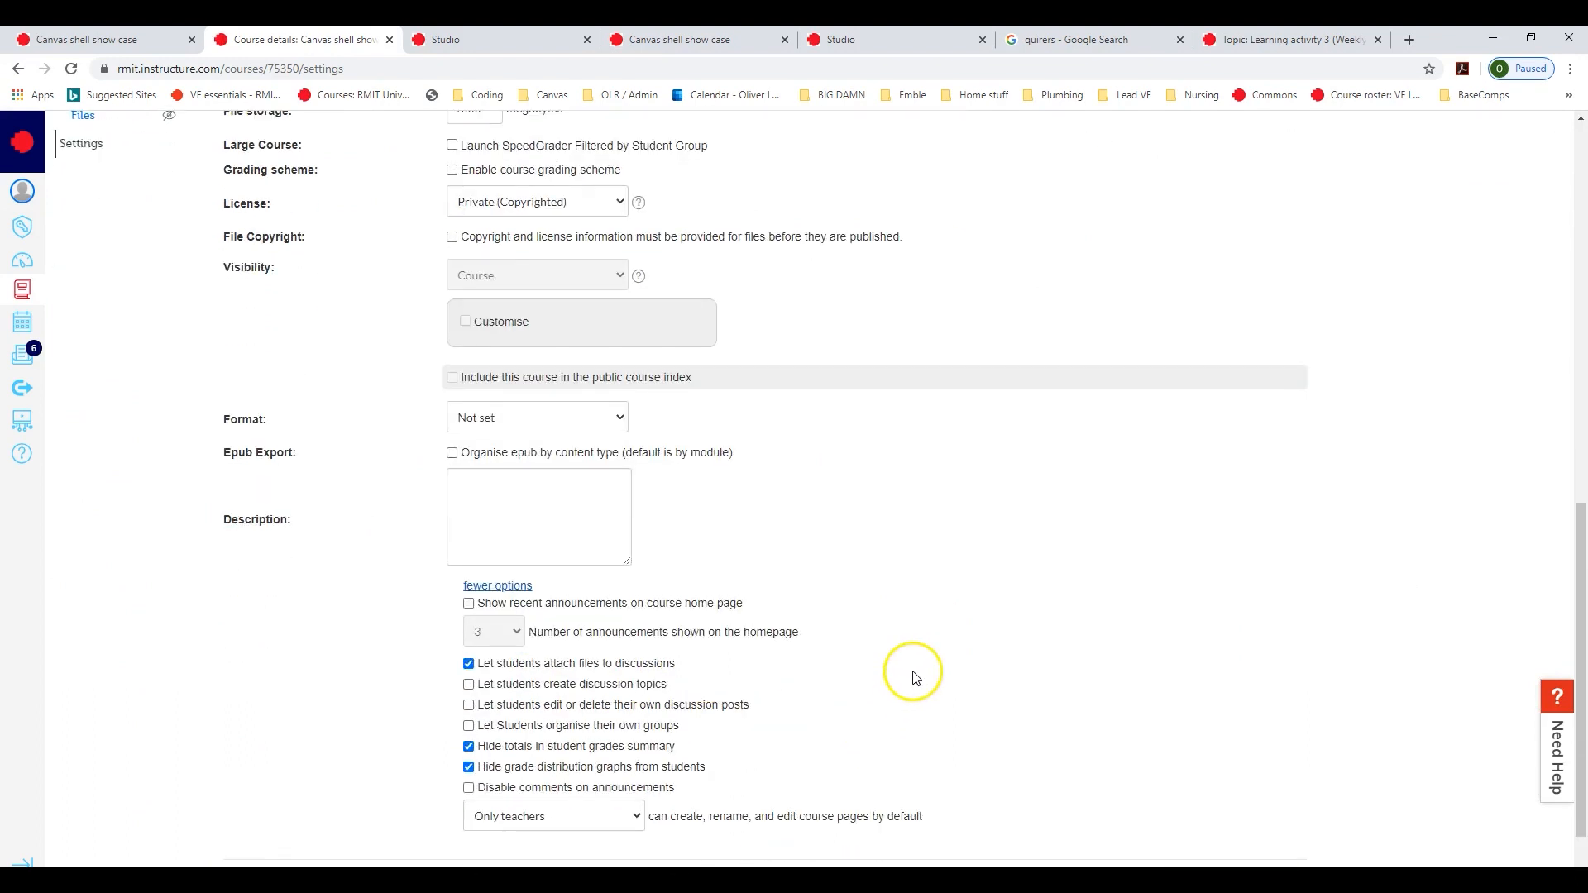
left_click(621, 609)
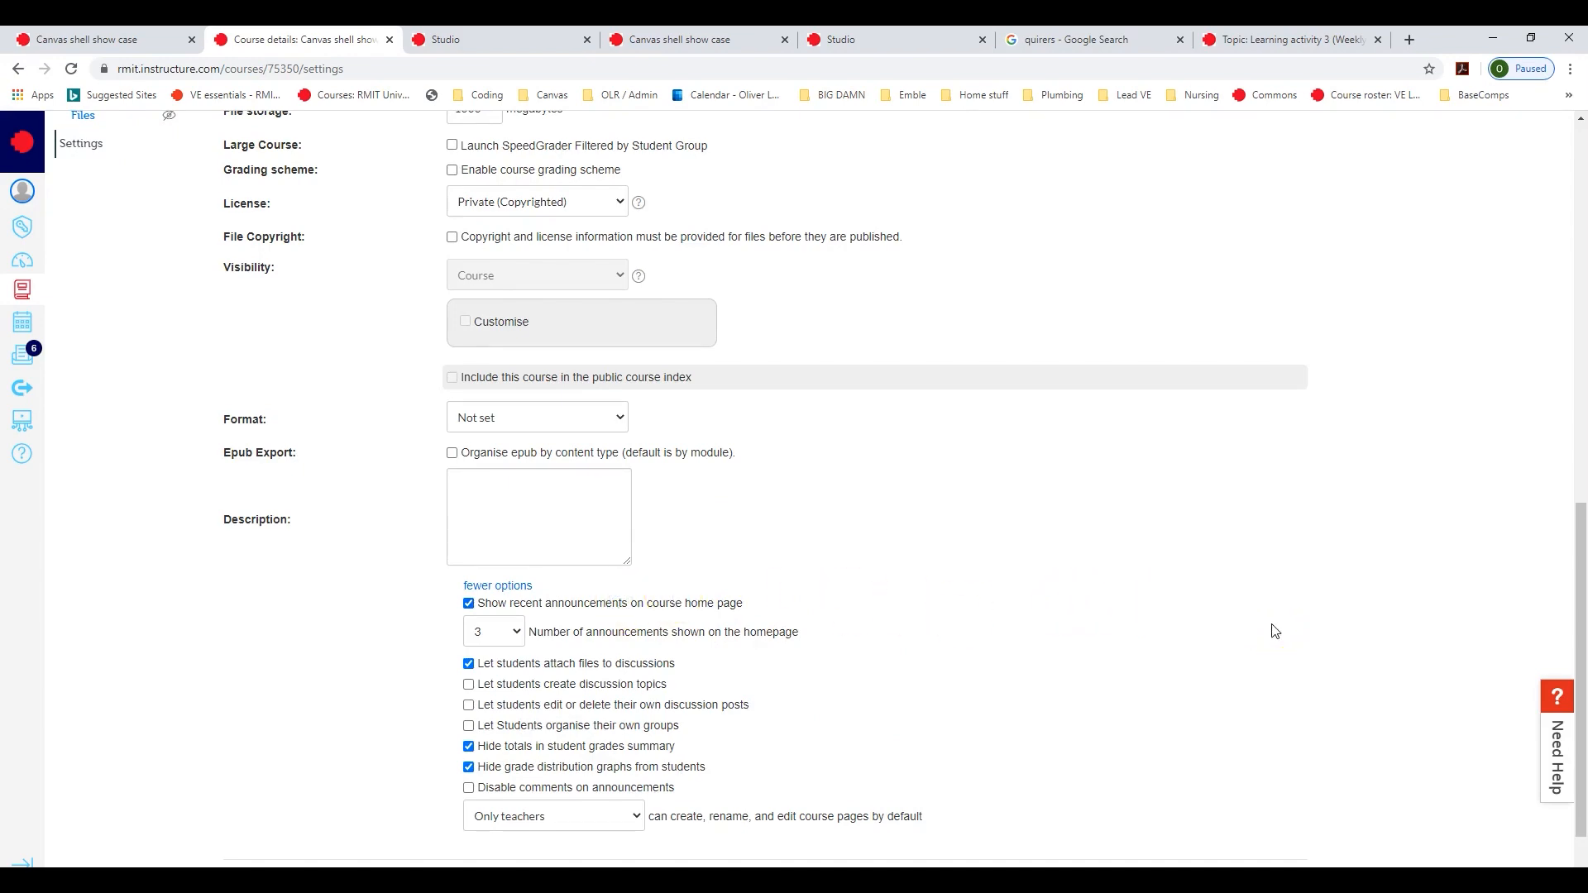
scroll(1274, 631, "down", 1)
left_click(1255, 814)
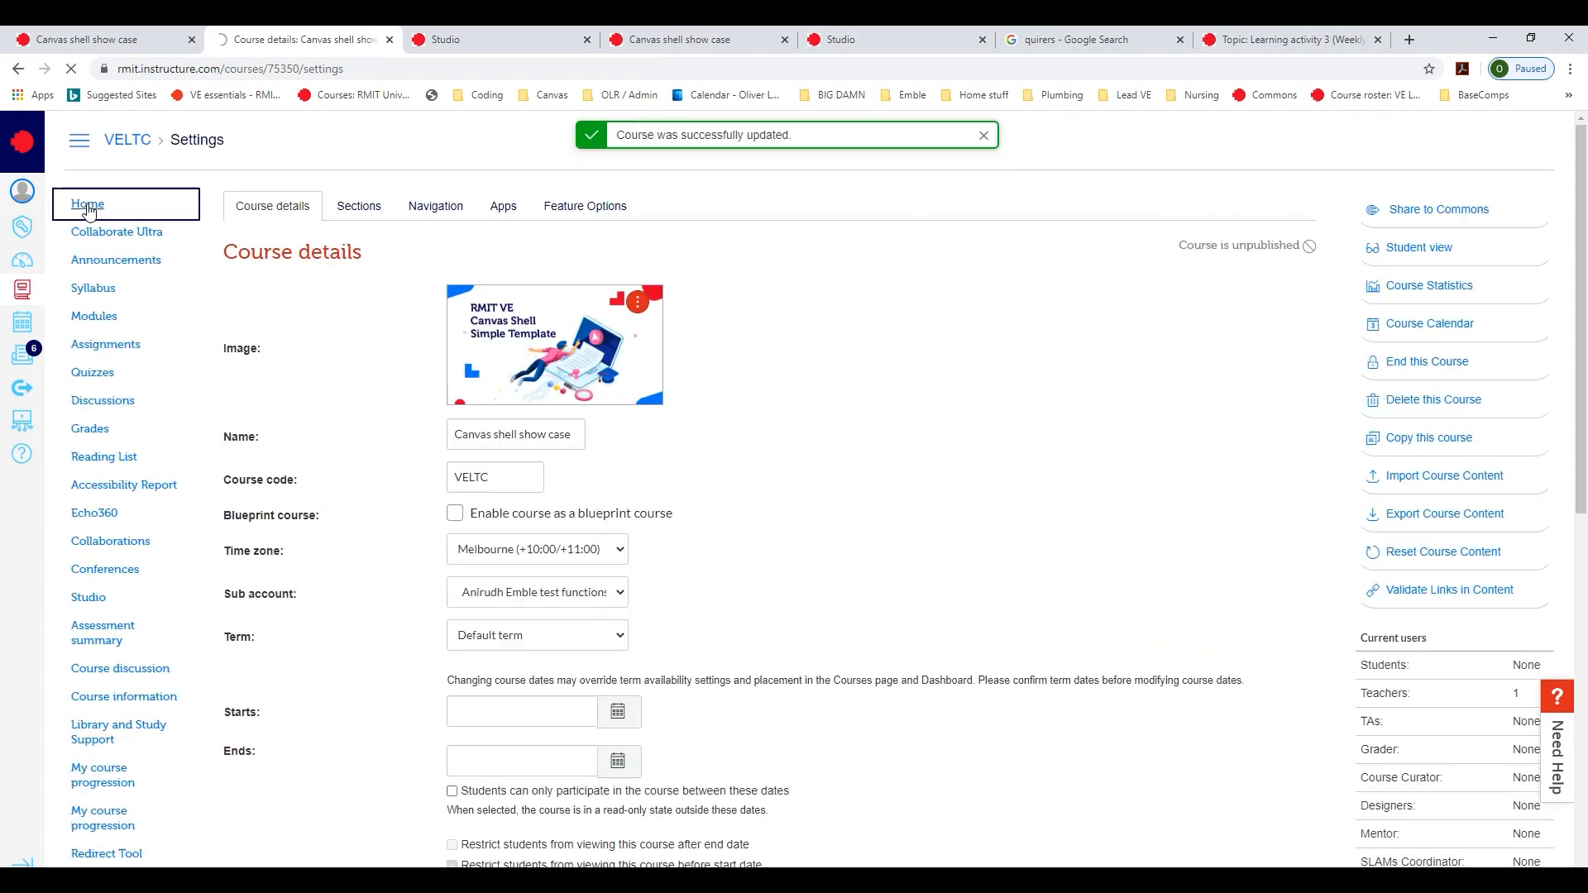
- Return to the course home page and check the recent announcements section
left_click(88, 206)
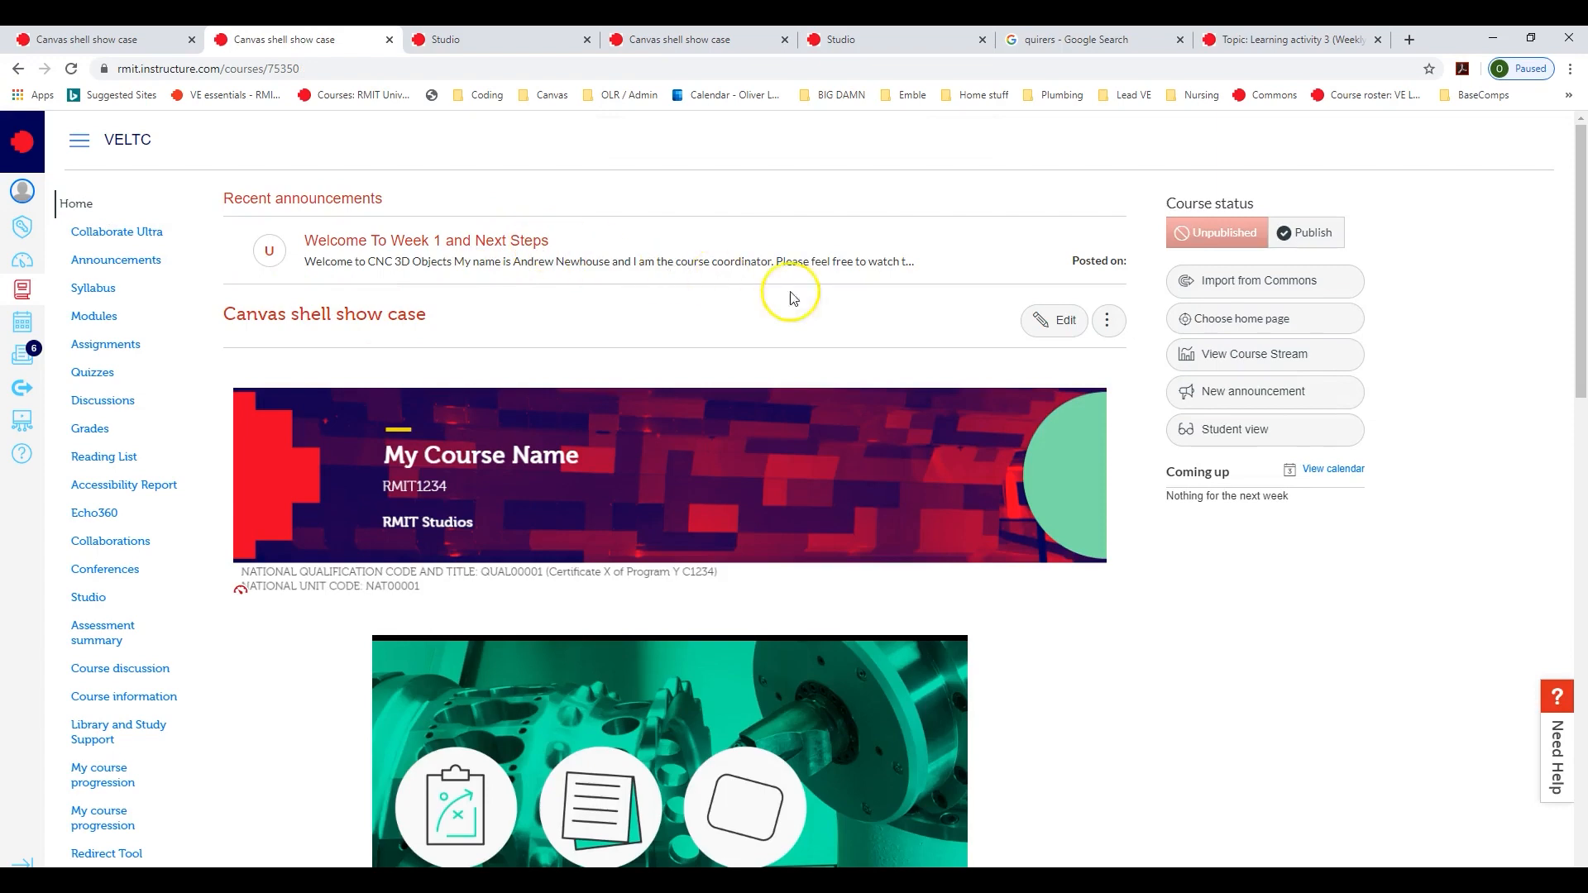
right_click(815, 249)
left_click(451, 325)
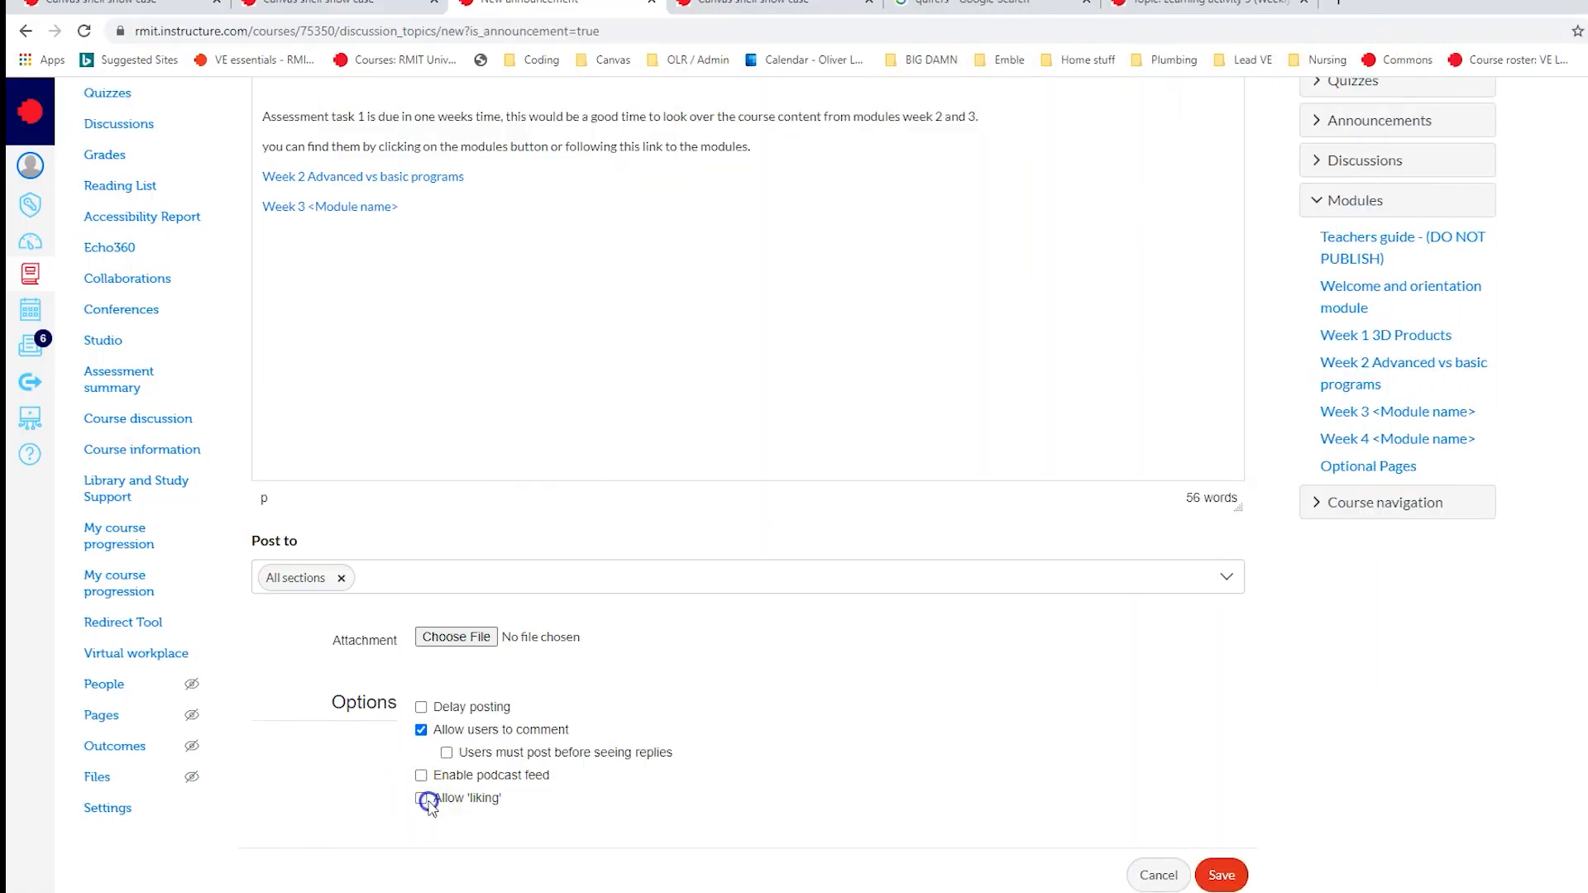
- Allow liking on the new announcement about assessment task 1 and save it
left_click(421, 798)
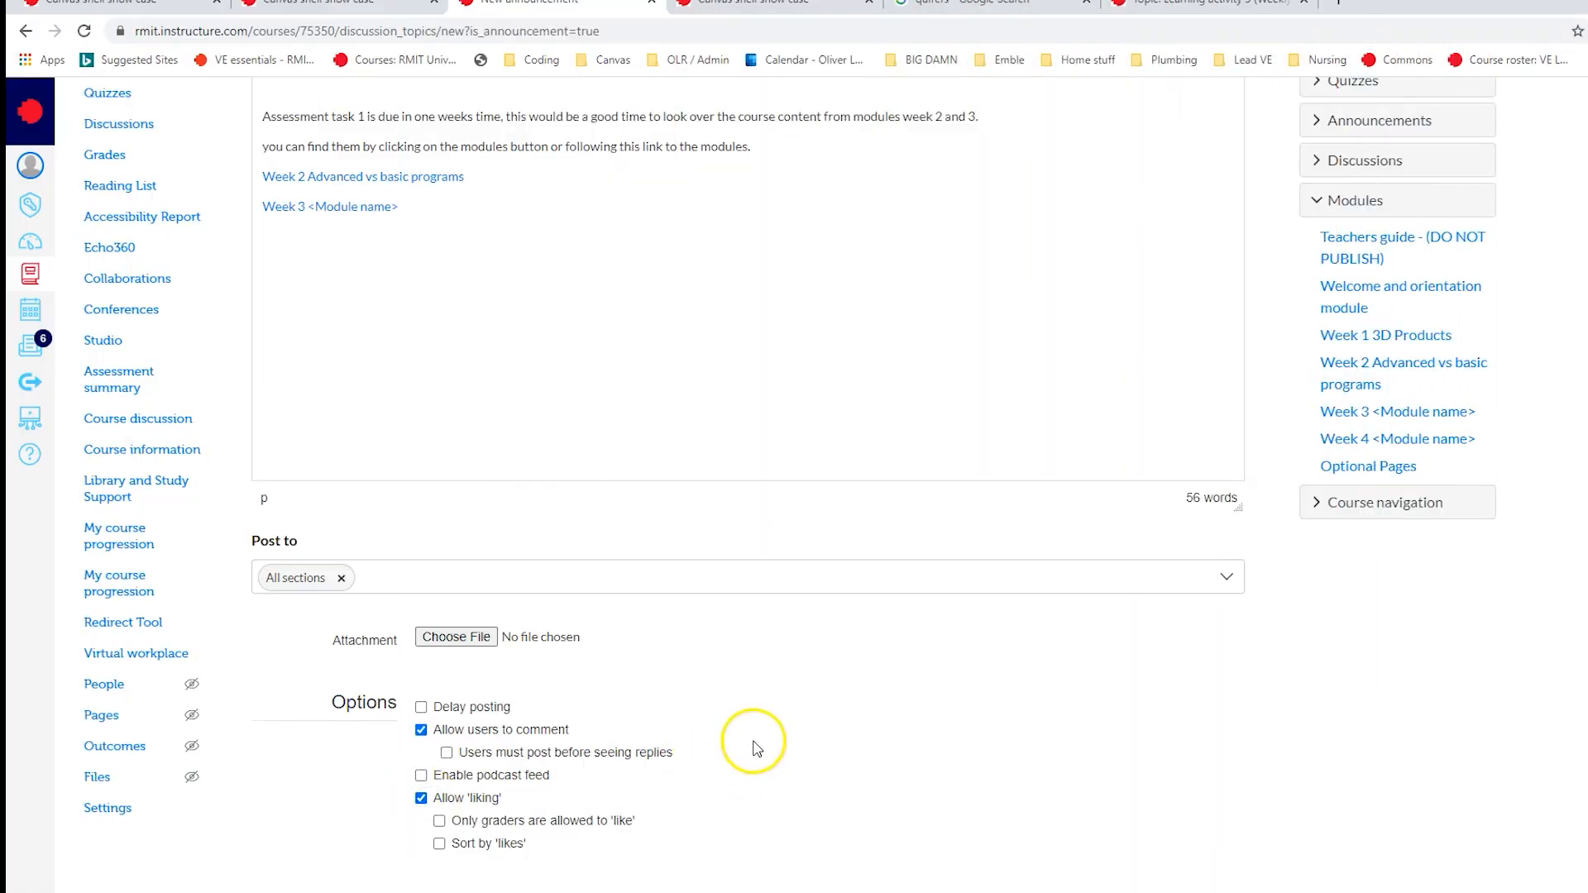
scroll(939, 655, "down", 1)
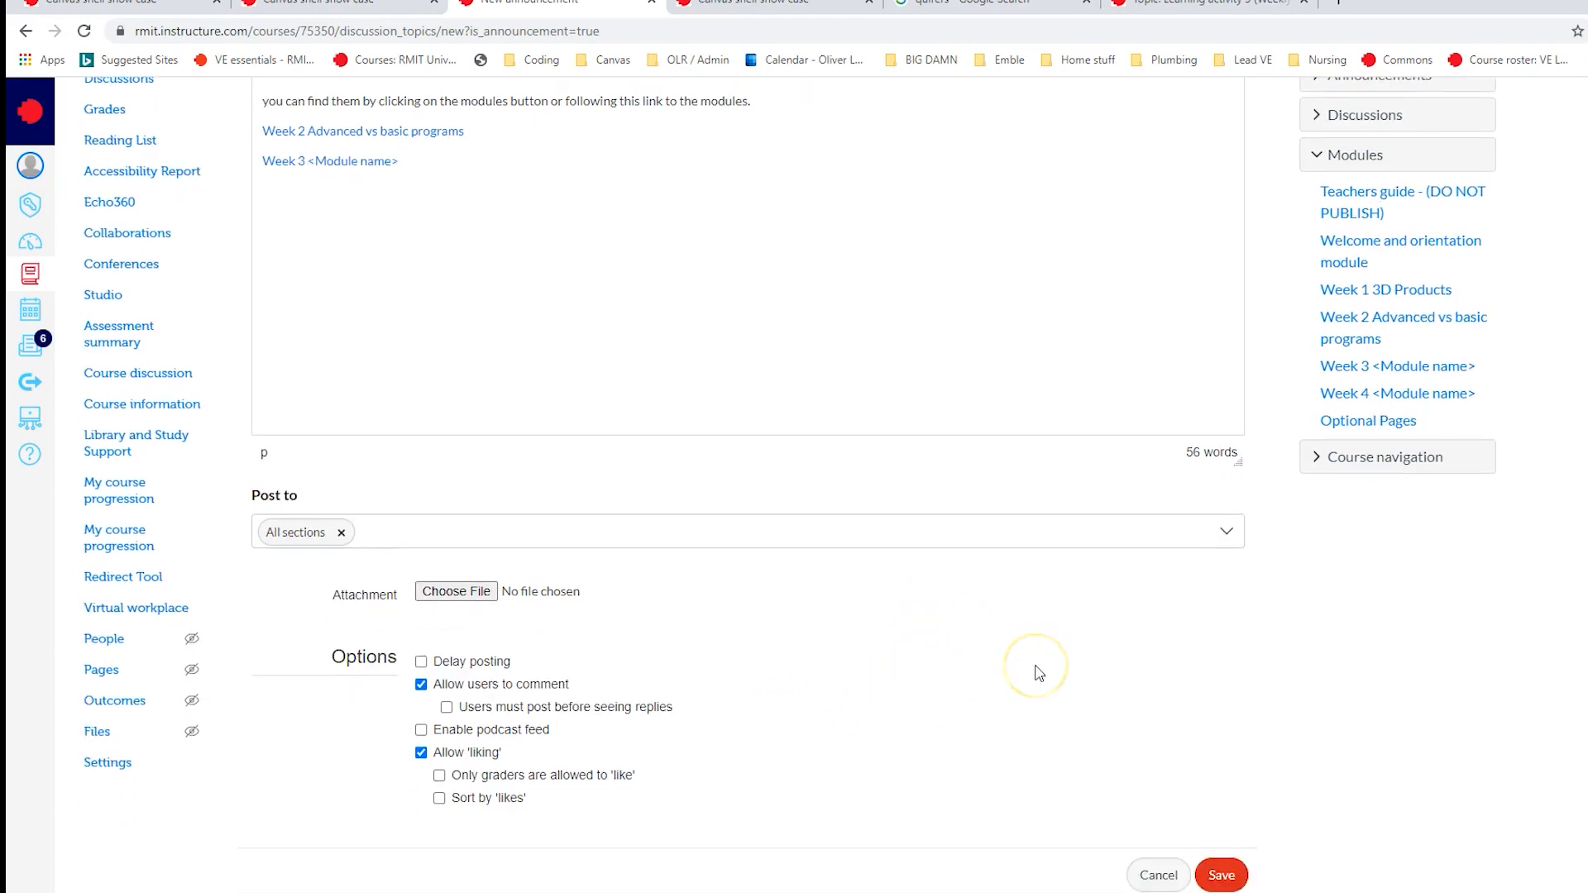
left_click(1223, 877)
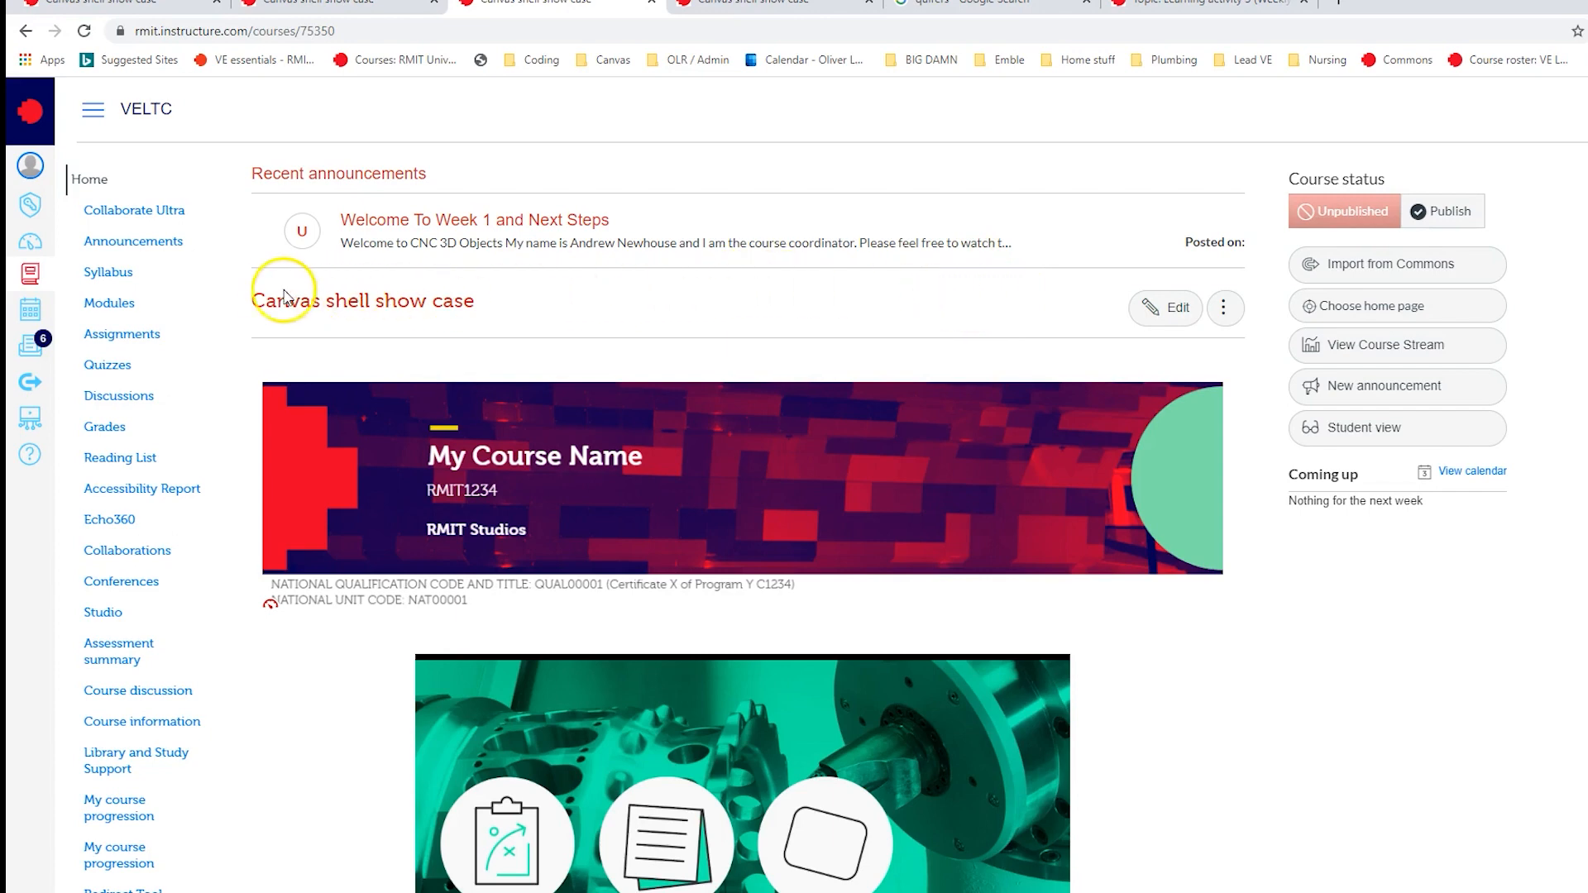
- Create a new course announcement titled "One week until assessment one is due!"
left_click(153, 242)
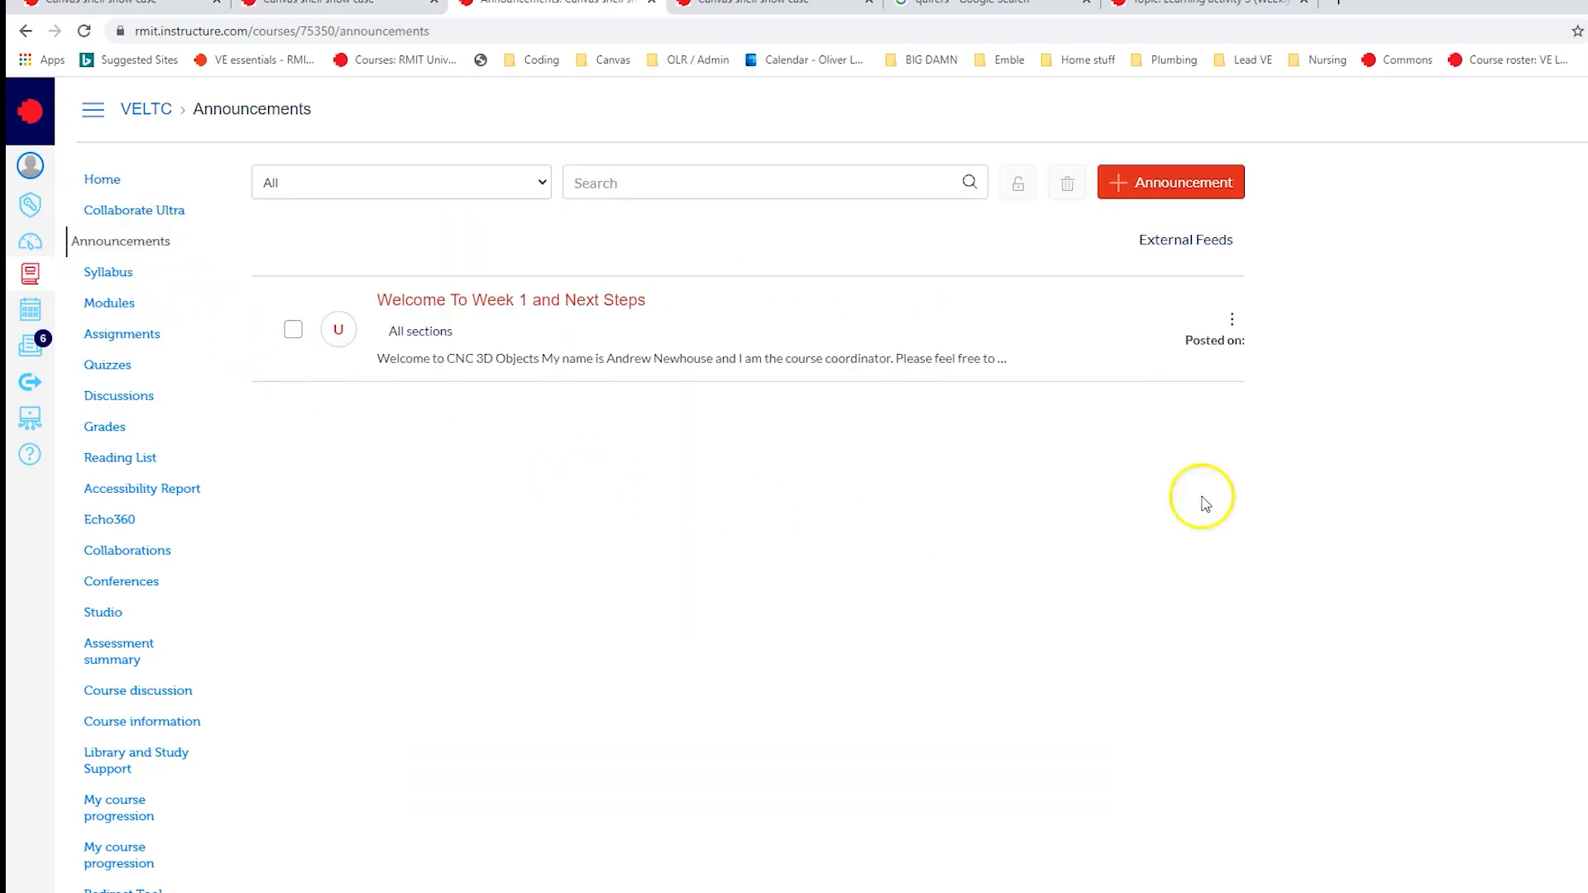
left_click(1194, 195)
left_click(1238, 198)
type("One week until ass")
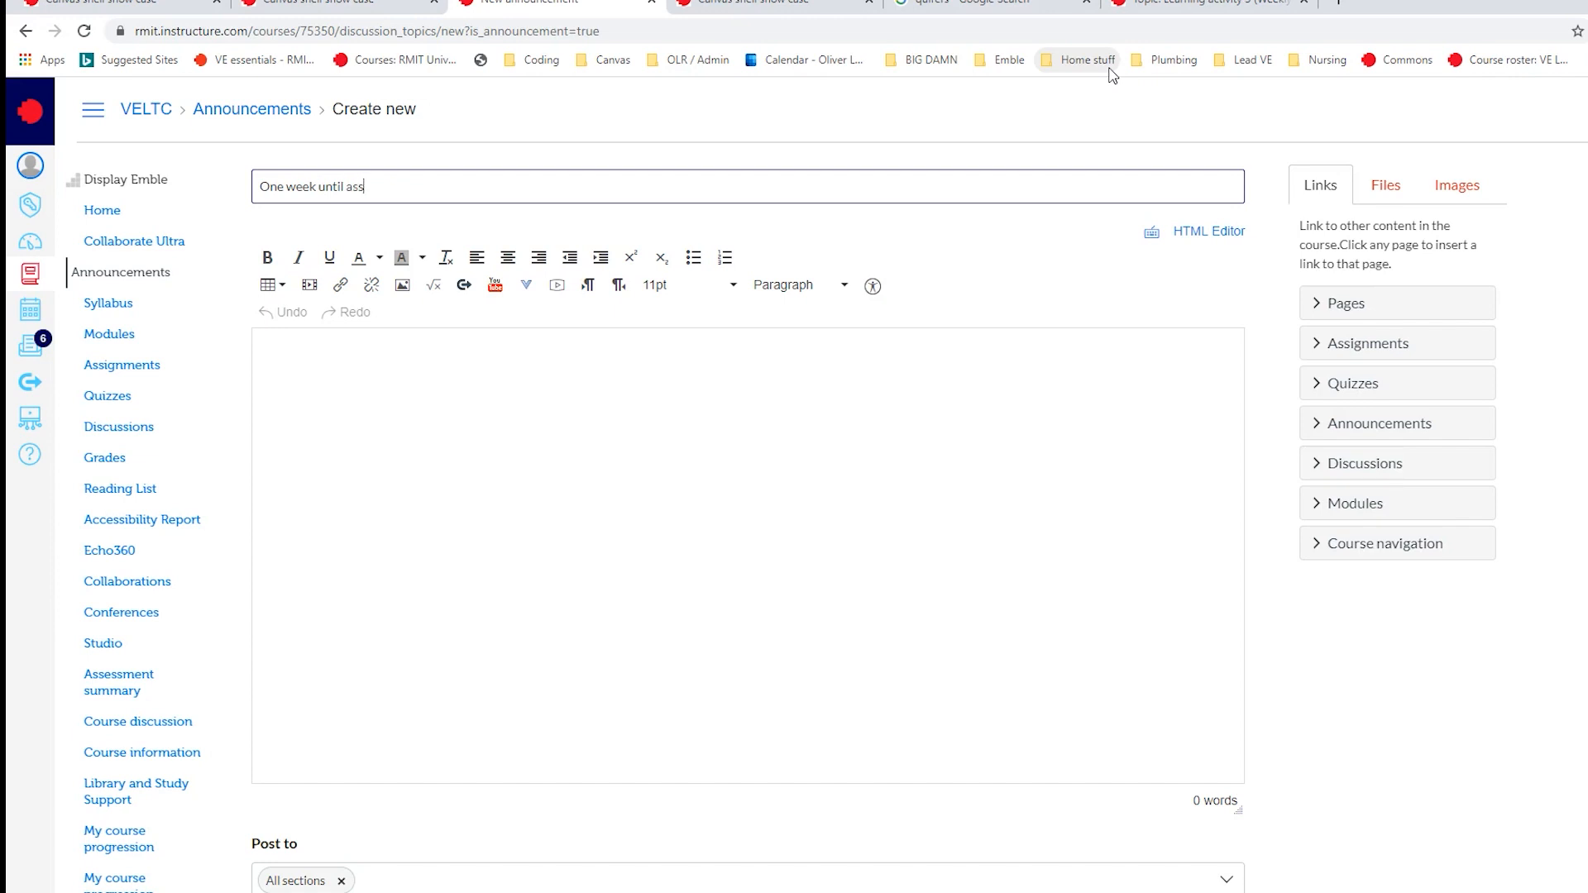
type("!")
- Write the announcement message telling everyone assessment task 1 is due in one weeks time and to look over the week 2 and 3 modules
left_click(458, 374)
type("Hi Everyone,")
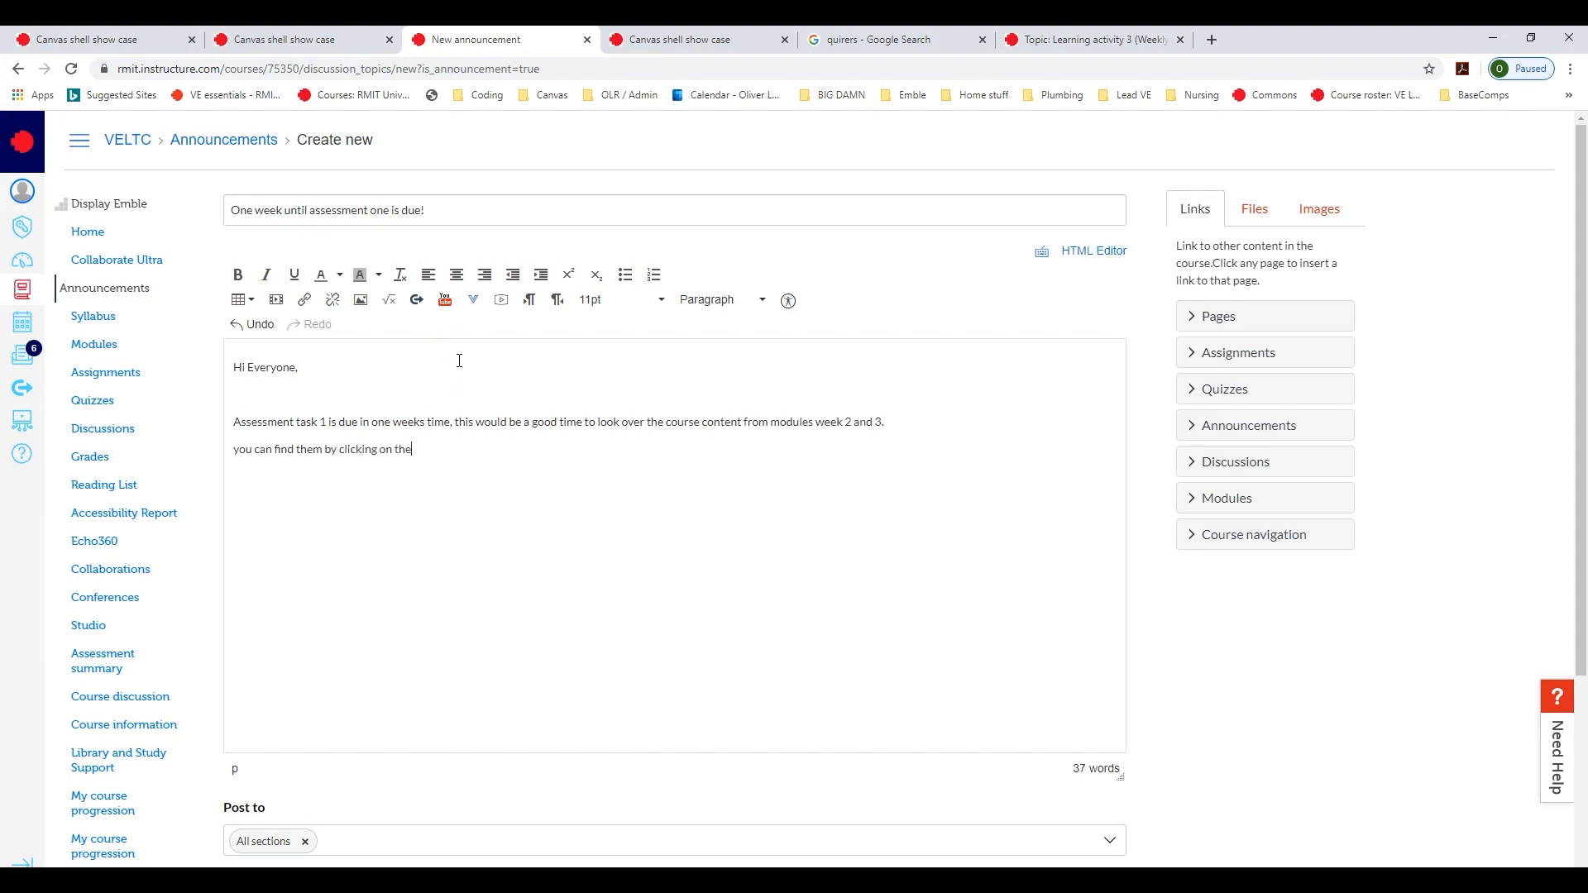
type(".")
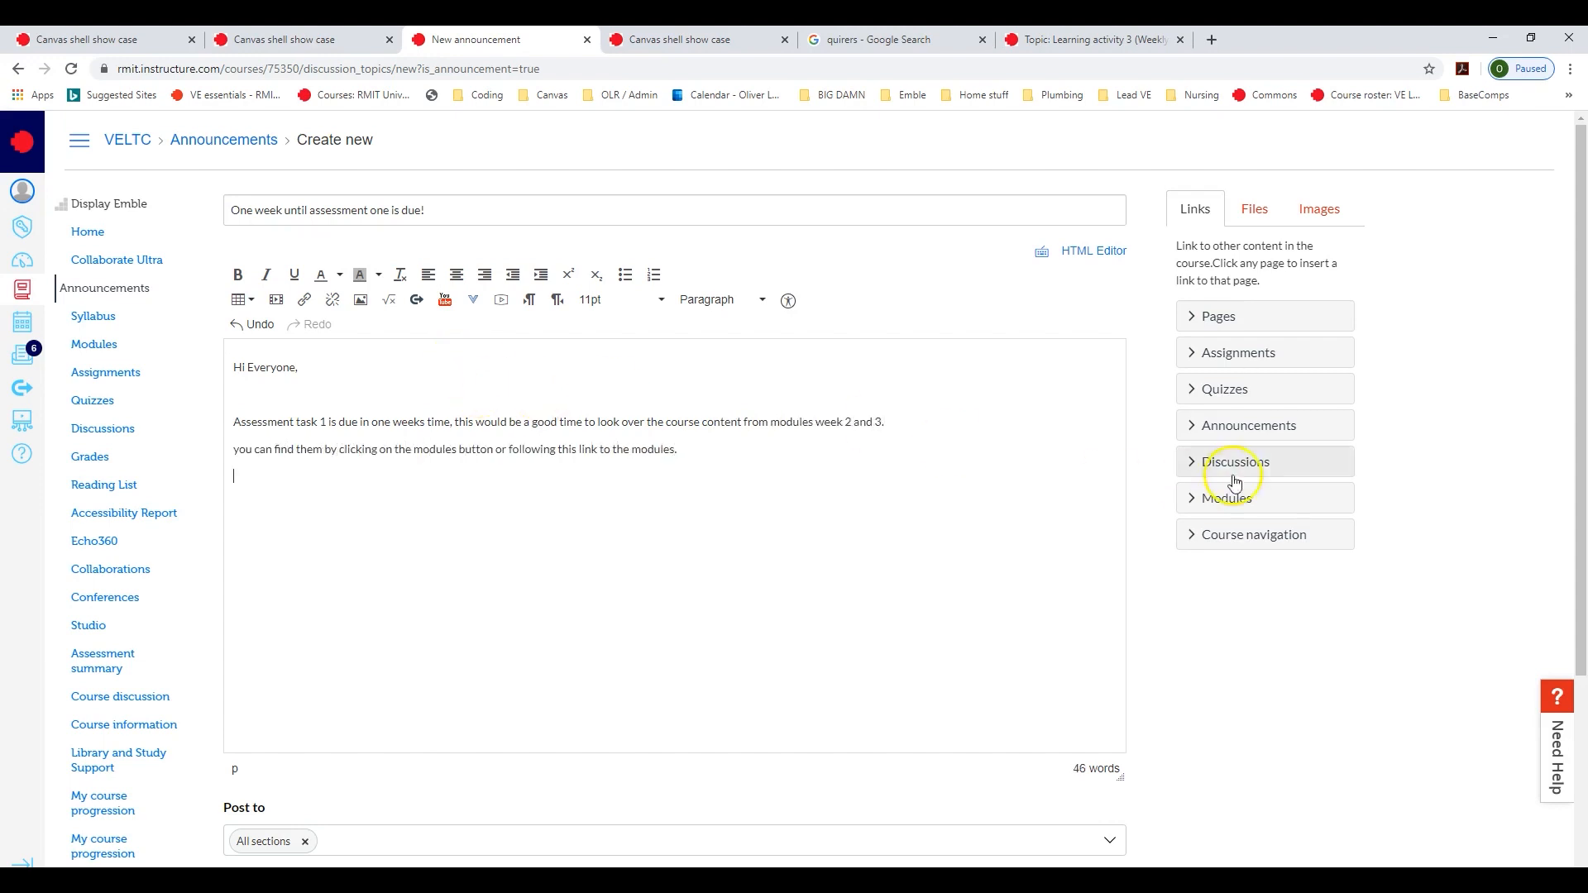
- Insert links to the Week 2 Advanced vs basic programs and Week 3 modules on separate lines below the announcement text
left_click(1192, 500)
left_click(1266, 647)
key("Return")
left_click(1249, 690)
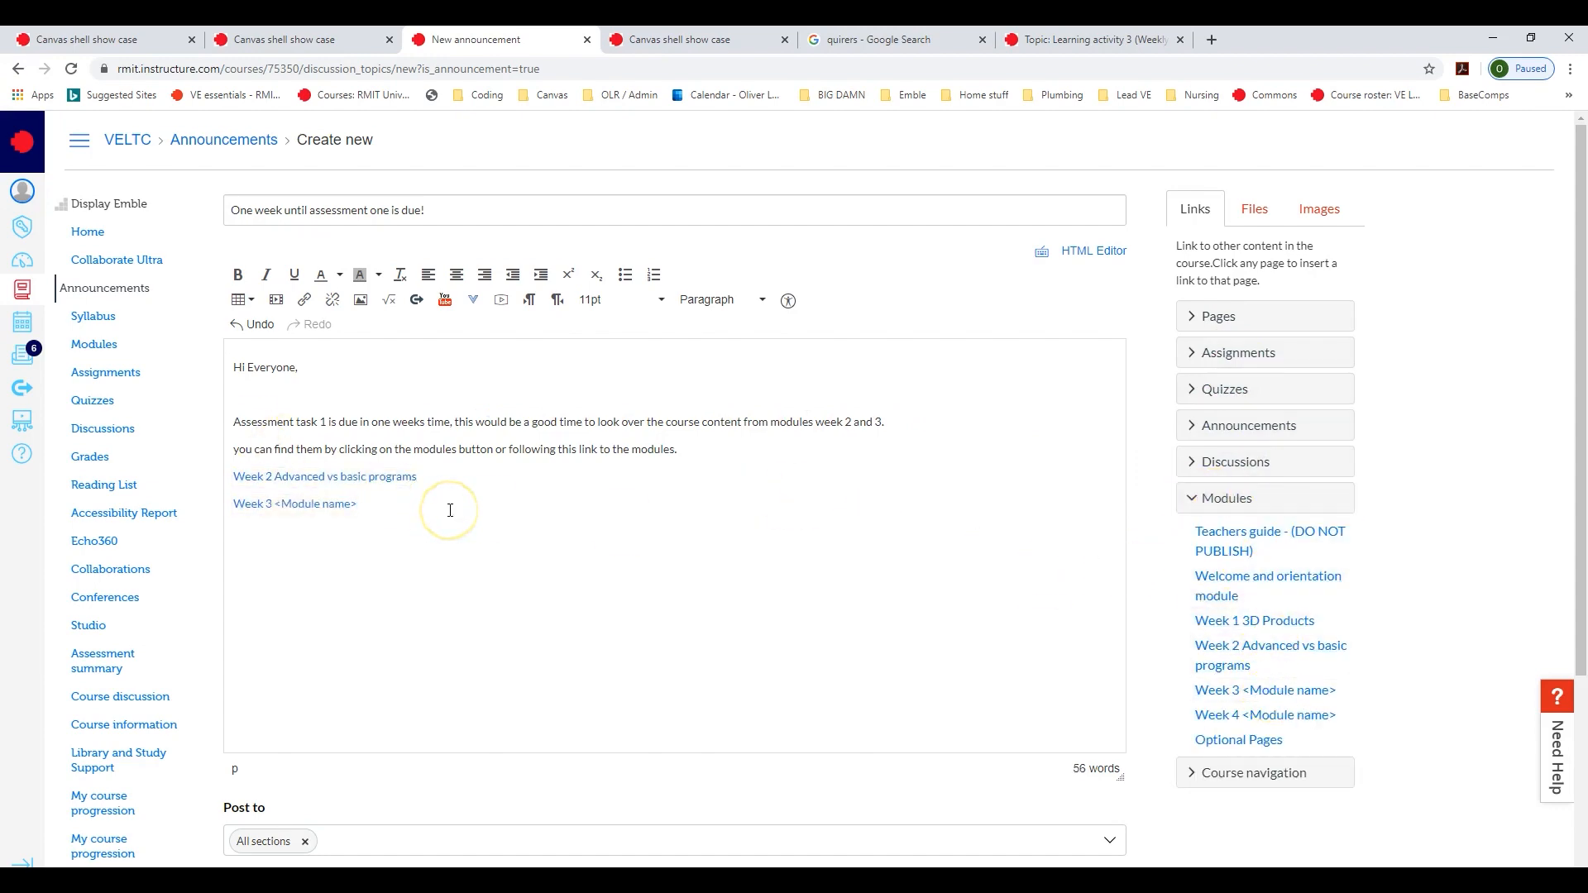
- Enable liking for the "One week until assessment one is due!" announcement and save it
scroll(455, 496, "down", 3)
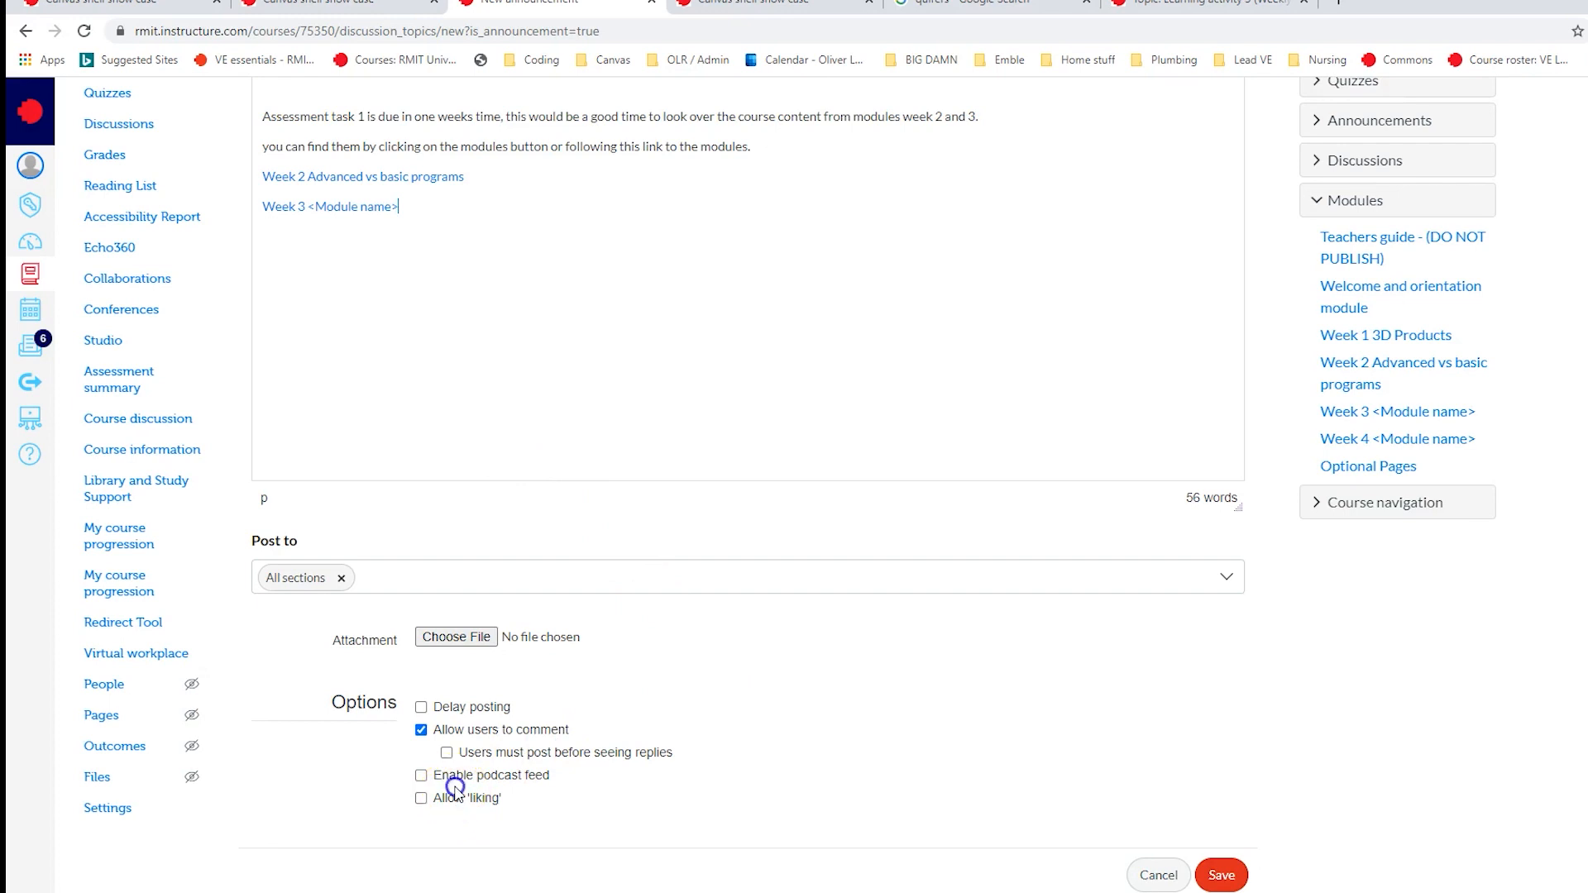
left_click(421, 798)
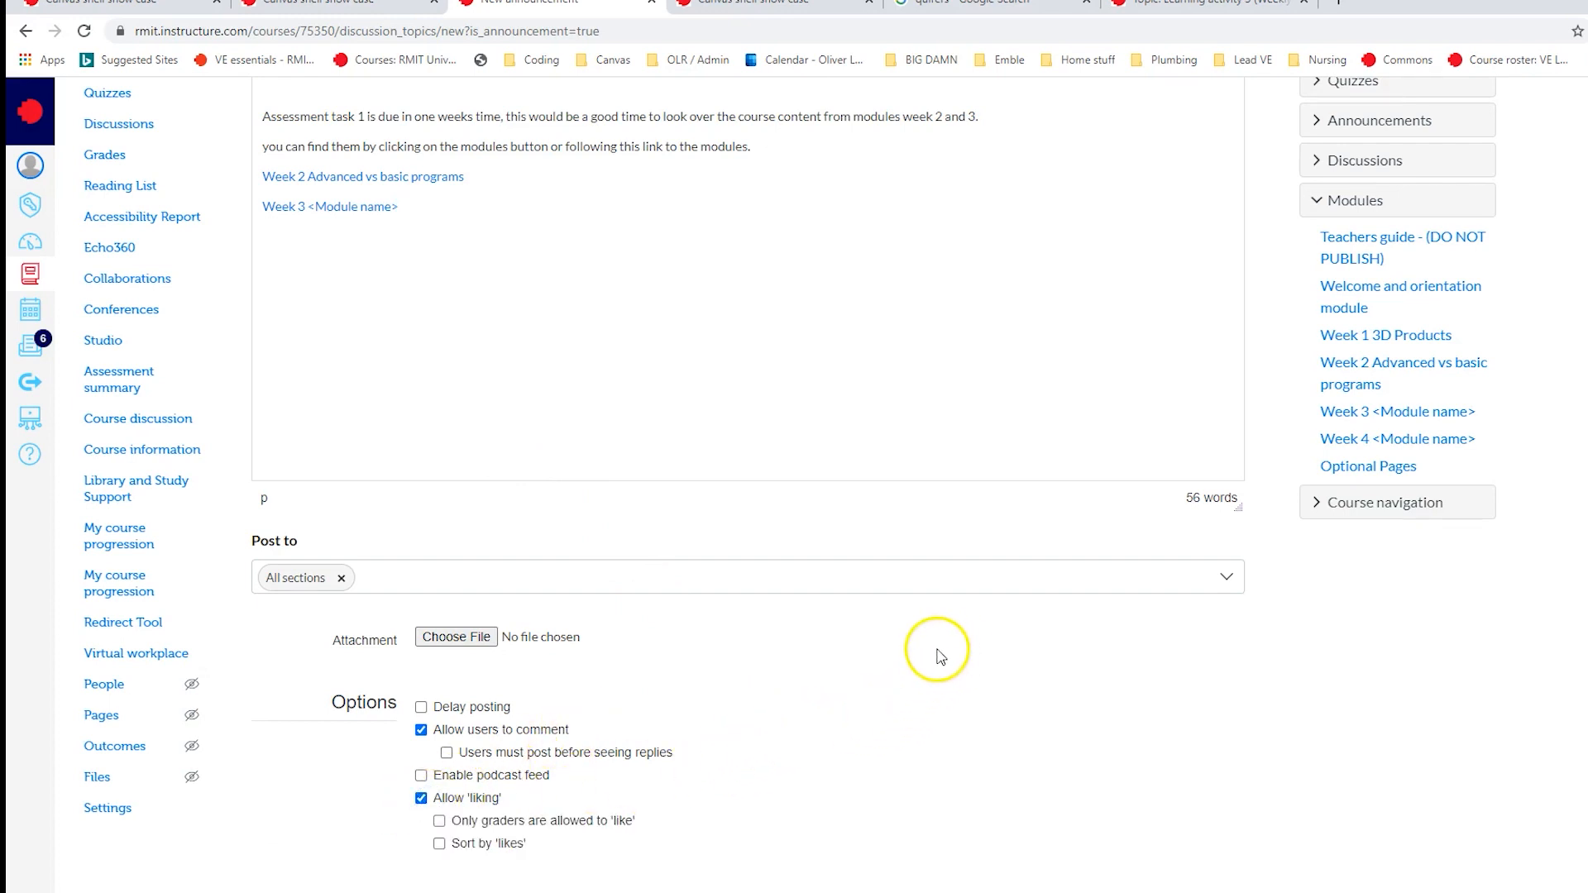
scroll(1038, 672, "down", 1)
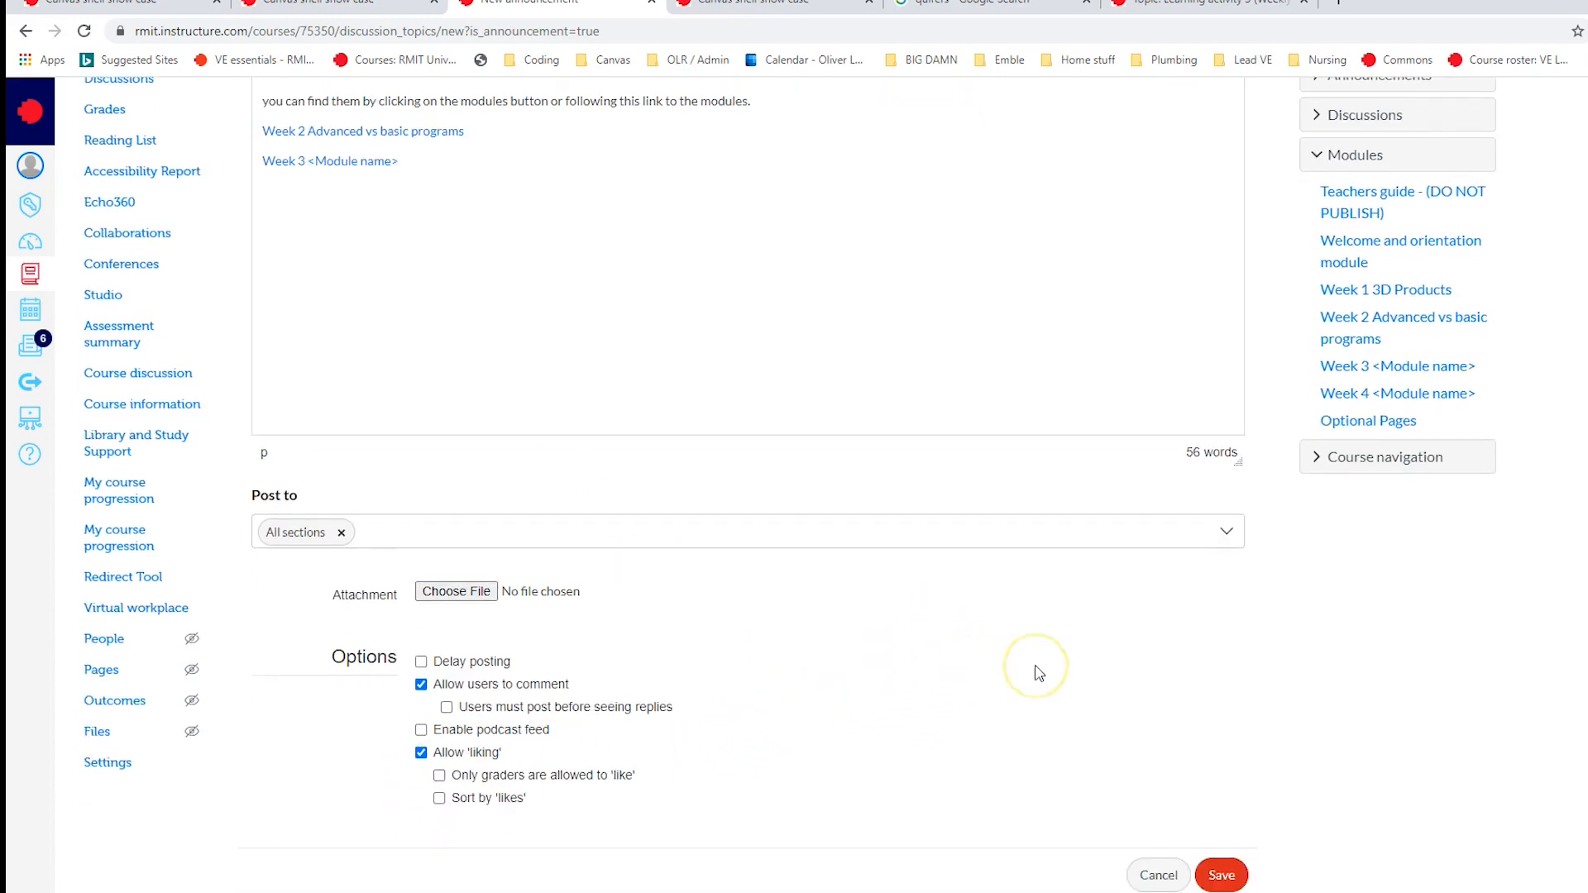
left_click(1222, 877)
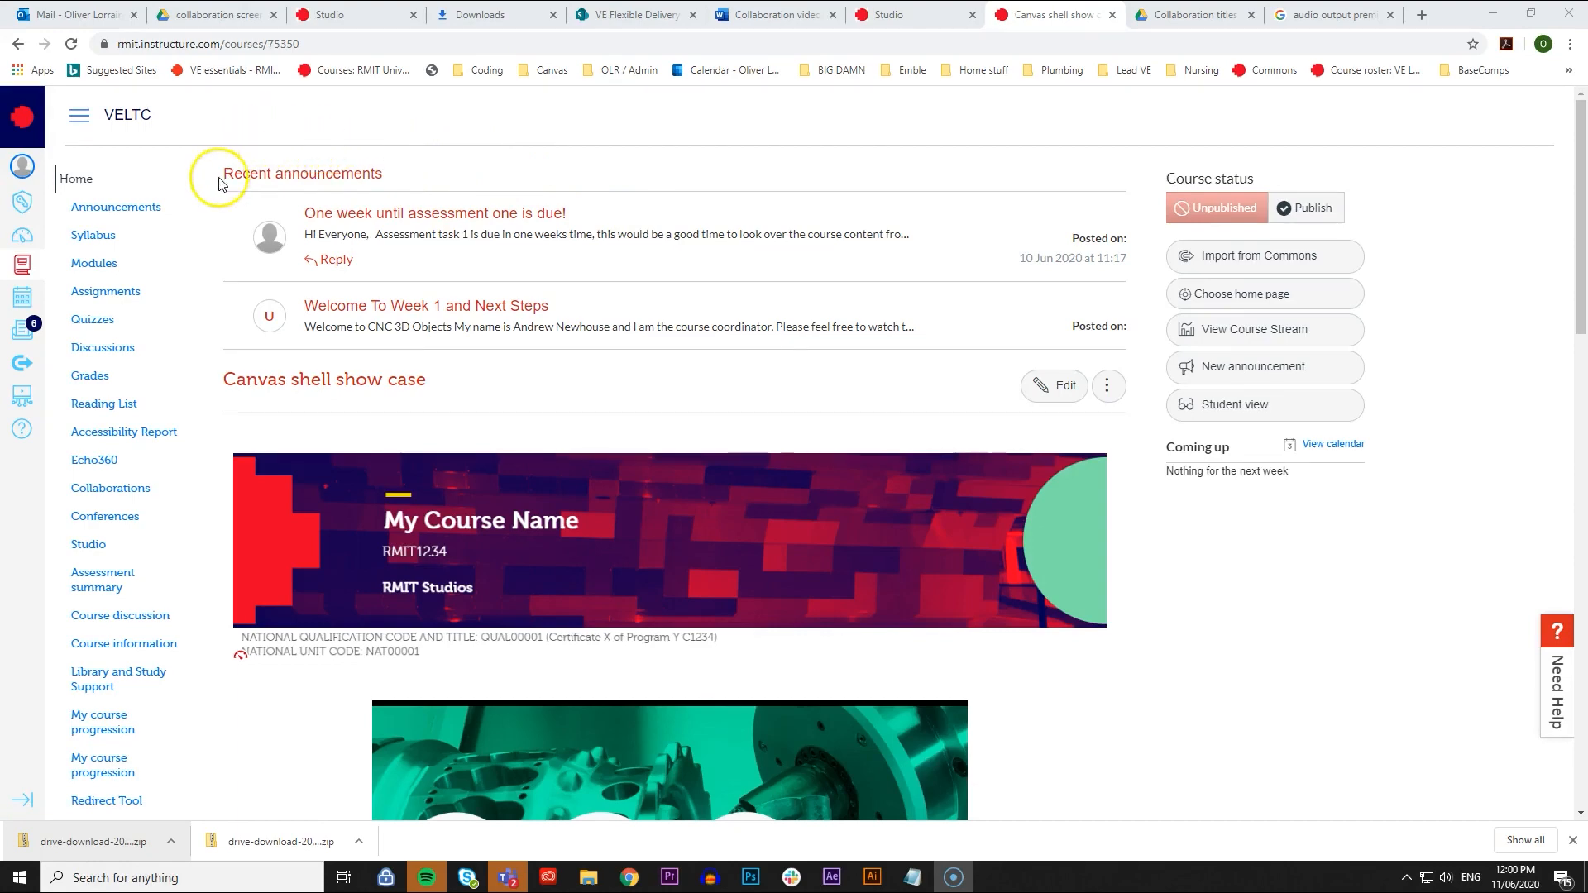
- In the course navigation settings, move Collaborate Ultra from the hidden items to directly below Home and save the change
scroll(189, 250, "down", 3)
scroll(191, 253, "down", 3)
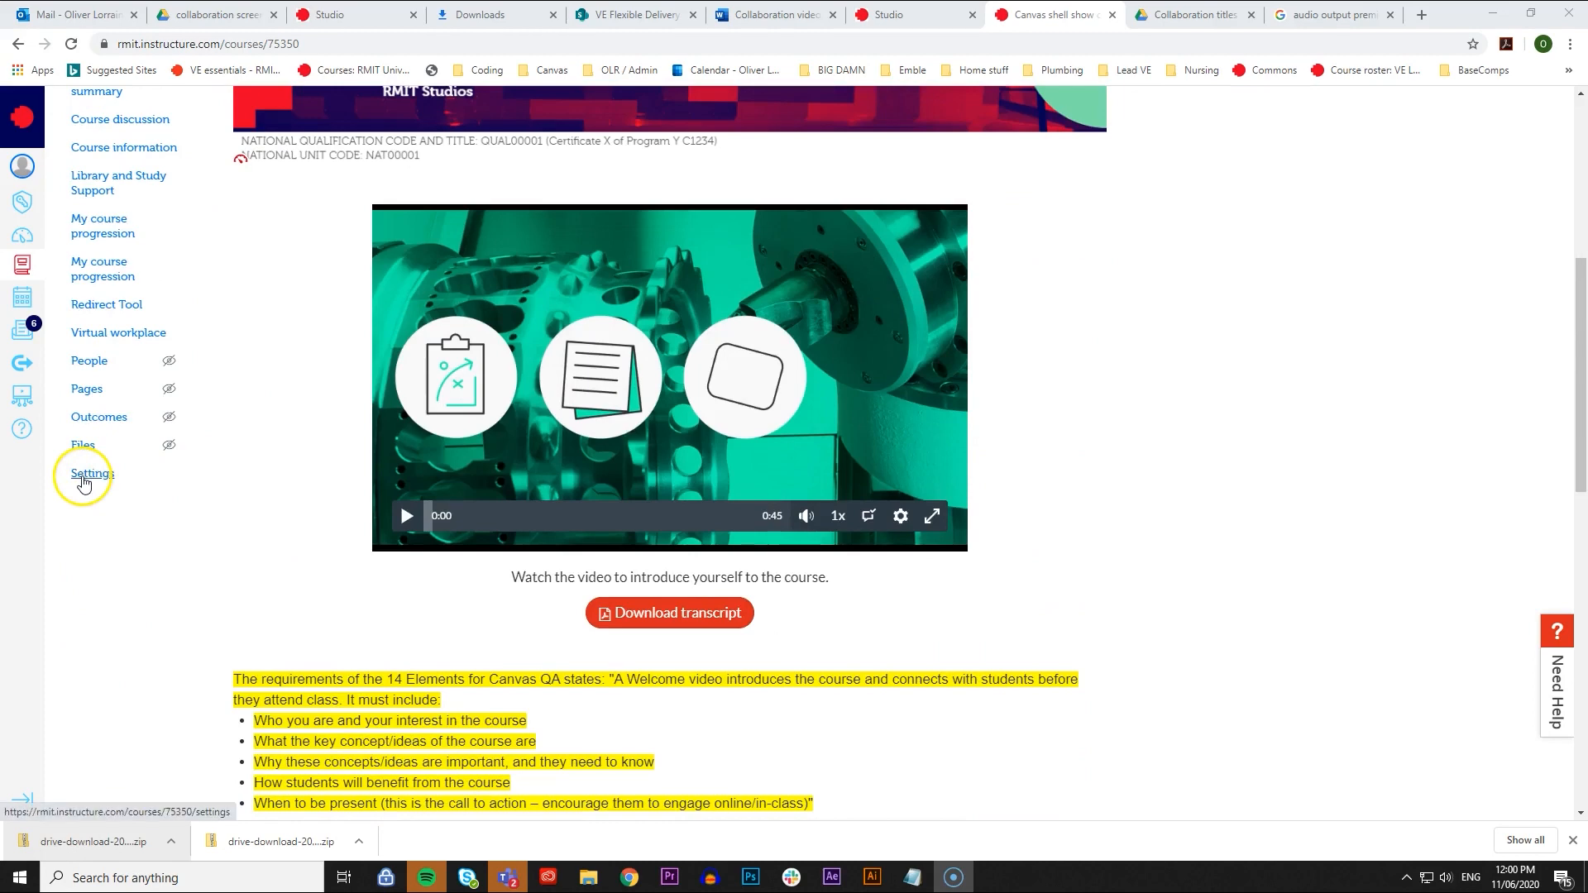
left_click(82, 478)
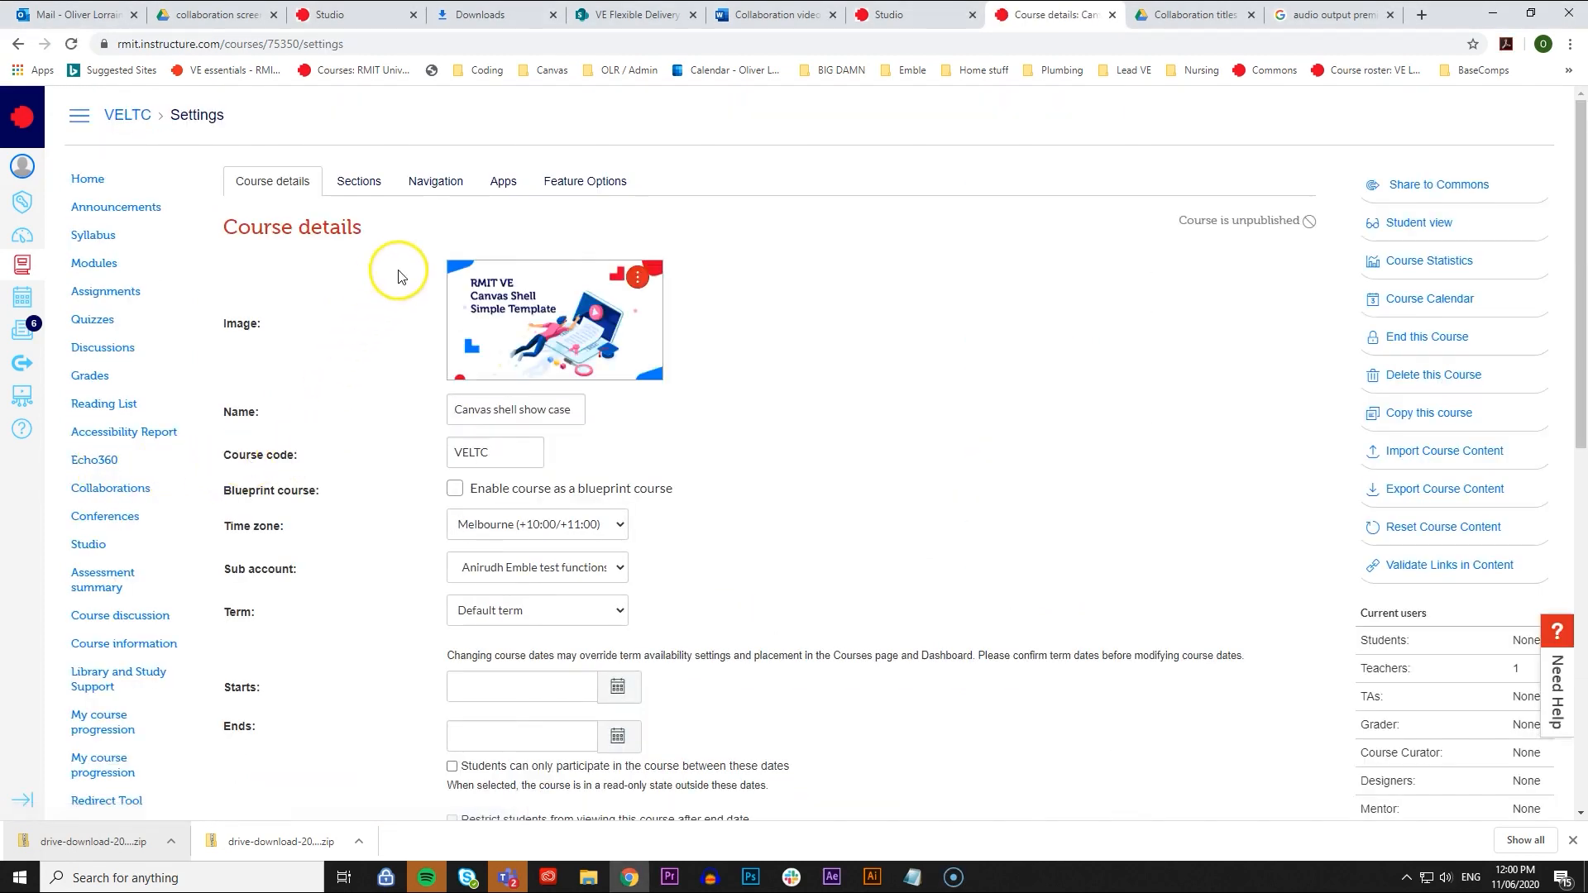
left_click(458, 190)
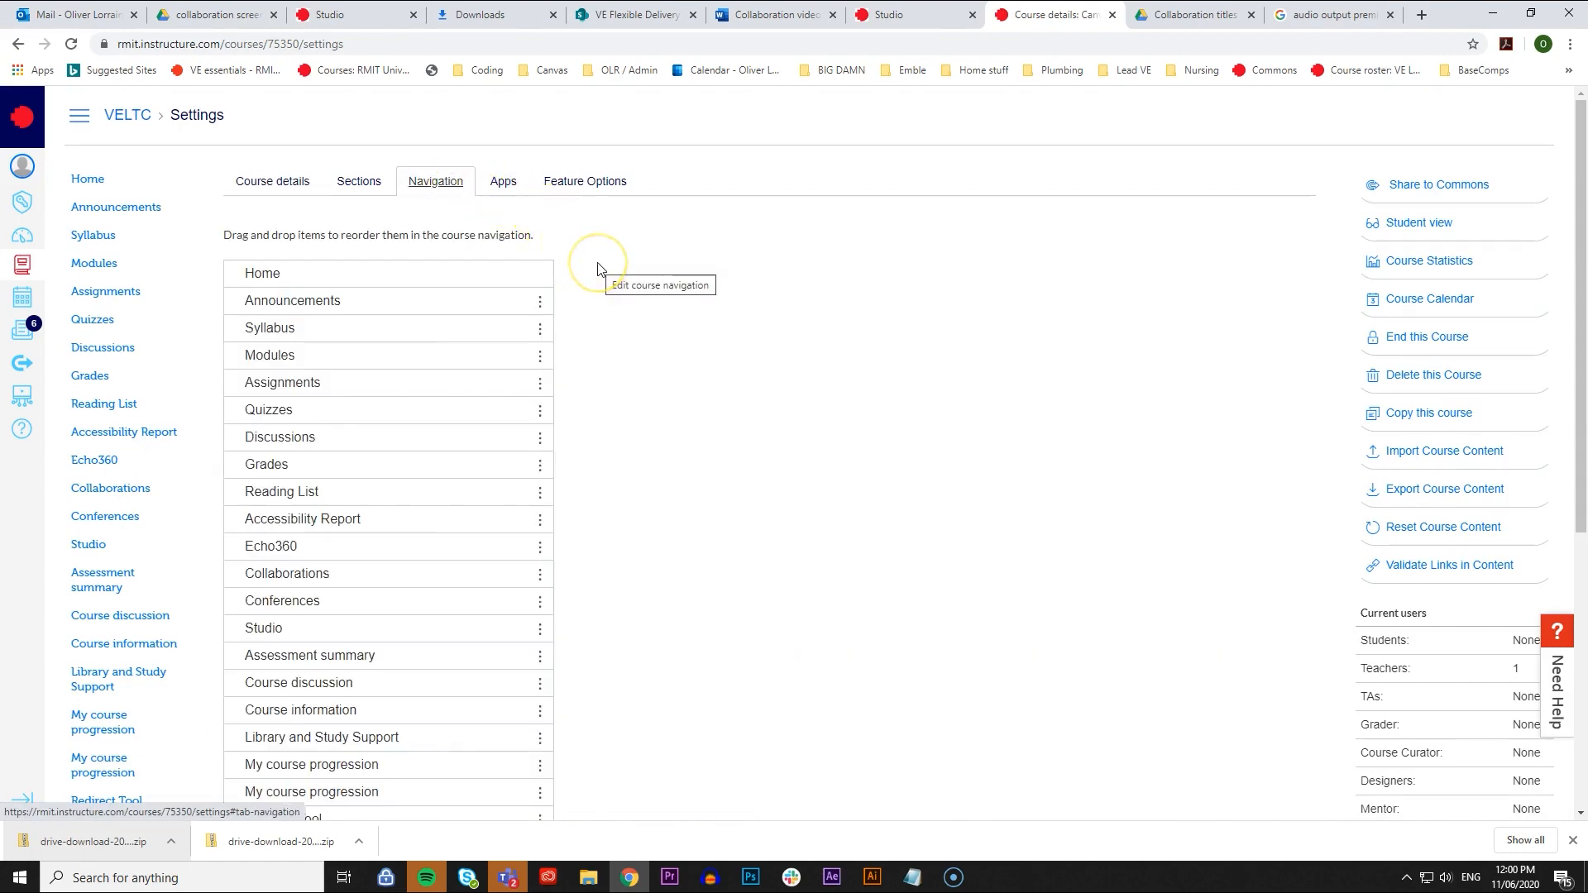
scroll(599, 270, "down", 5)
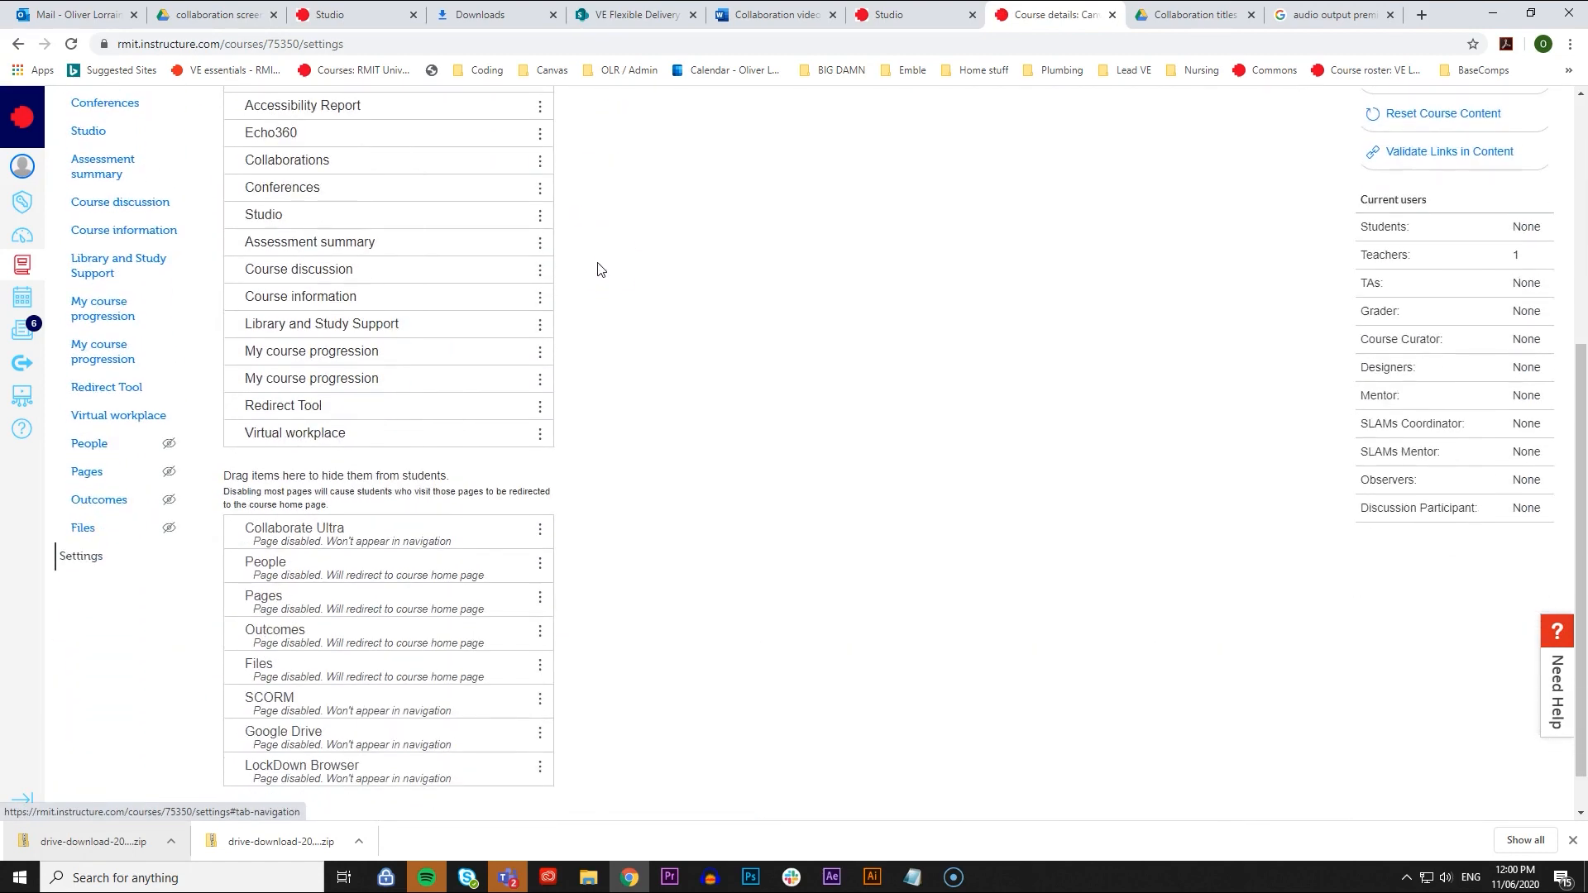
left_click(491, 533)
left_click_drag(490, 533, 486, 273)
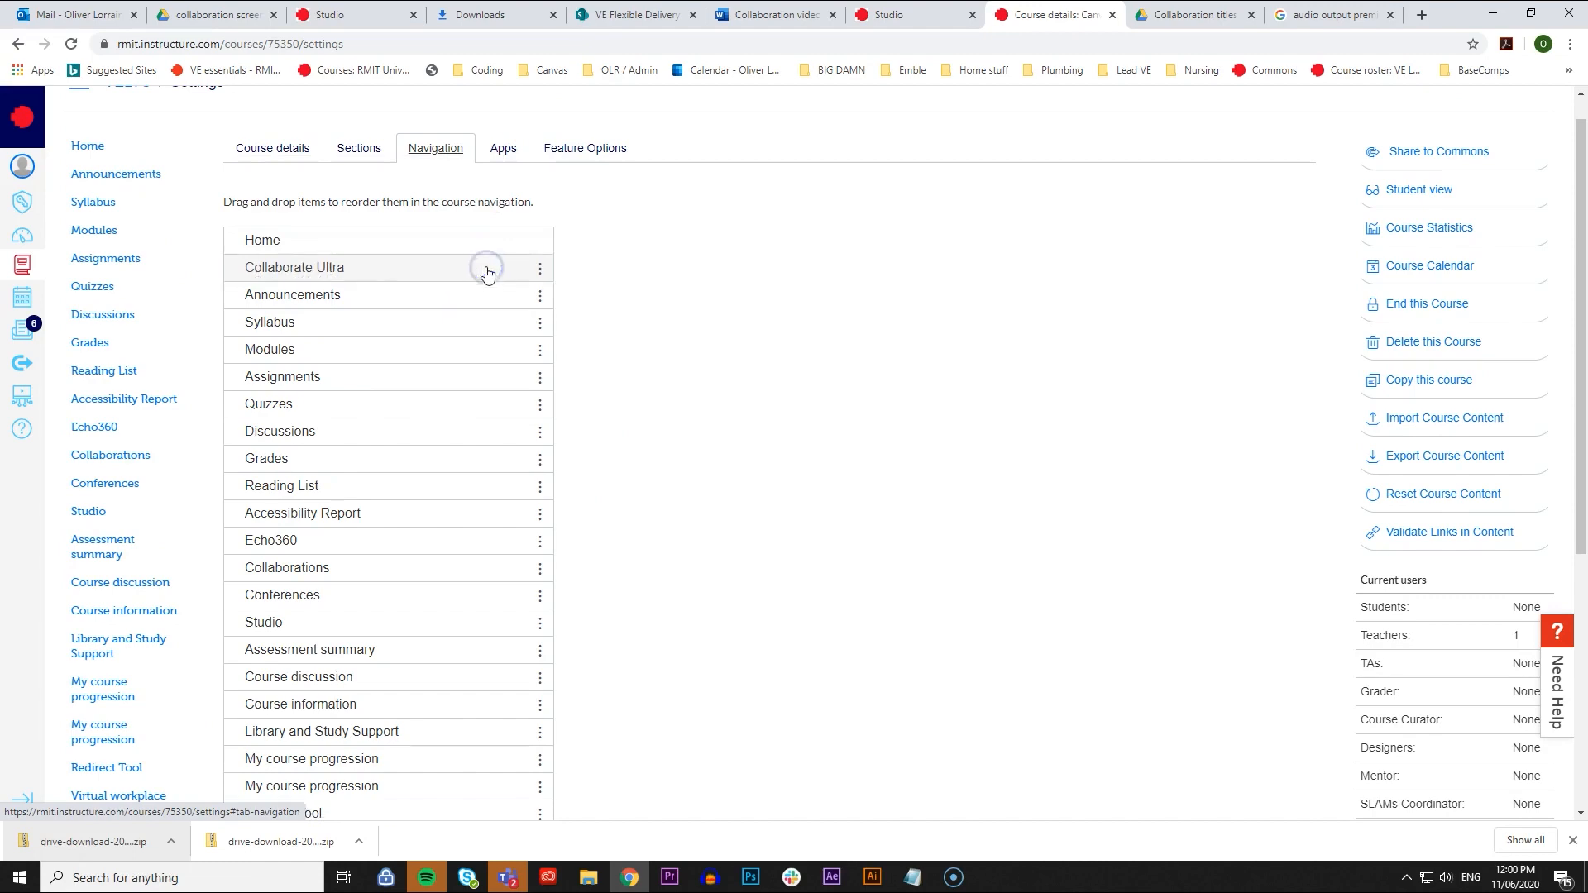
scroll(638, 236, "down", 5)
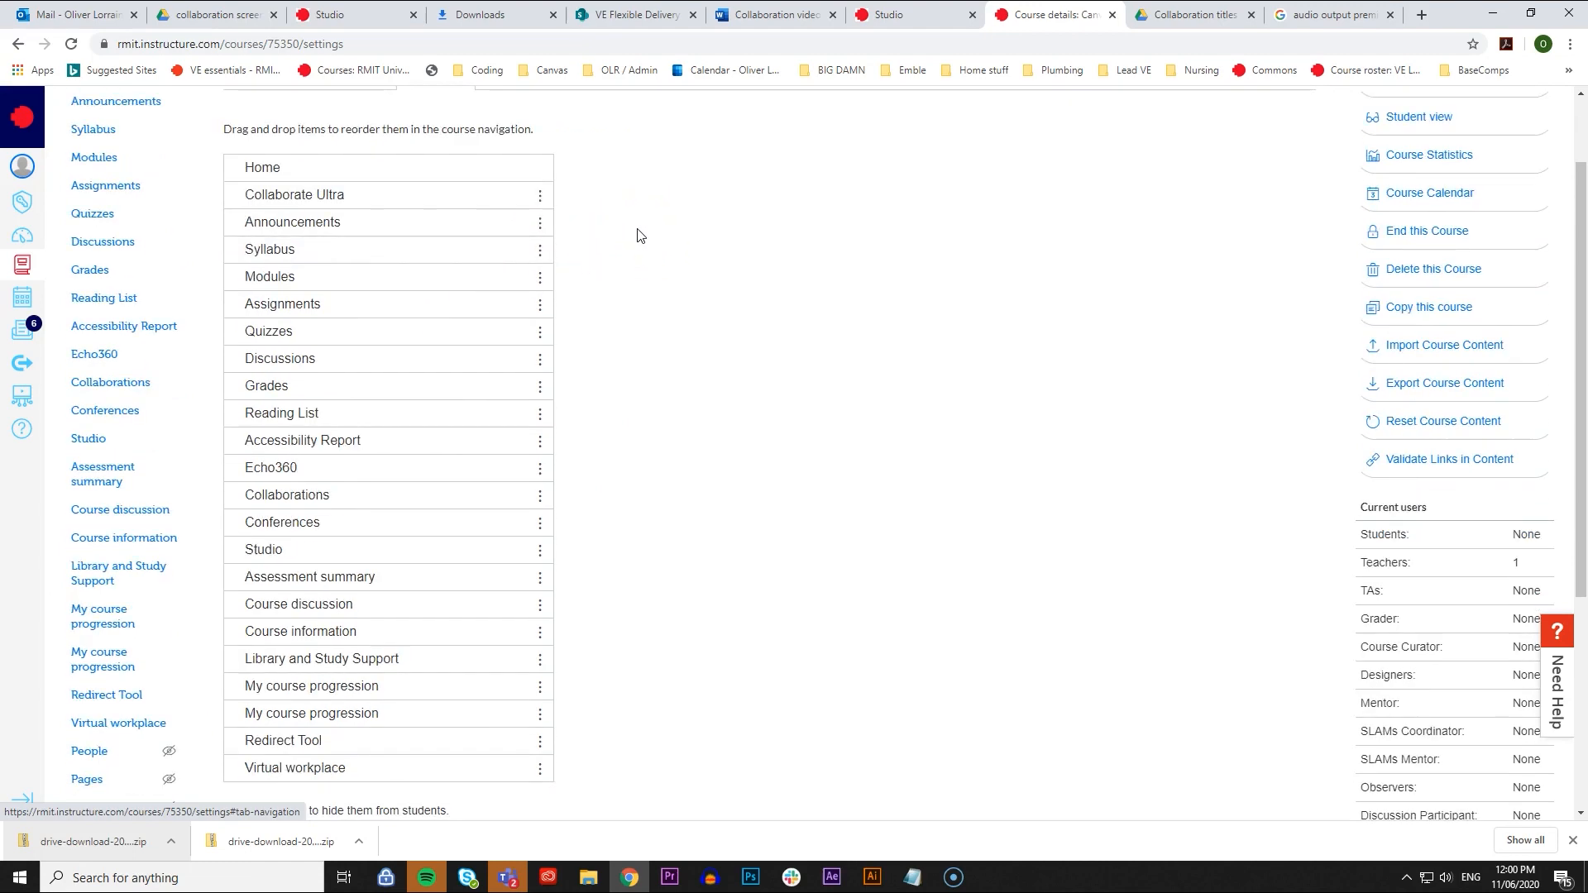
left_click(247, 768)
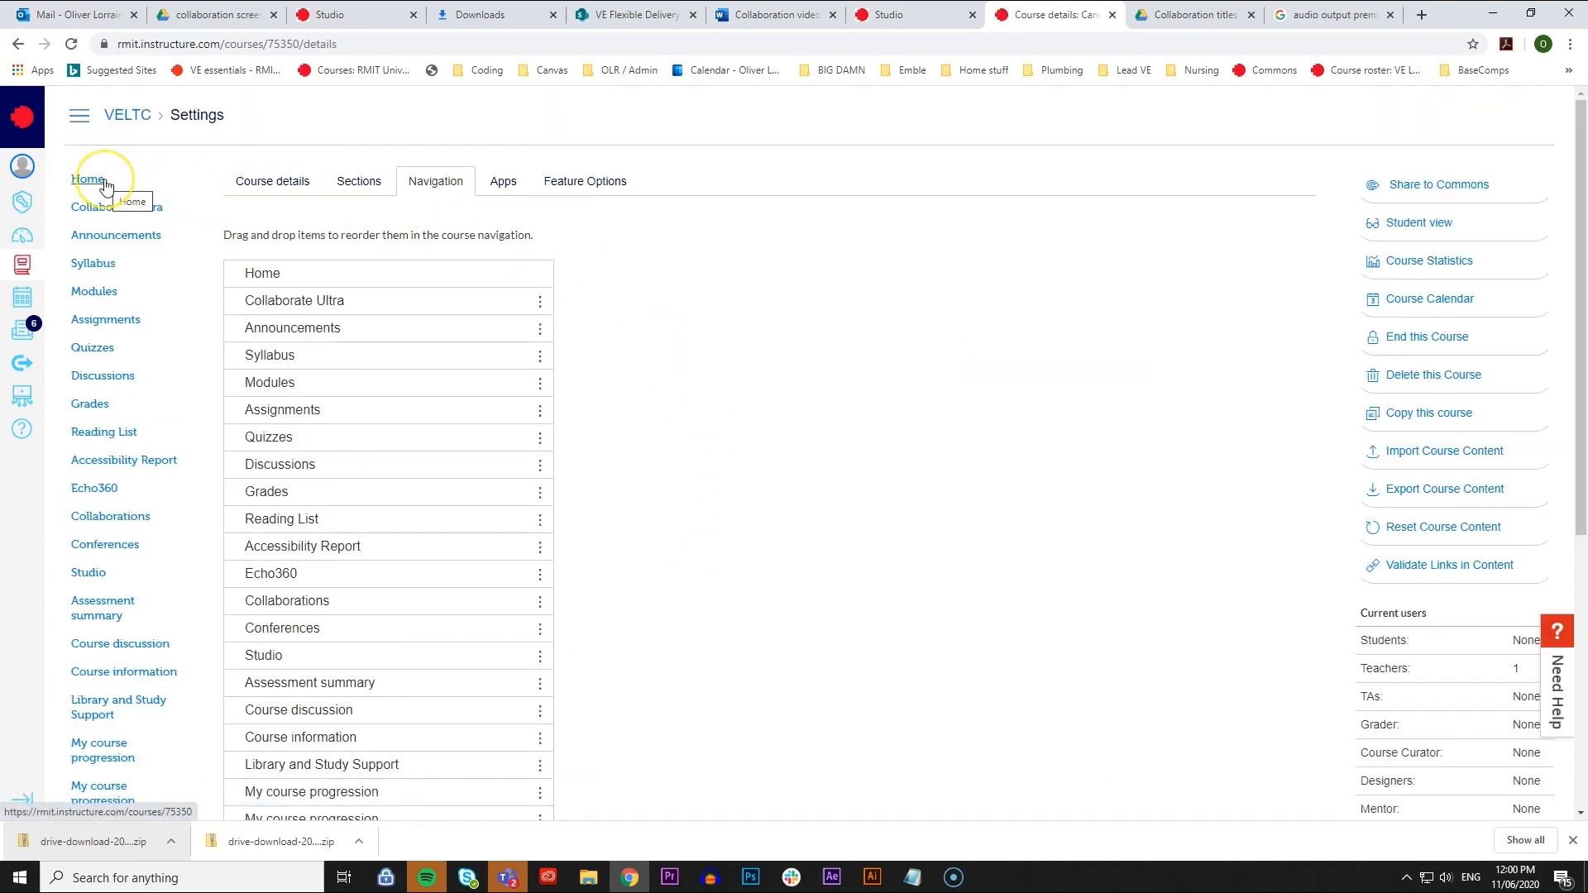
- Open Collaborate Ultra from the course home page and view the details of the Week 1 and Week 2 workshop sessions
left_click(106, 187)
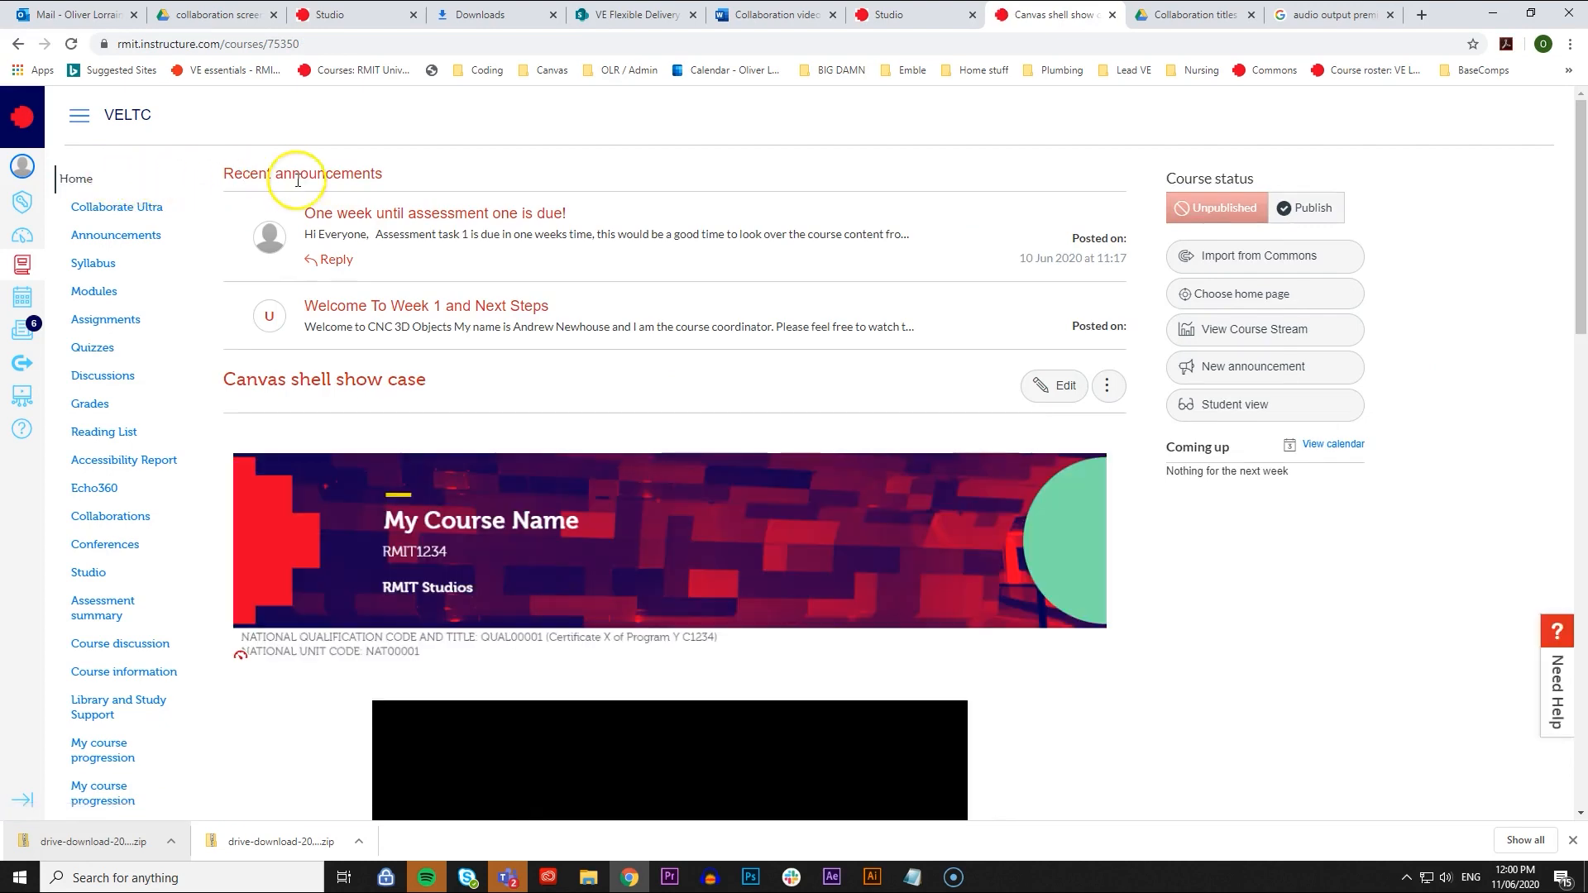
left_click(137, 212)
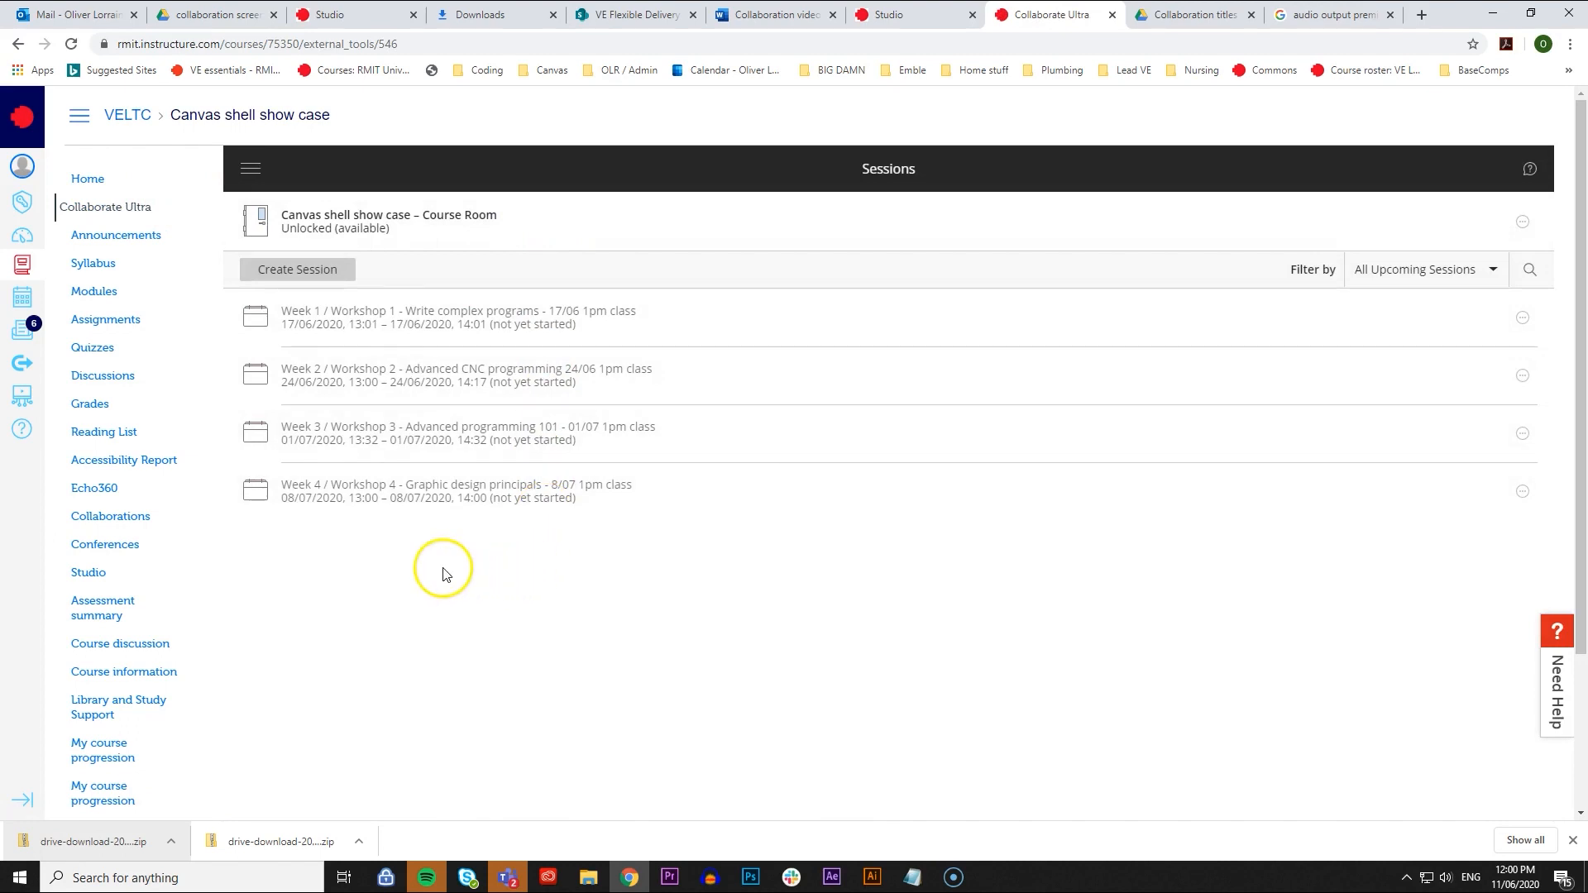
left_click(914, 323)
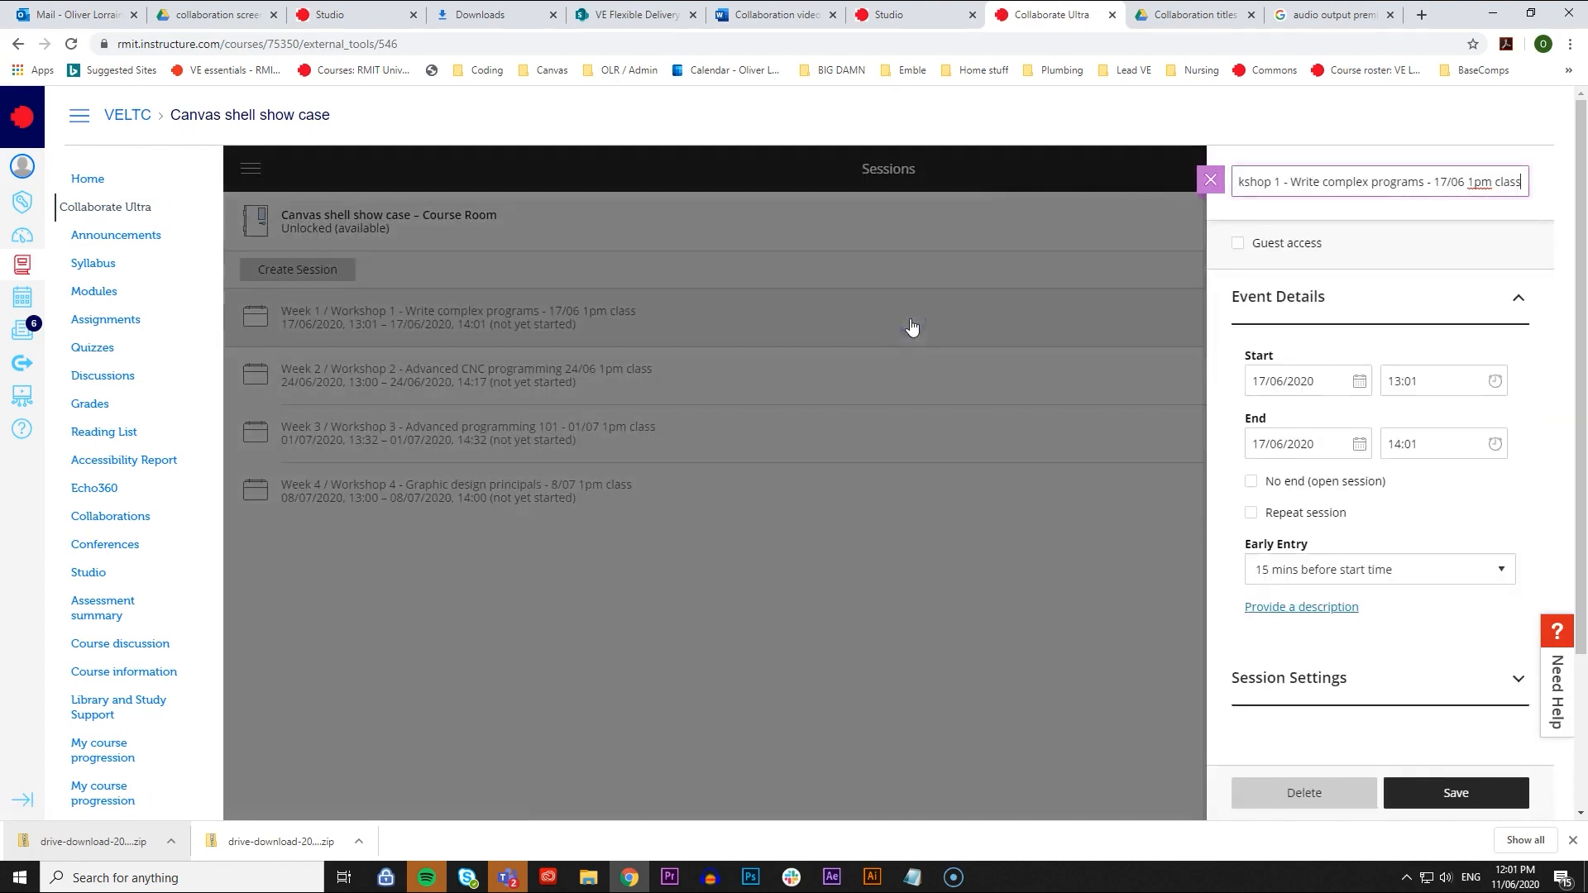
left_click(882, 420)
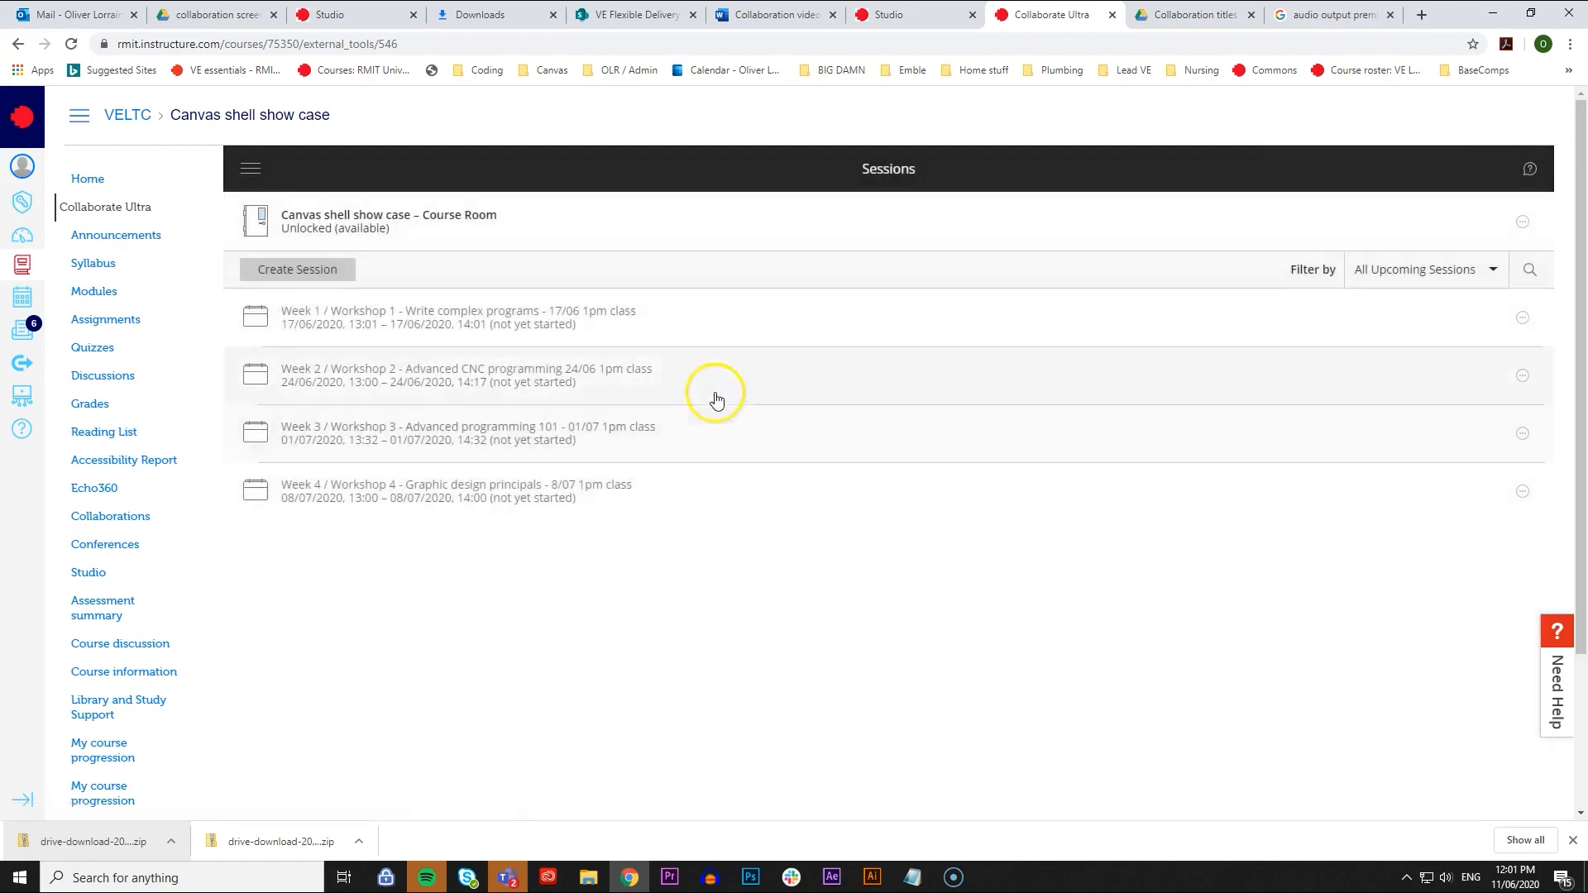
left_click(667, 385)
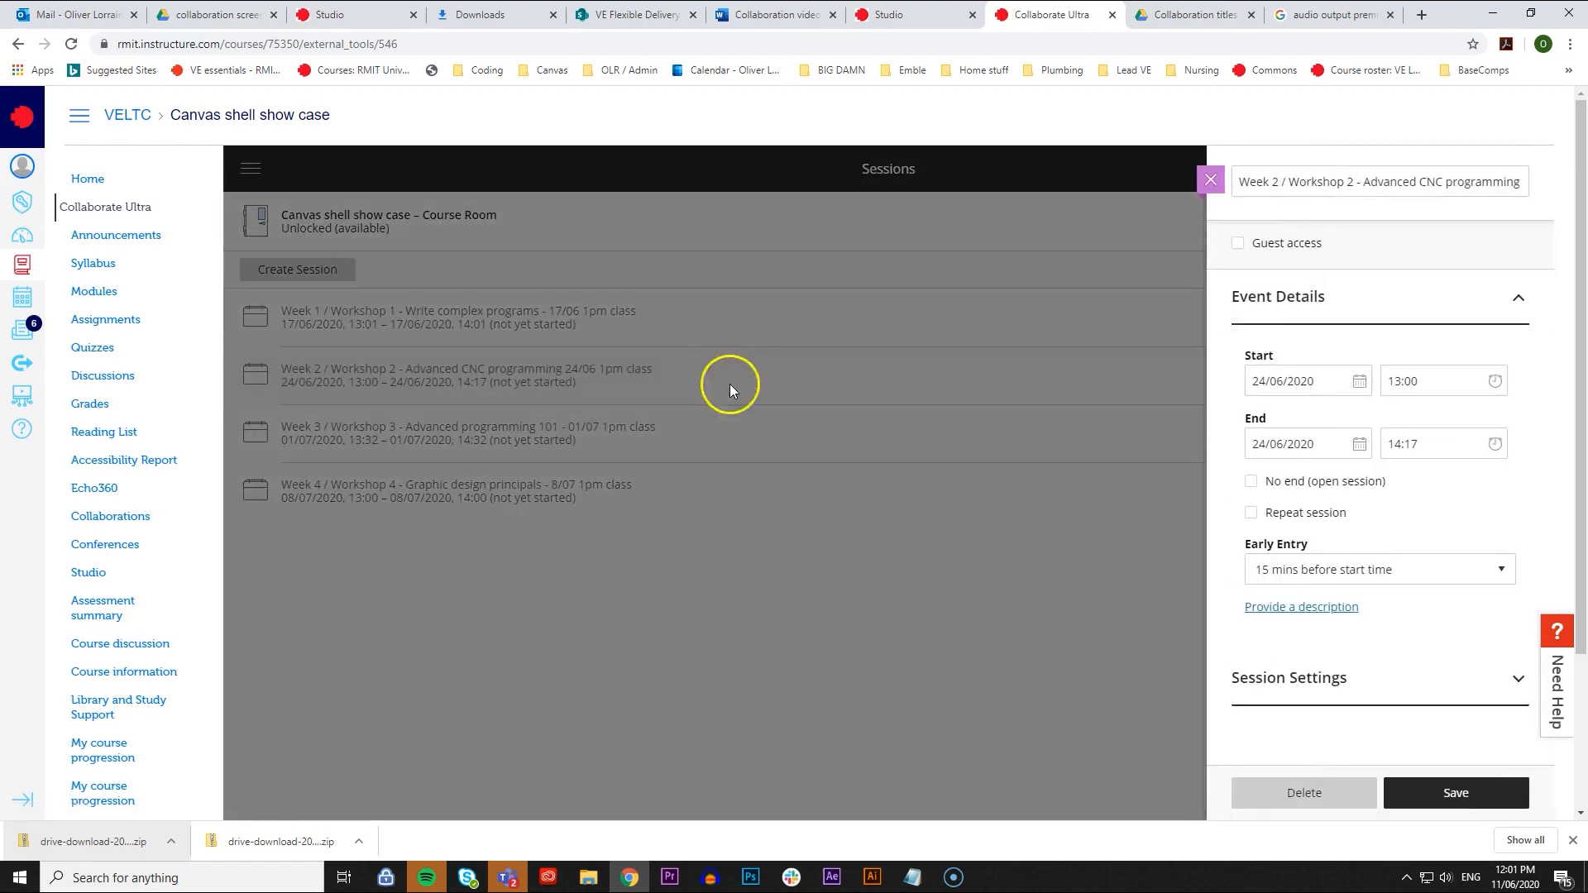
left_click(774, 546)
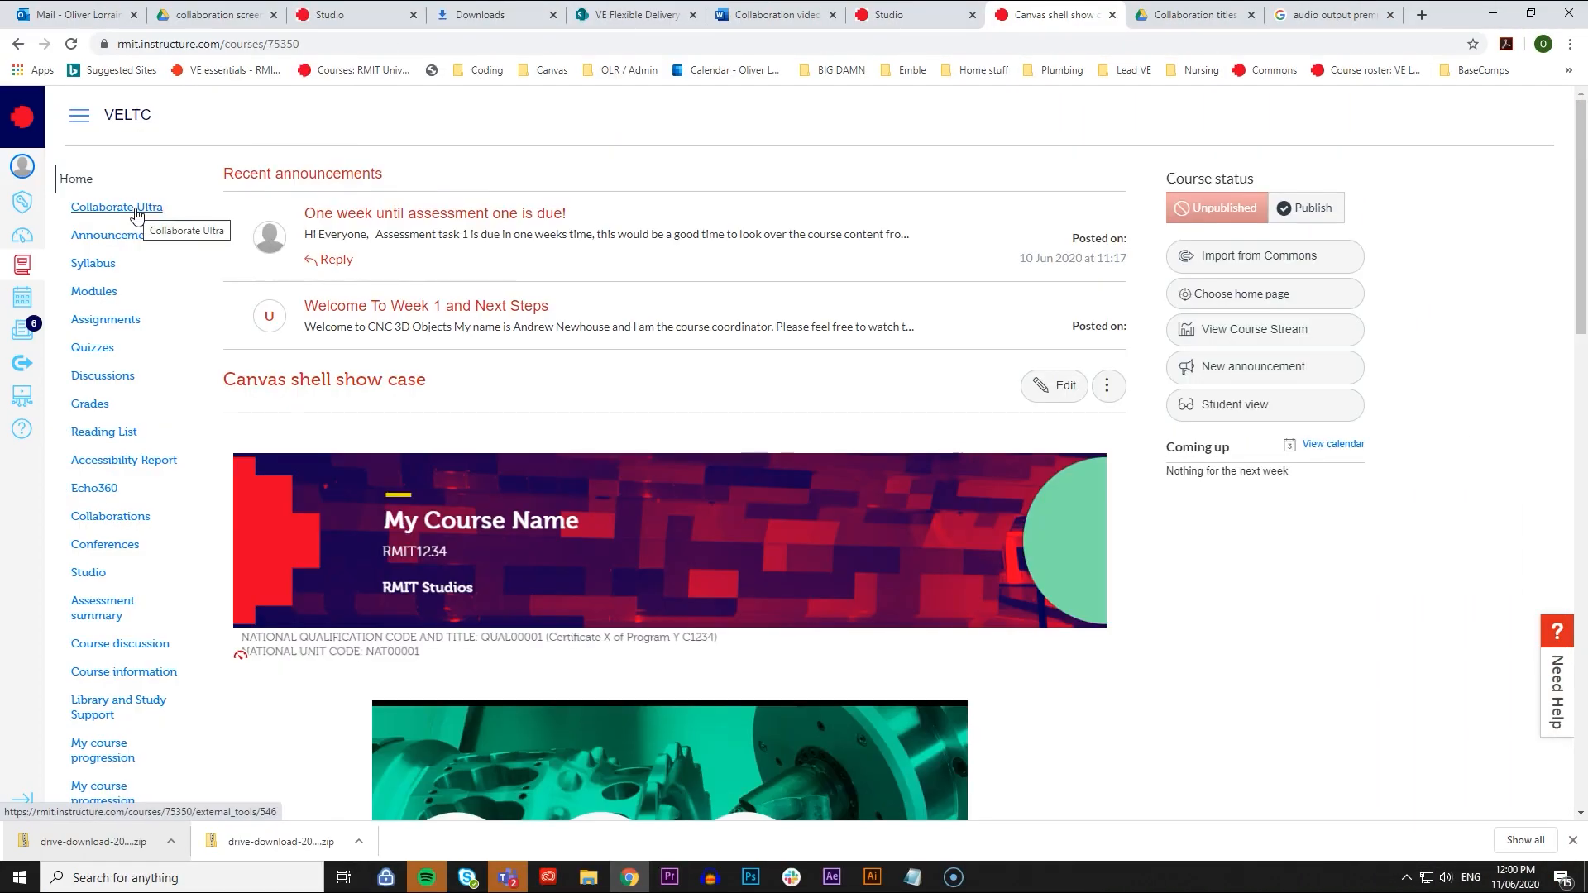
- Start creating a new session in the course's Collaborate Ultra session list
left_click(135, 211)
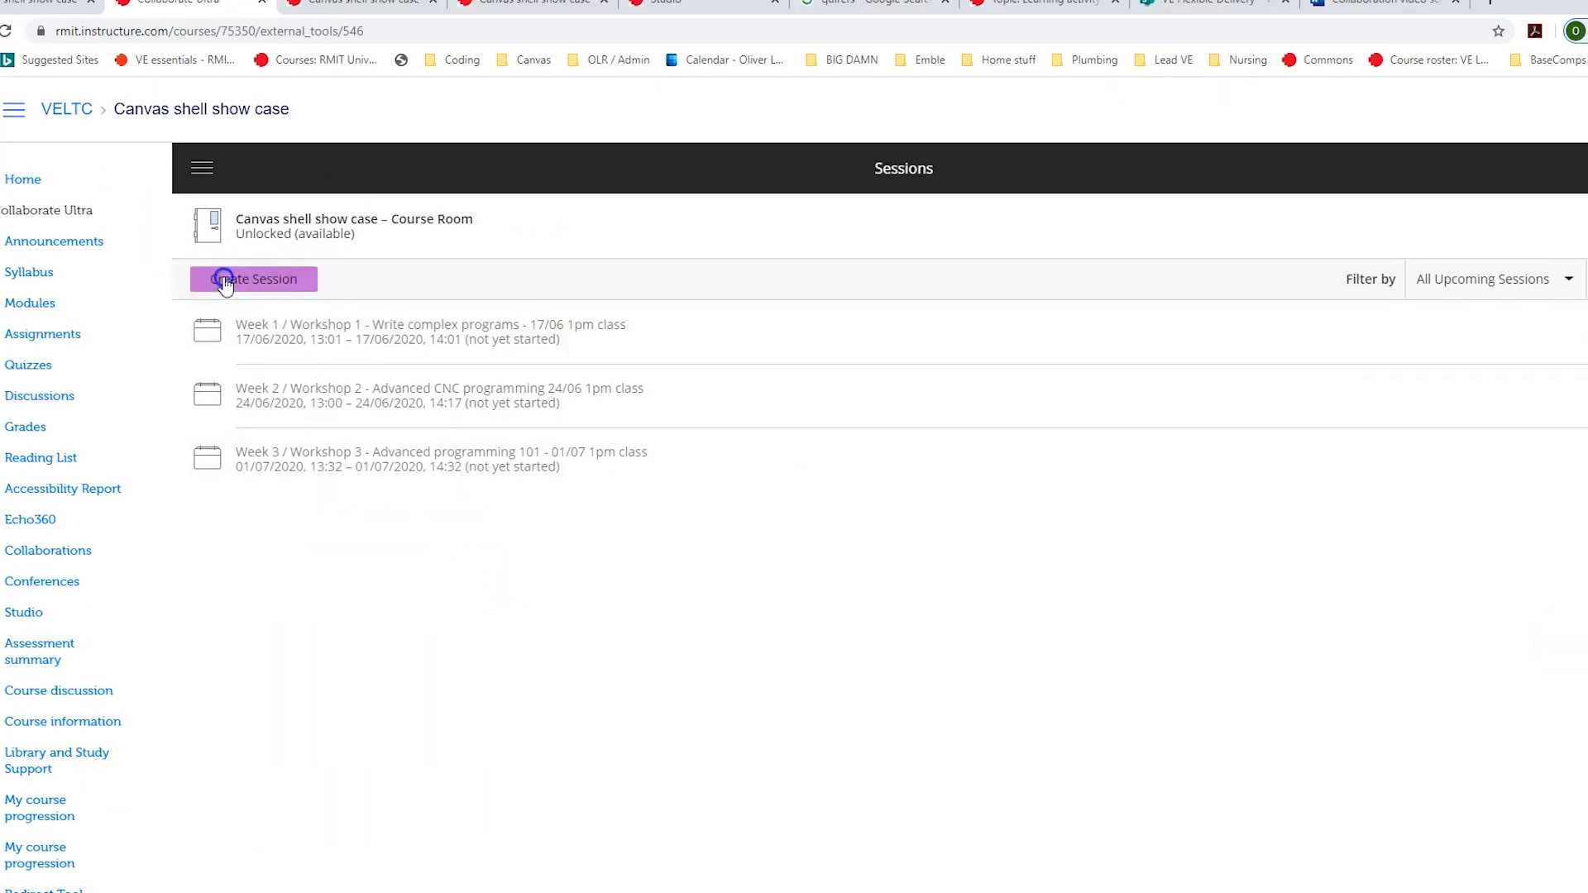
left_click(273, 270)
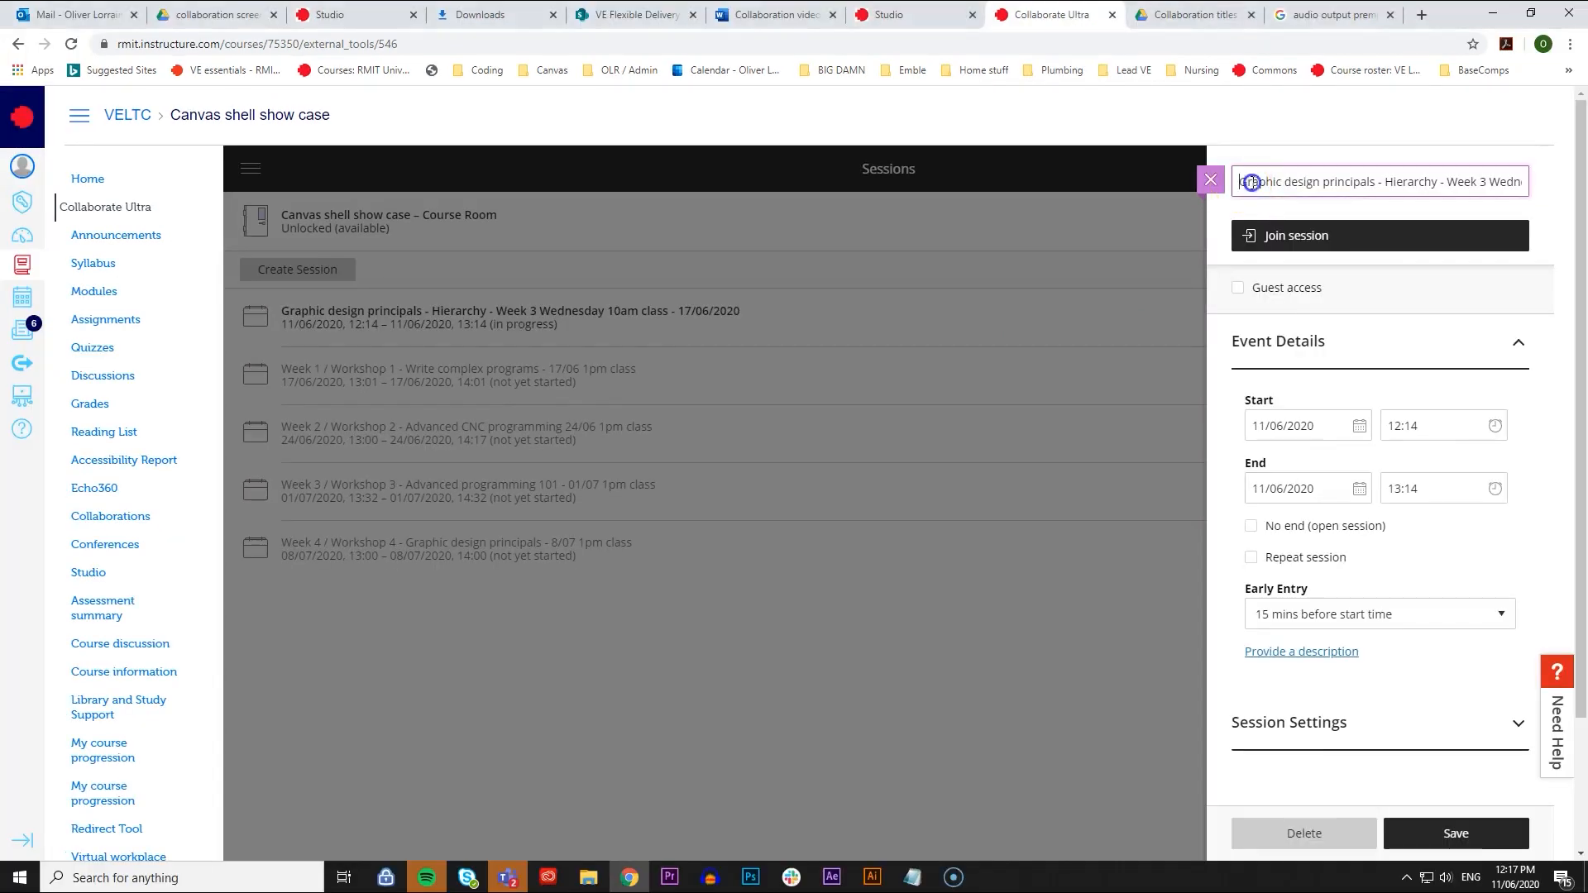
- Review the full name of the Graphic design principals - Hierarchy session, including its topic, week, class time and date
left_click_drag(1238, 182, 1321, 182)
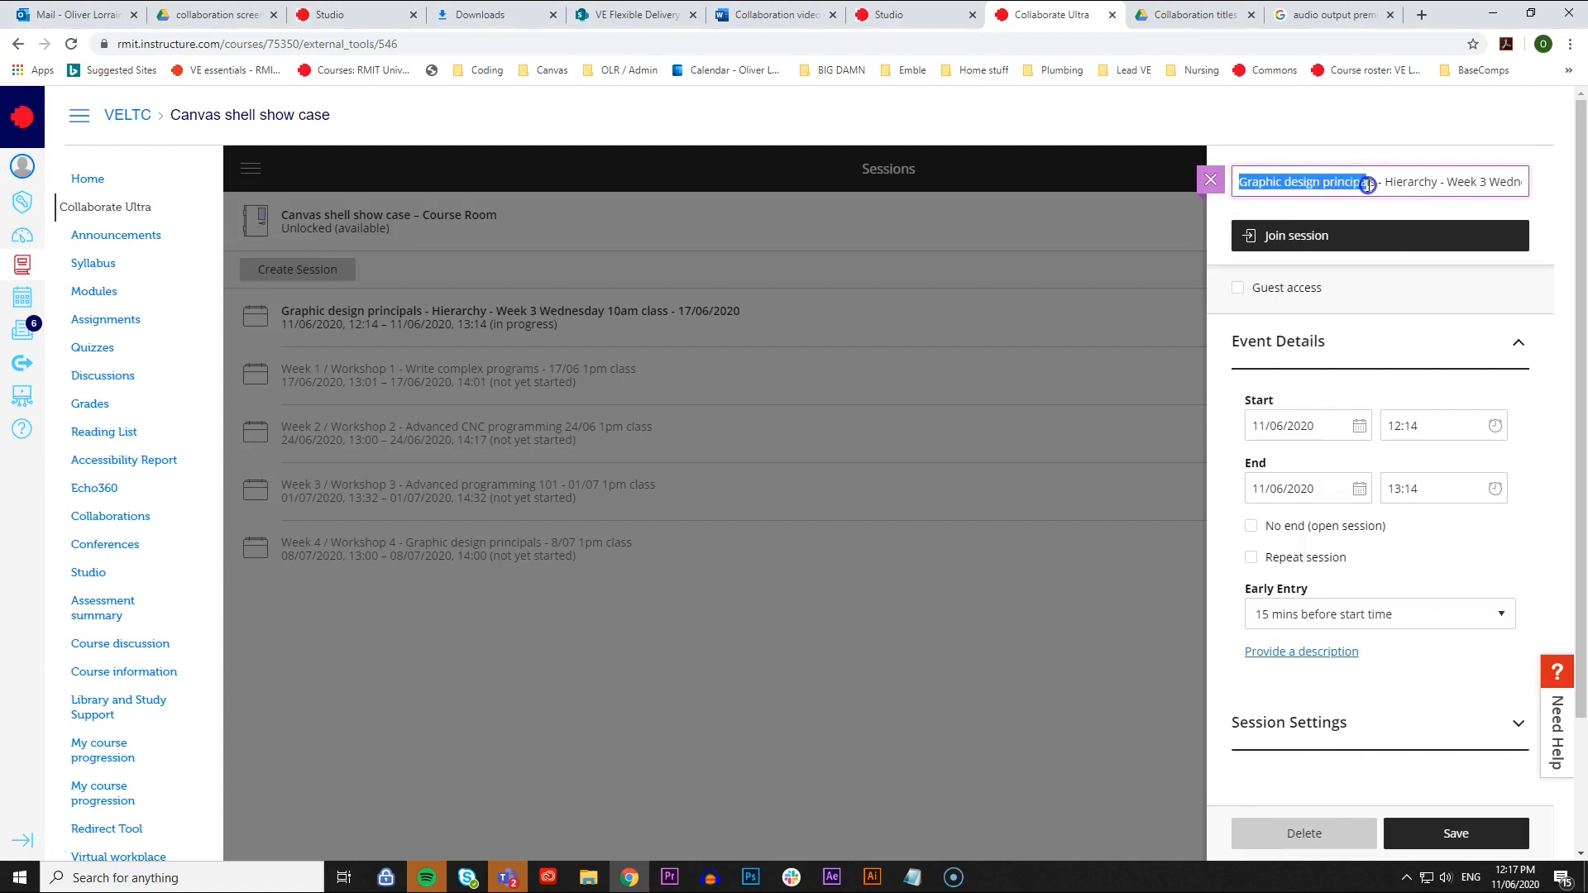
double_click(1412, 182)
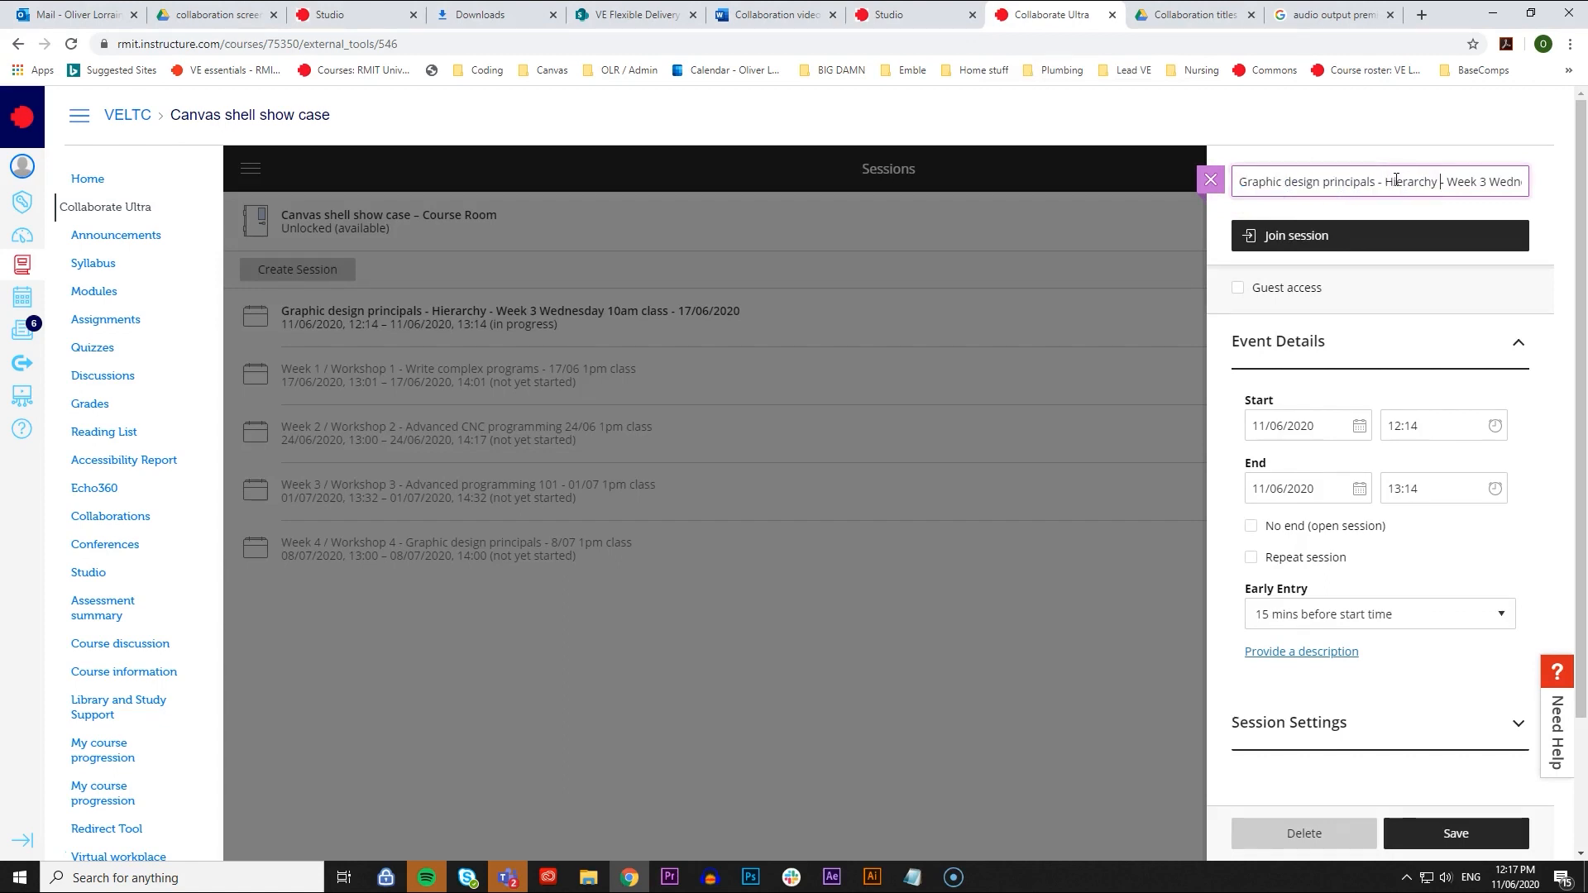
key("Right")
key("Right")
key("Right")
key("Right")
key("Right")
key("Right")
key("Right")
key("Right")
key("Right")
key("Right")
key("Right")
key("Right")
key("Right")
key("Right")
key("Right")
key("Right")
key("Right")
key("Right")
key("Right")
key("Right")
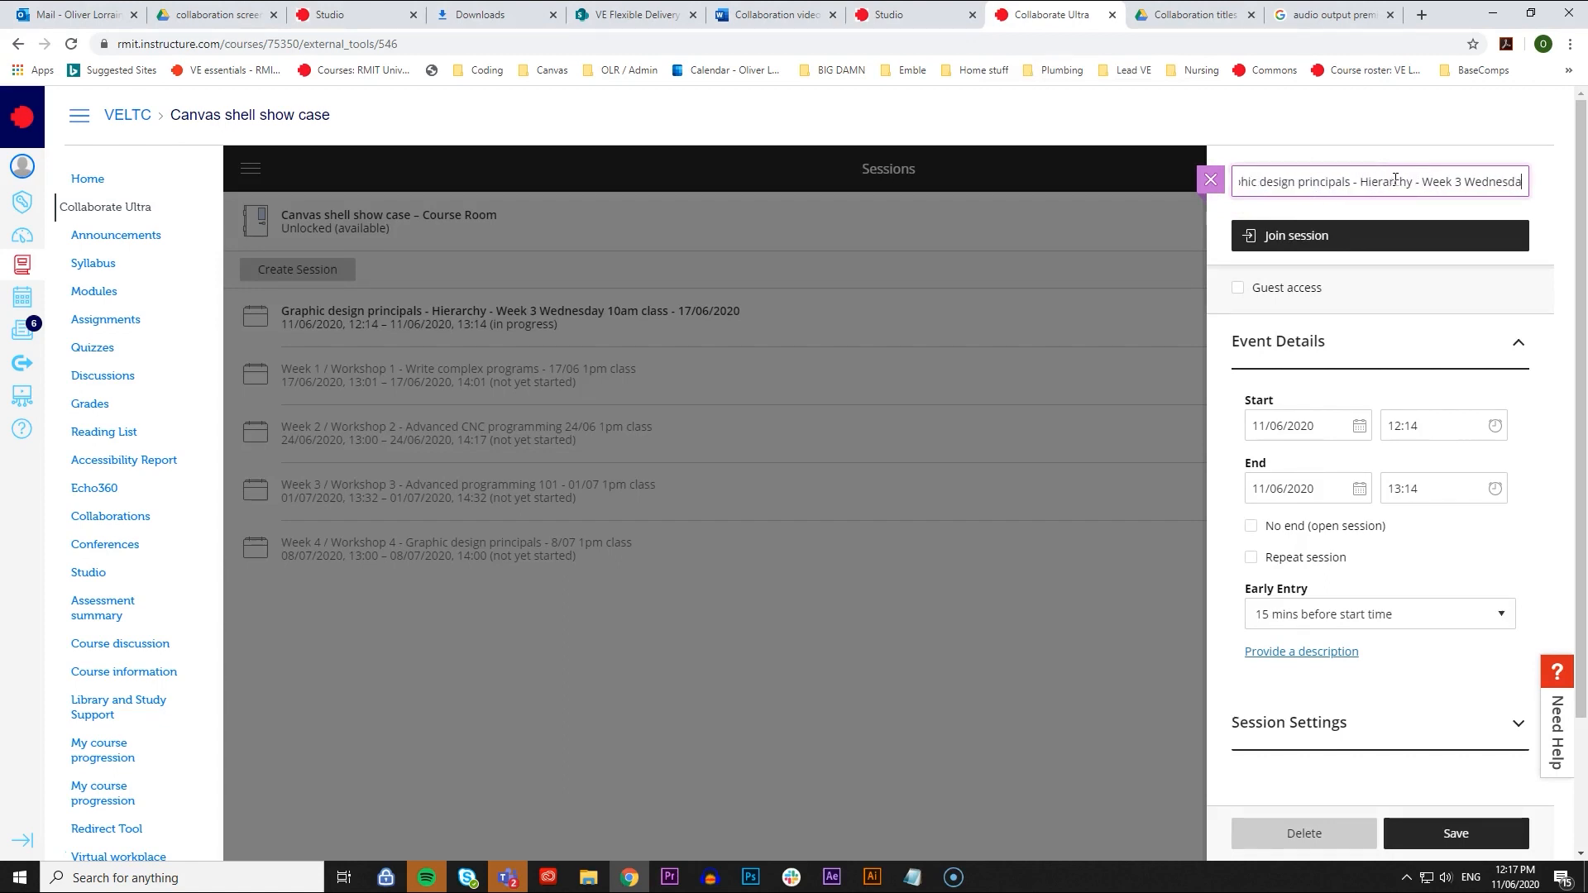
key("Right")
key("Right")
key("Right")
key("Right")
key("Right")
key("Right")
key("Right")
key("Right")
key("Right")
key("Right")
key("Right")
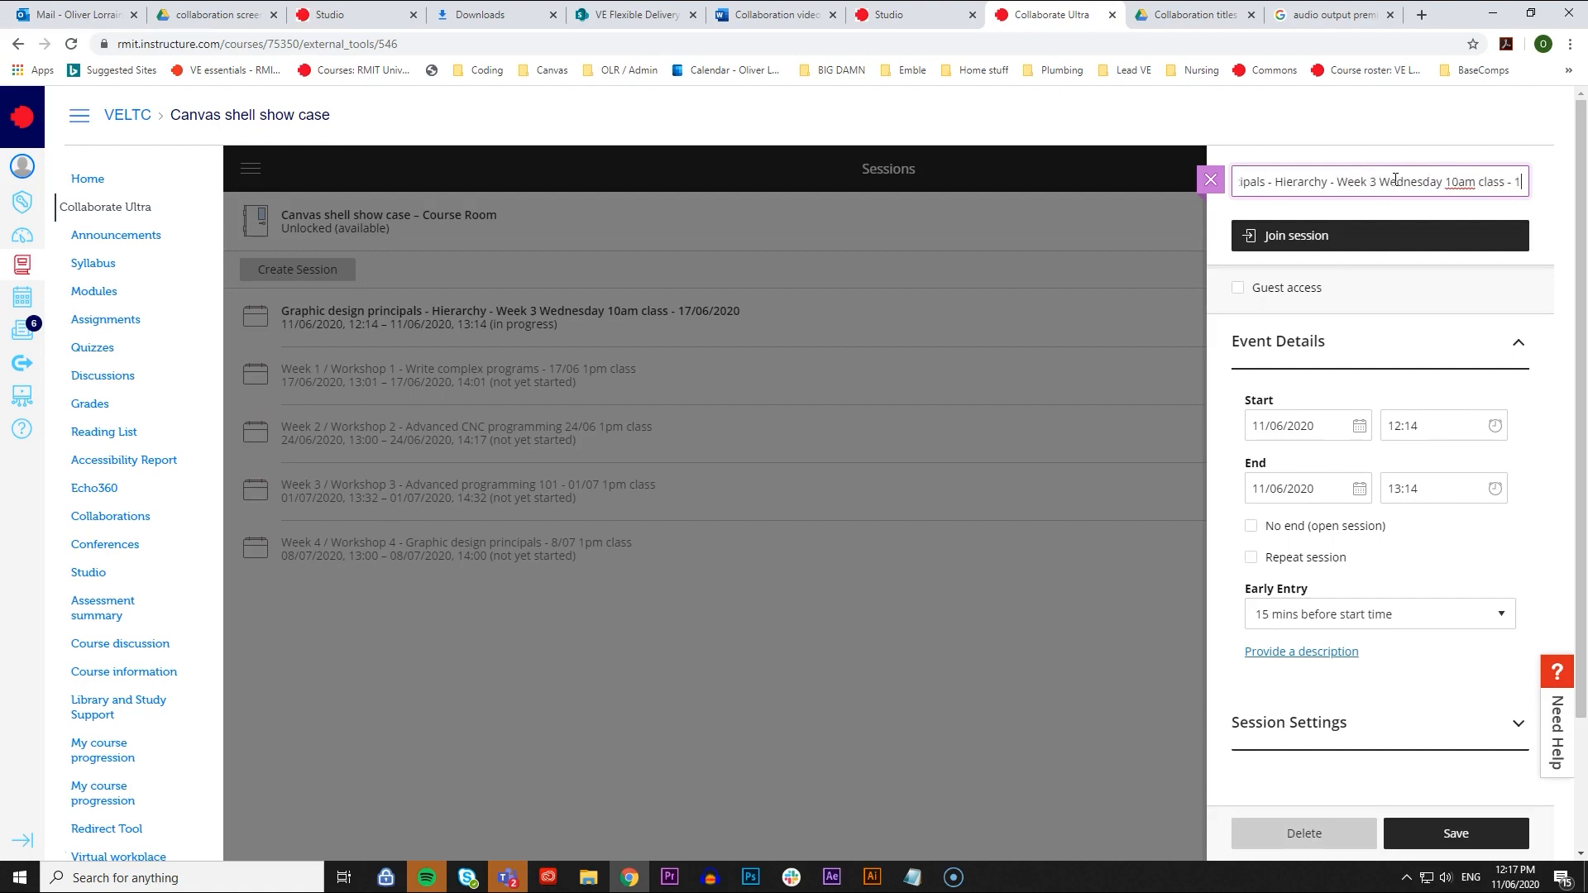
key("Right")
key("Right")
key("Right")
key("Right")
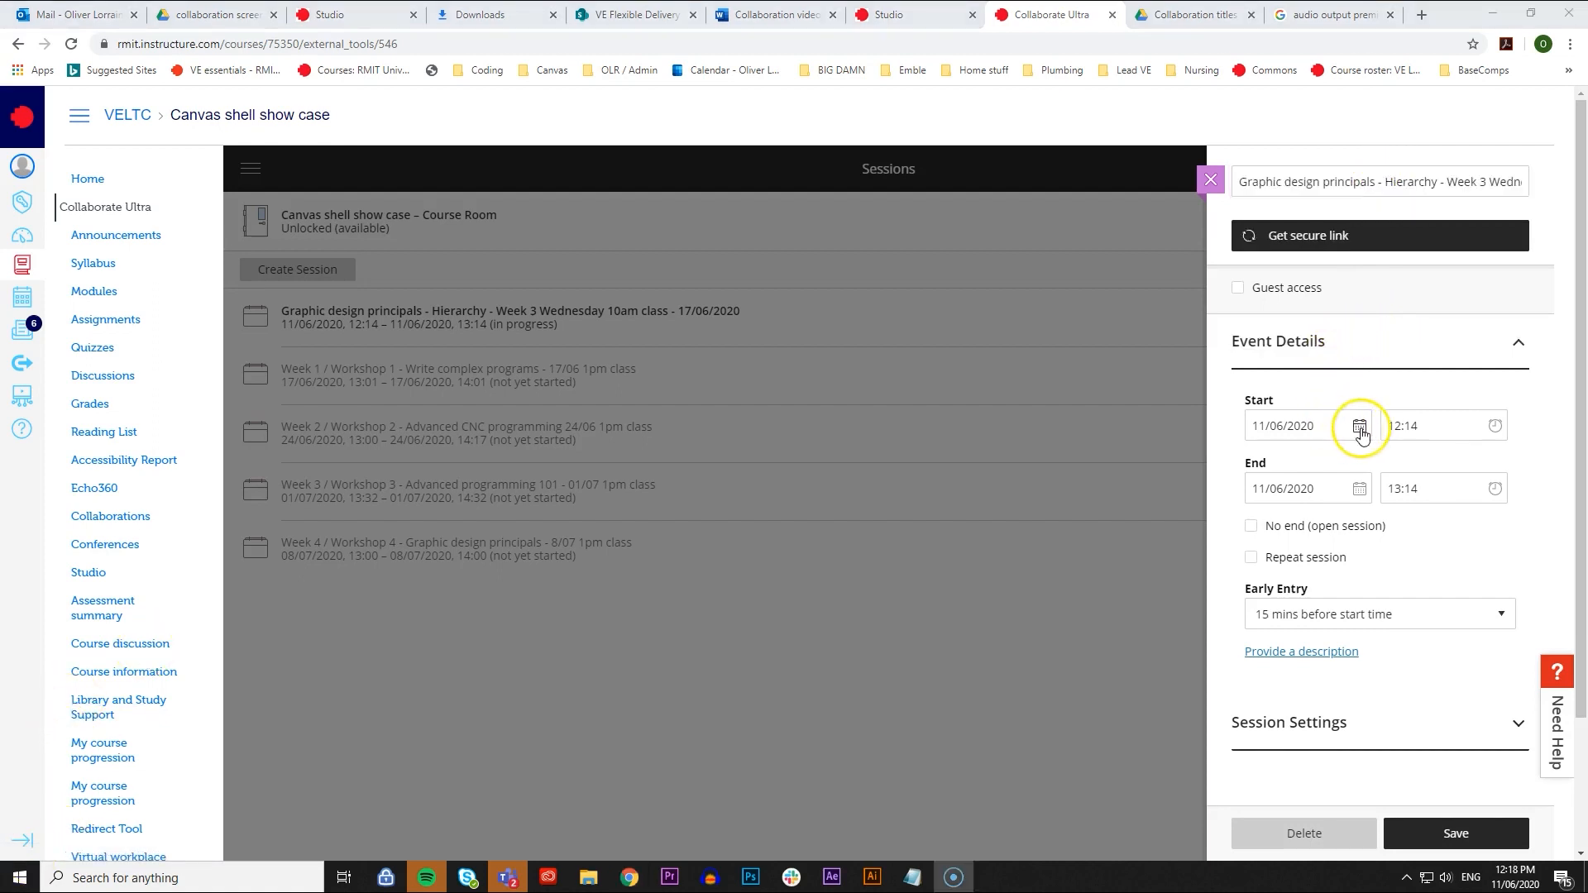
- Set the Graphic design principals session to start on 17/06/2020 at 10:00
left_click(1400, 426)
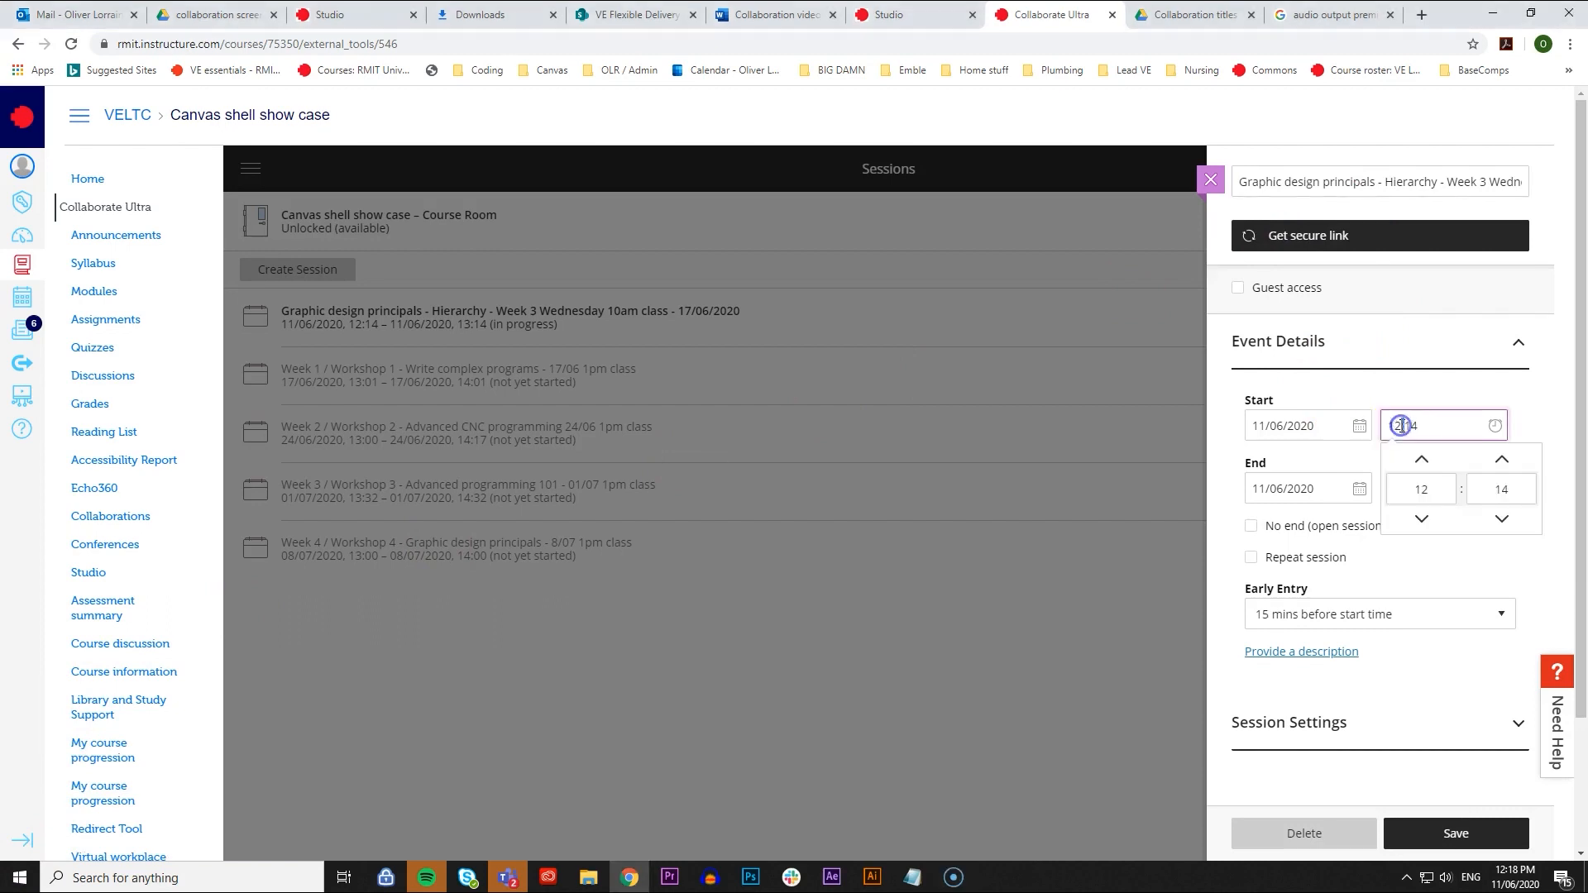
type("10")
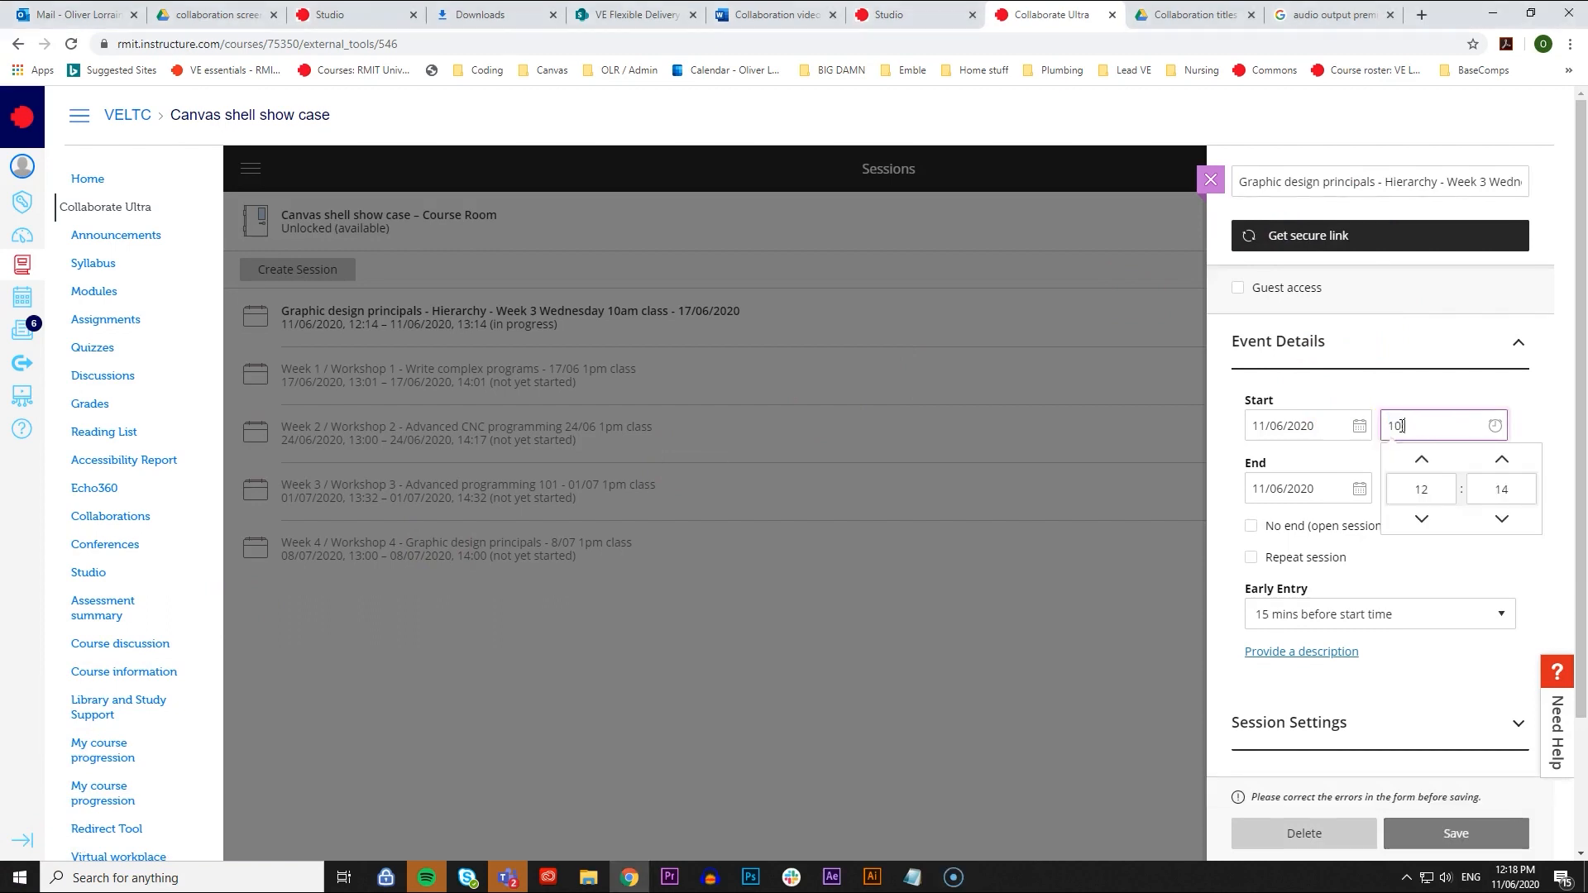
type(":00")
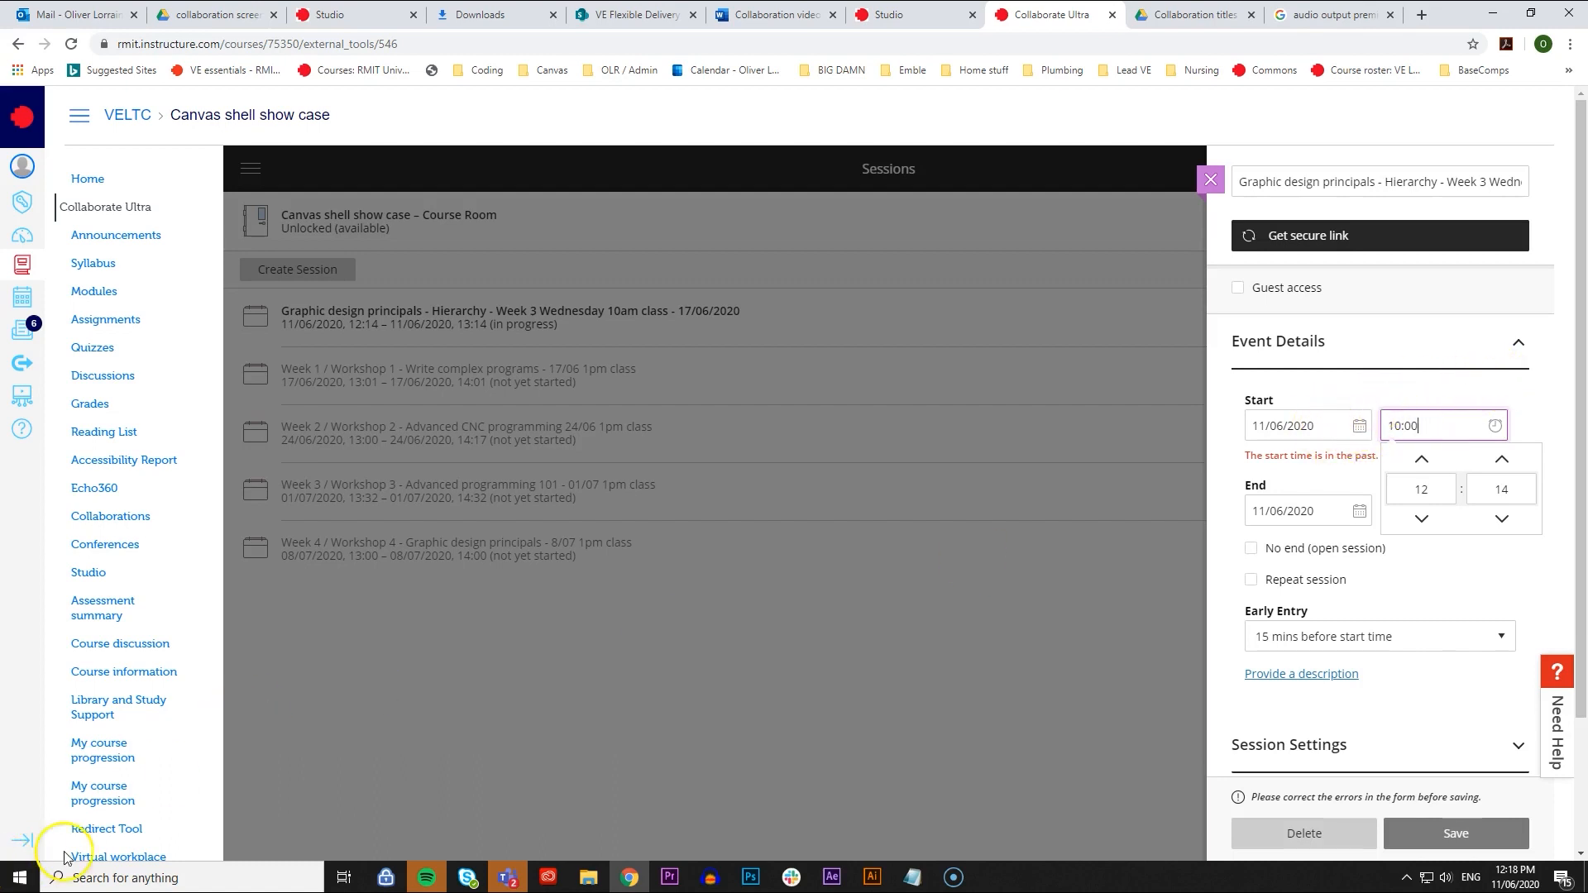
left_click(1359, 425)
left_click(1359, 427)
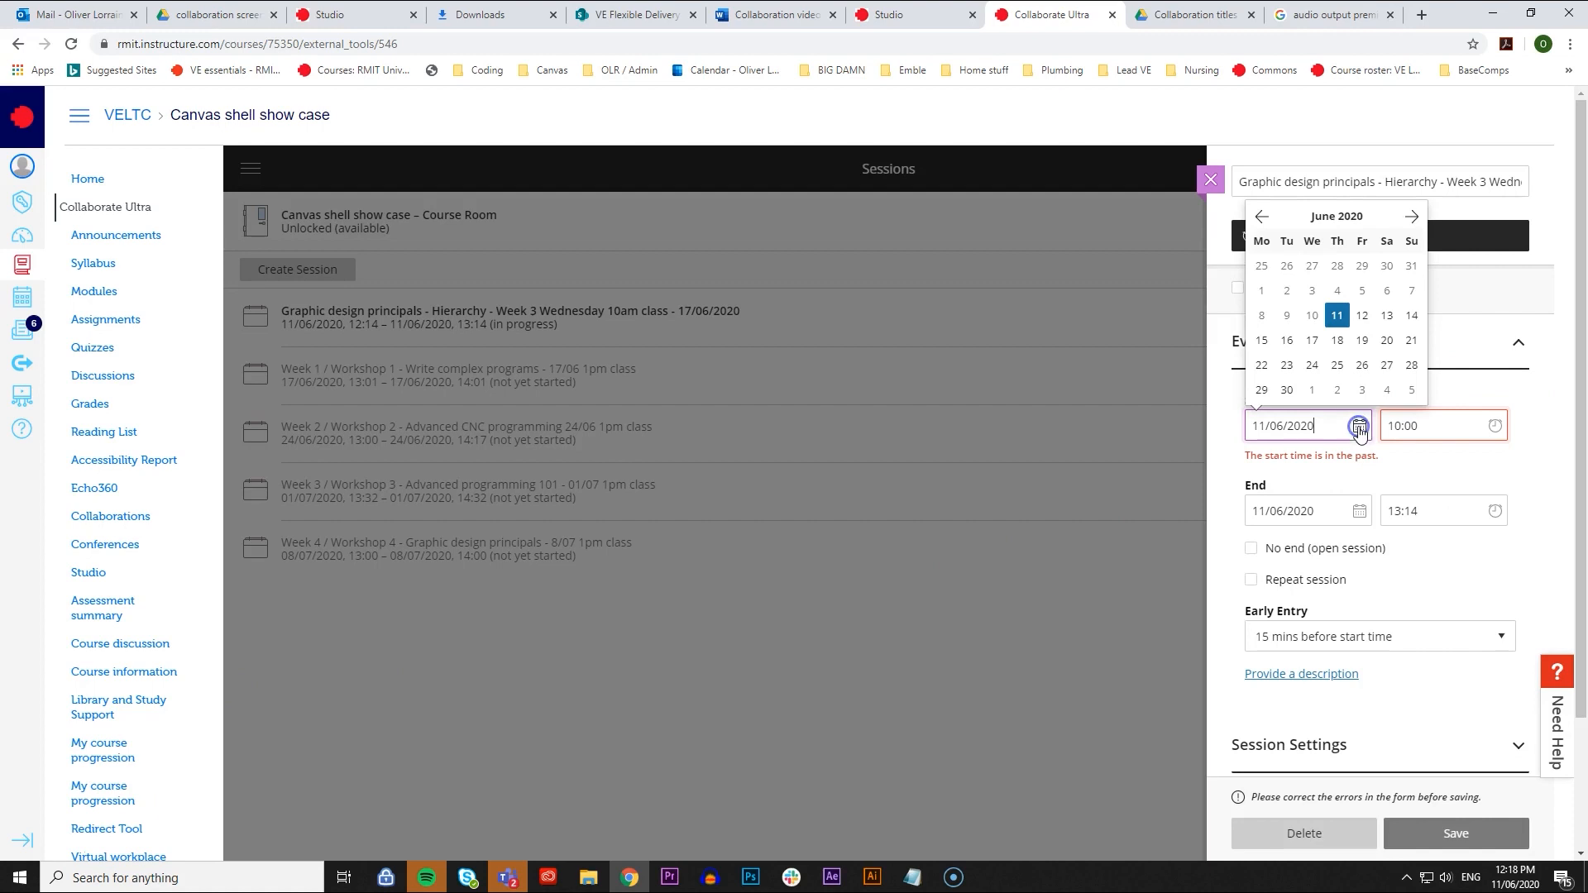
left_click(1312, 340)
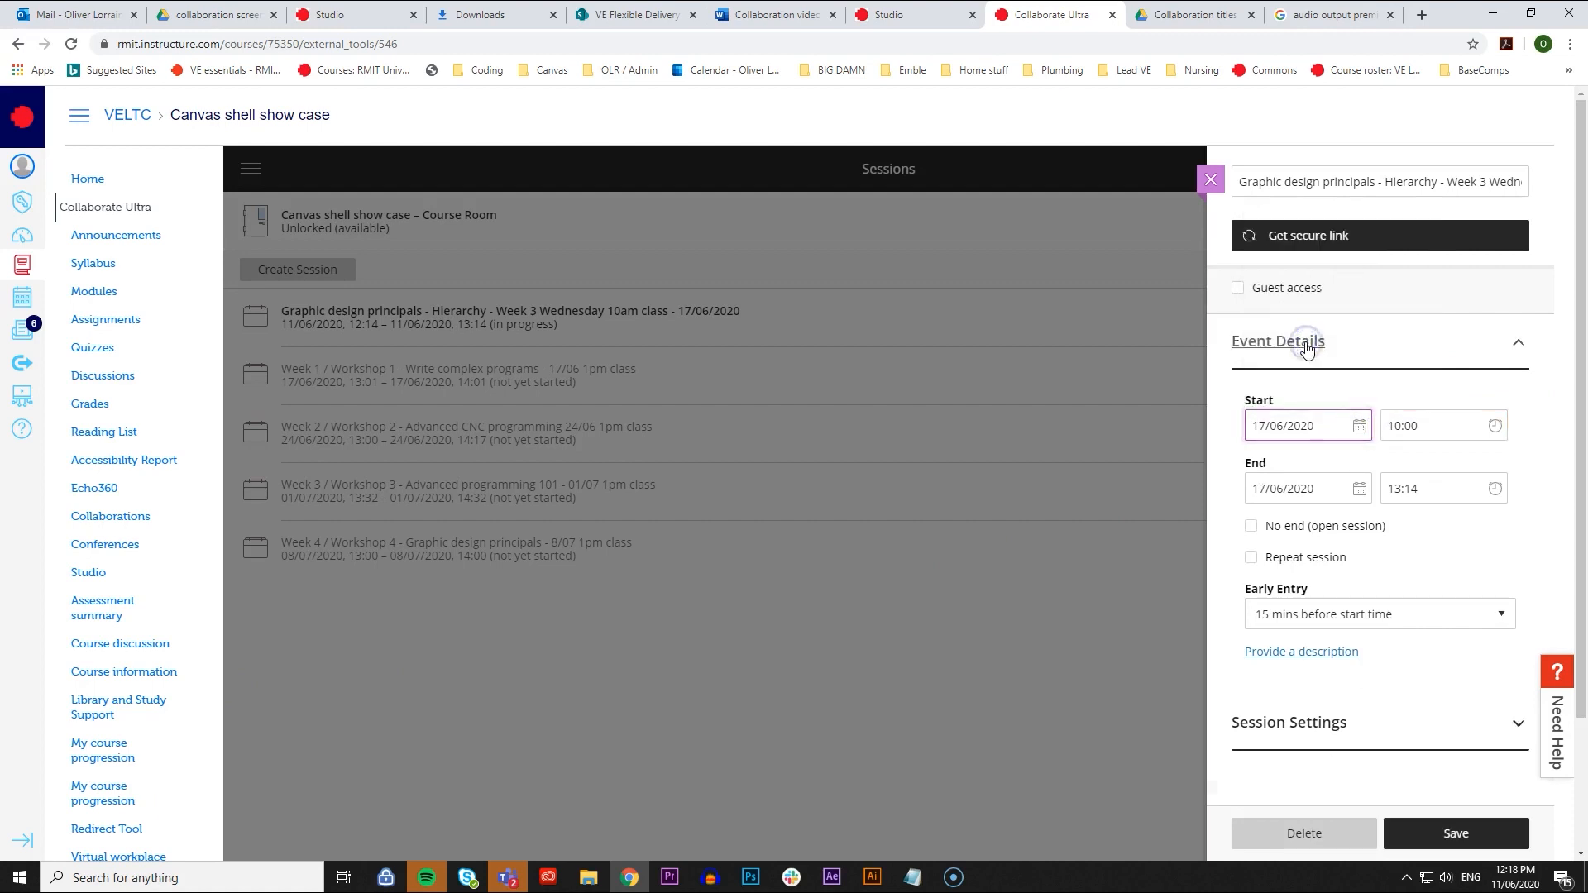
- Set the end time of the Graphic design principals session to 13:00
left_click(1391, 482)
left_click(1424, 444)
left_click(1410, 445)
type("00")
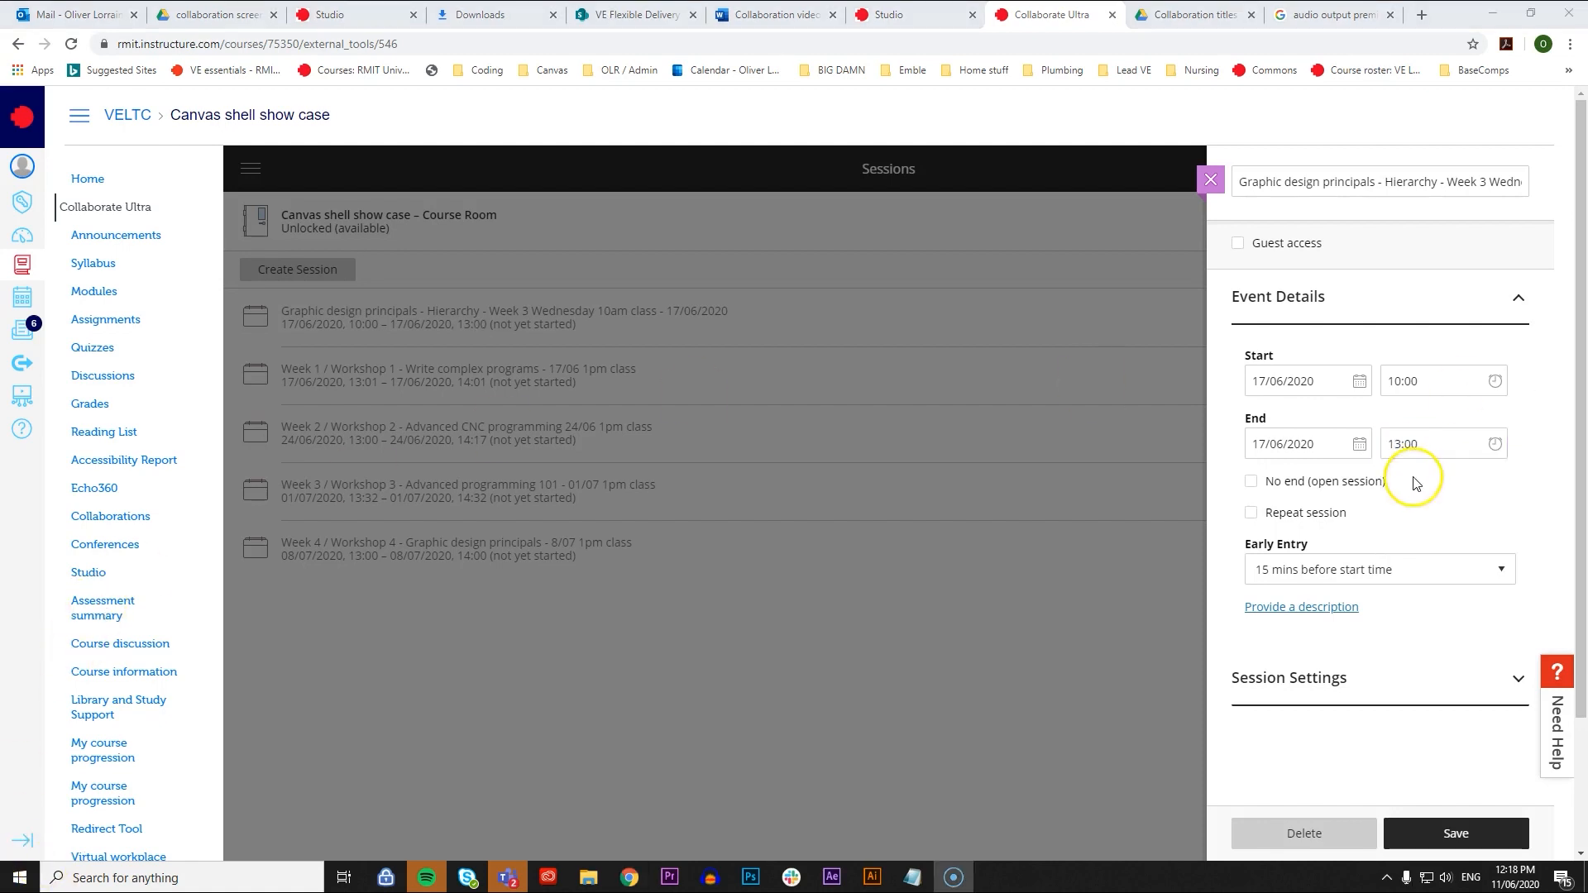
- Allow recording downloads in the settings of the Graphic design principals - Hierarchy session and save the session
left_click(1318, 682)
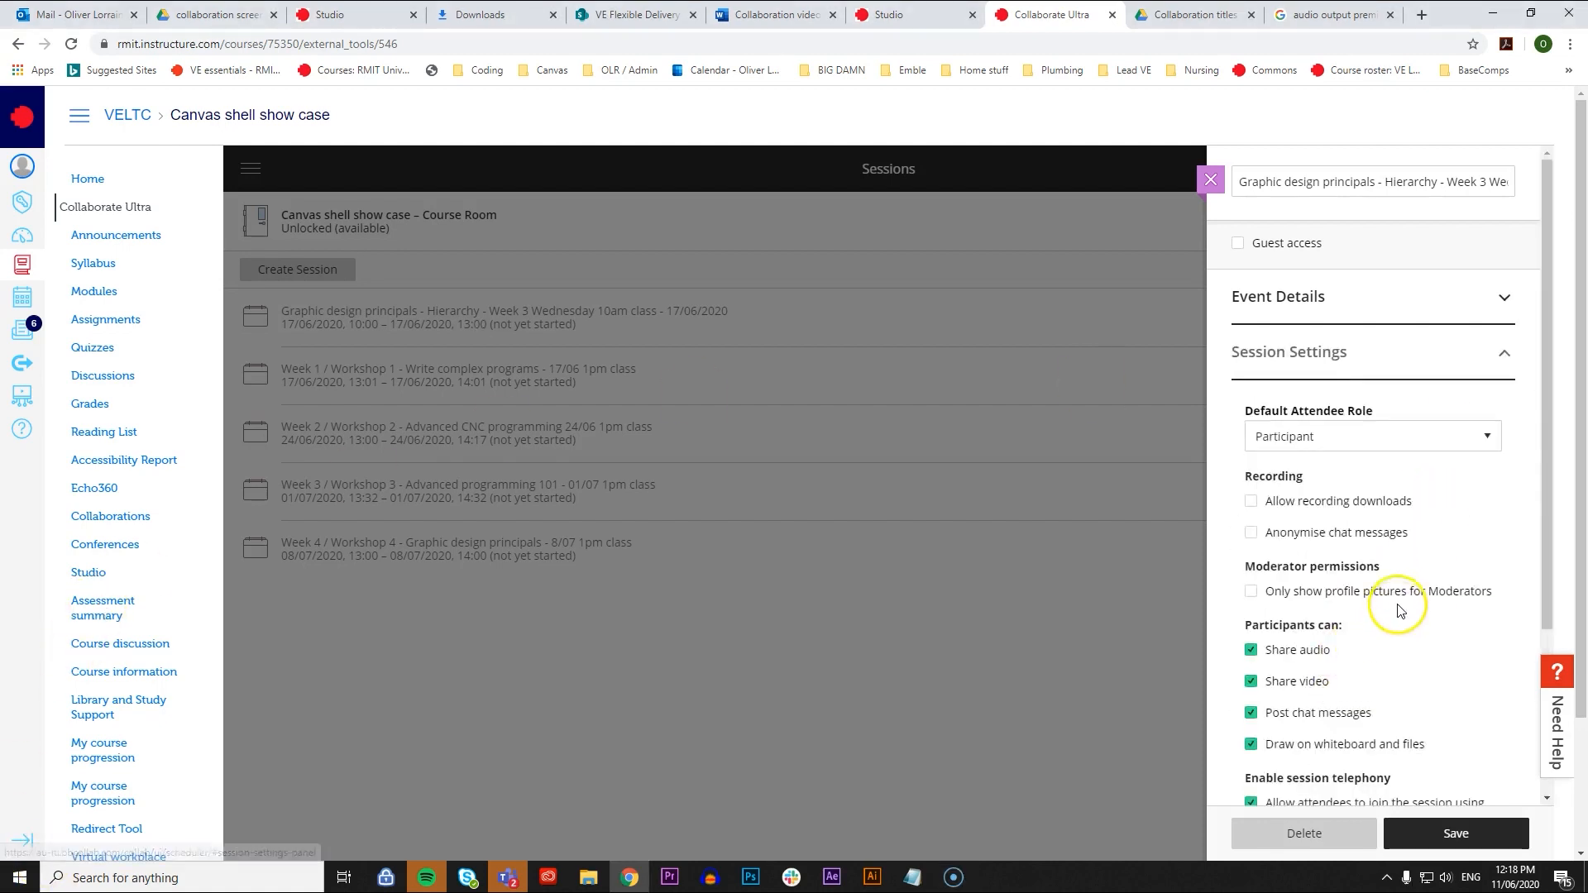
left_click(1313, 512)
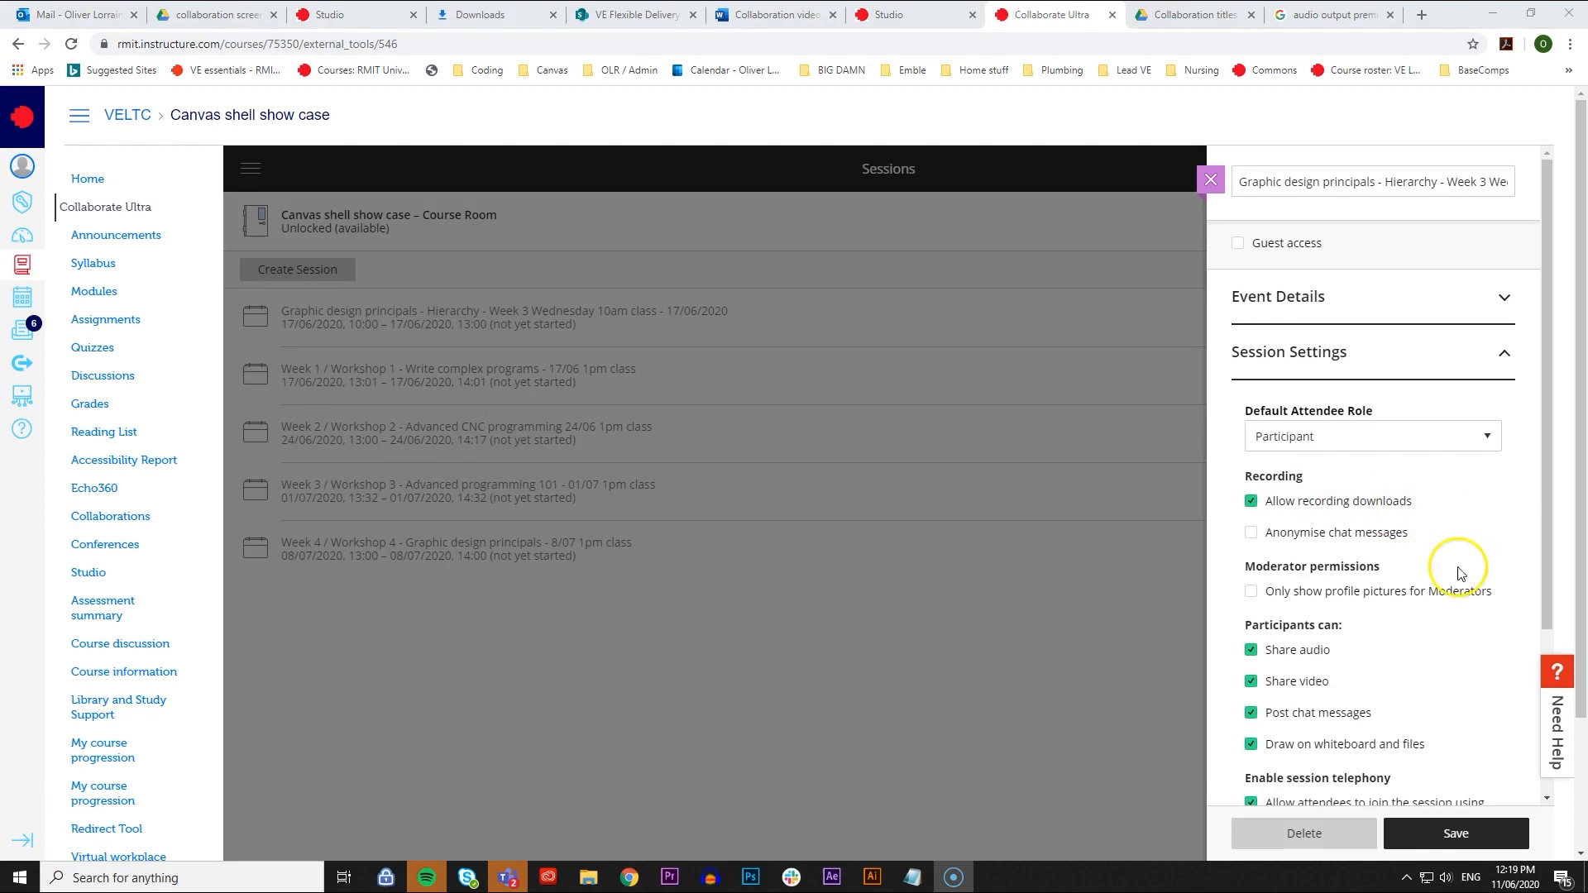
scroll(1487, 680, "down", 1)
scroll(1487, 680, "down", 3)
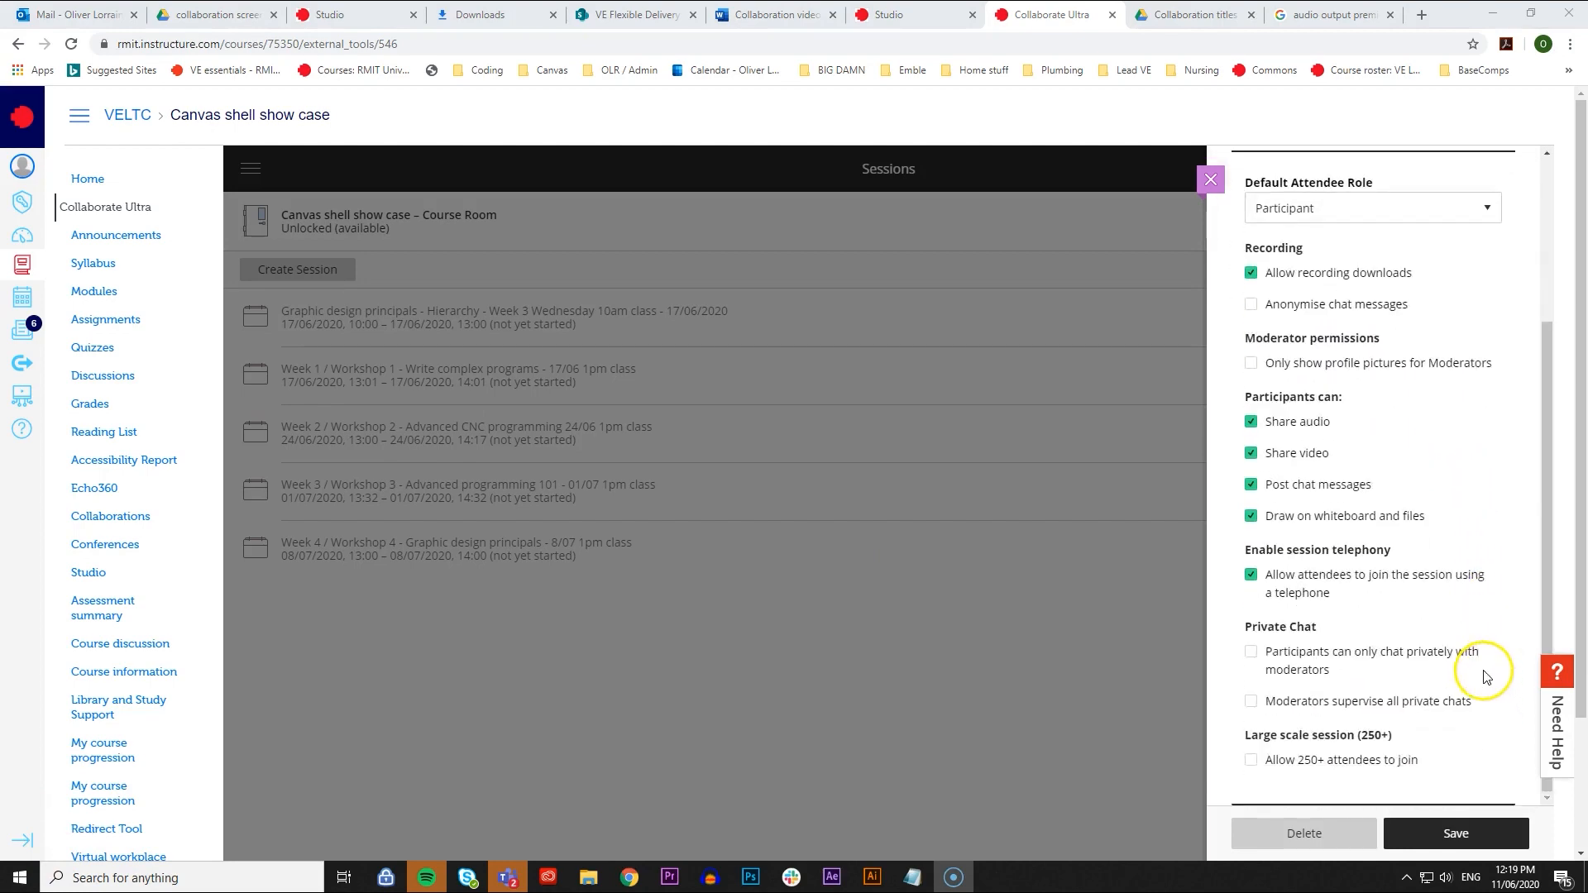
left_click(1484, 837)
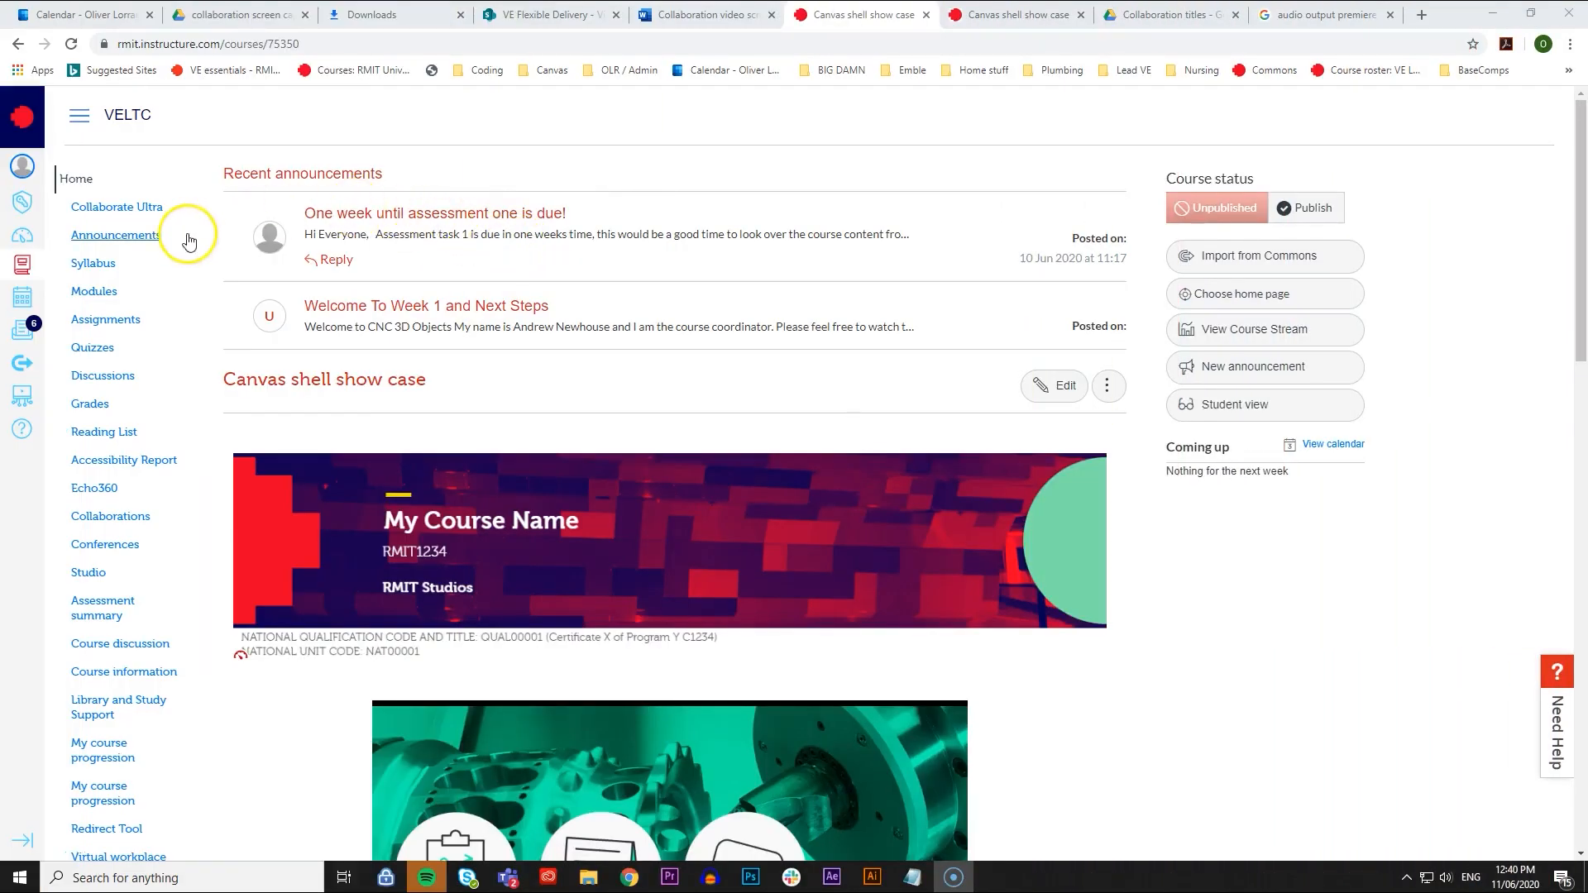
- Create a new course announcement titled "Collaborate Ultra session Week 3"
left_click(185, 238)
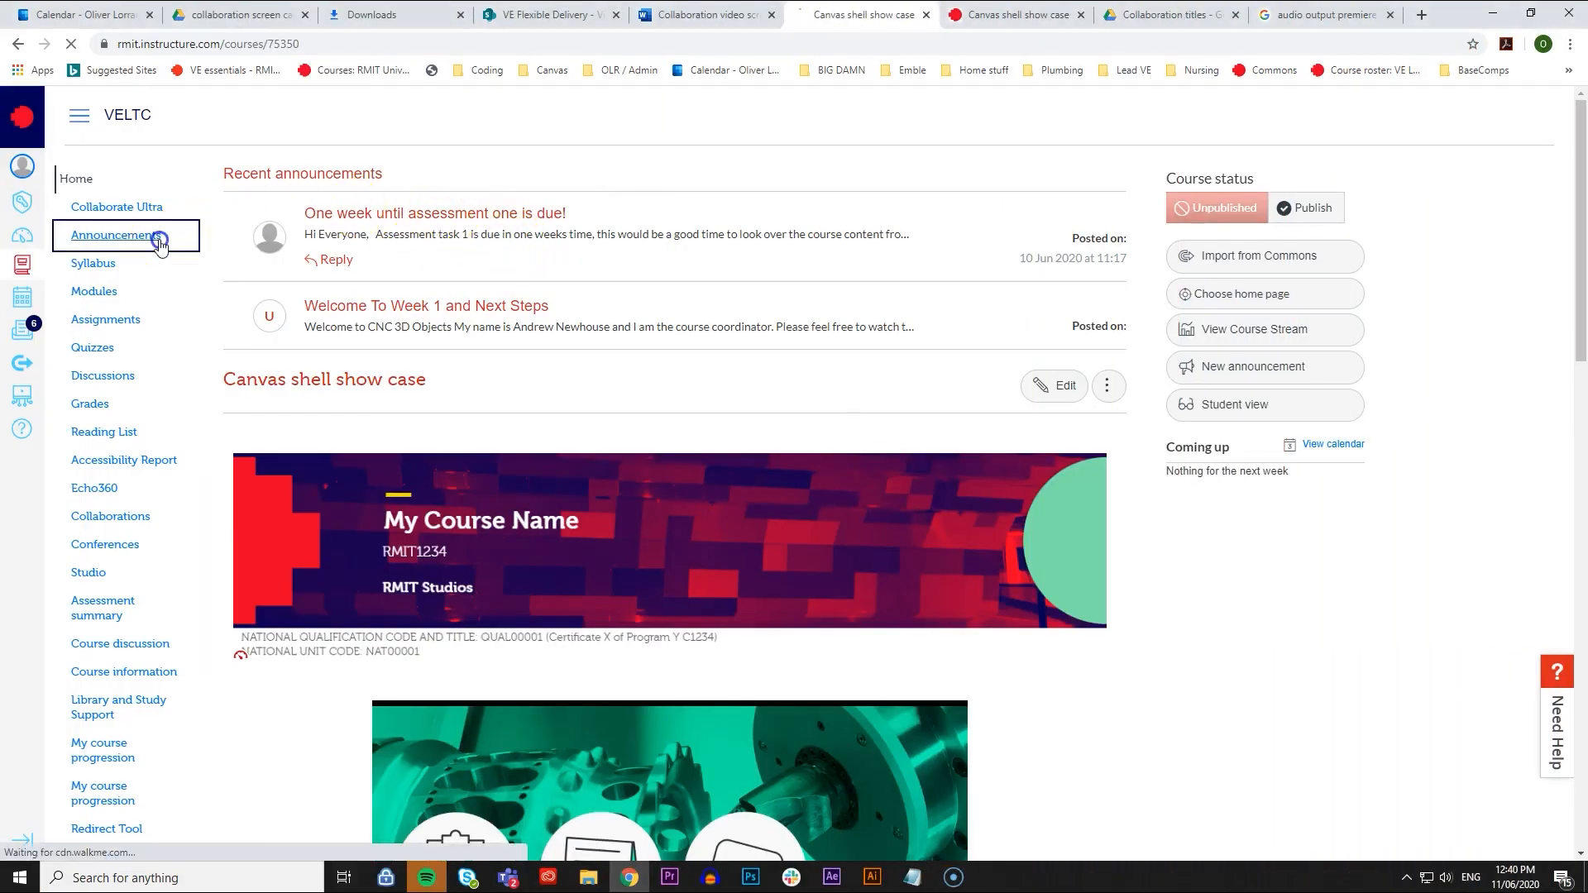
left_click(1059, 181)
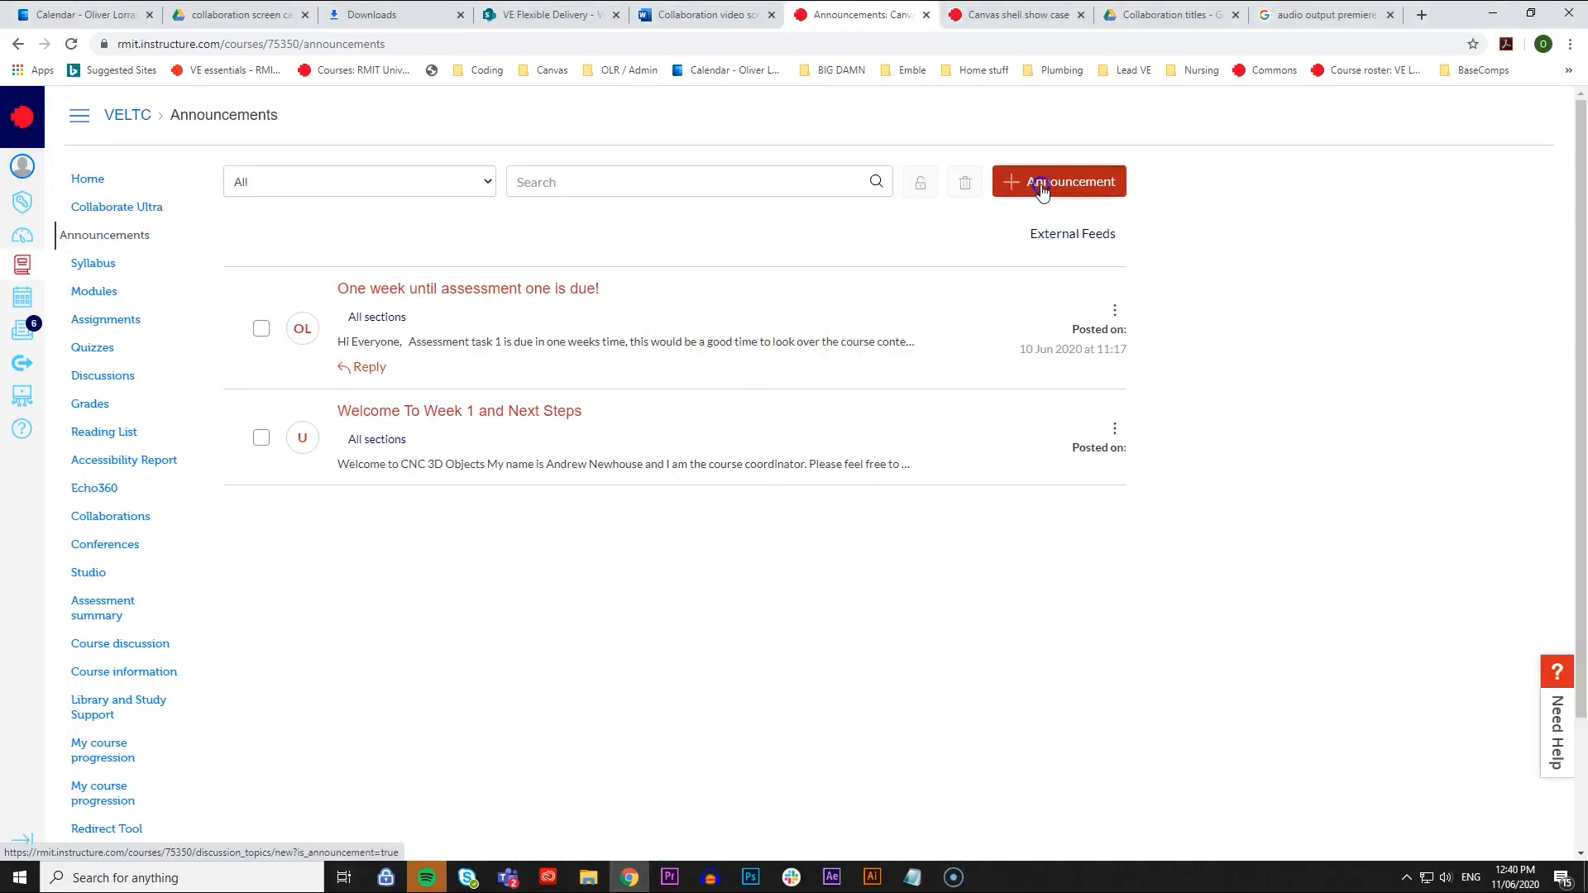
left_click(755, 185)
type("Collaborate Ultra session Week 3")
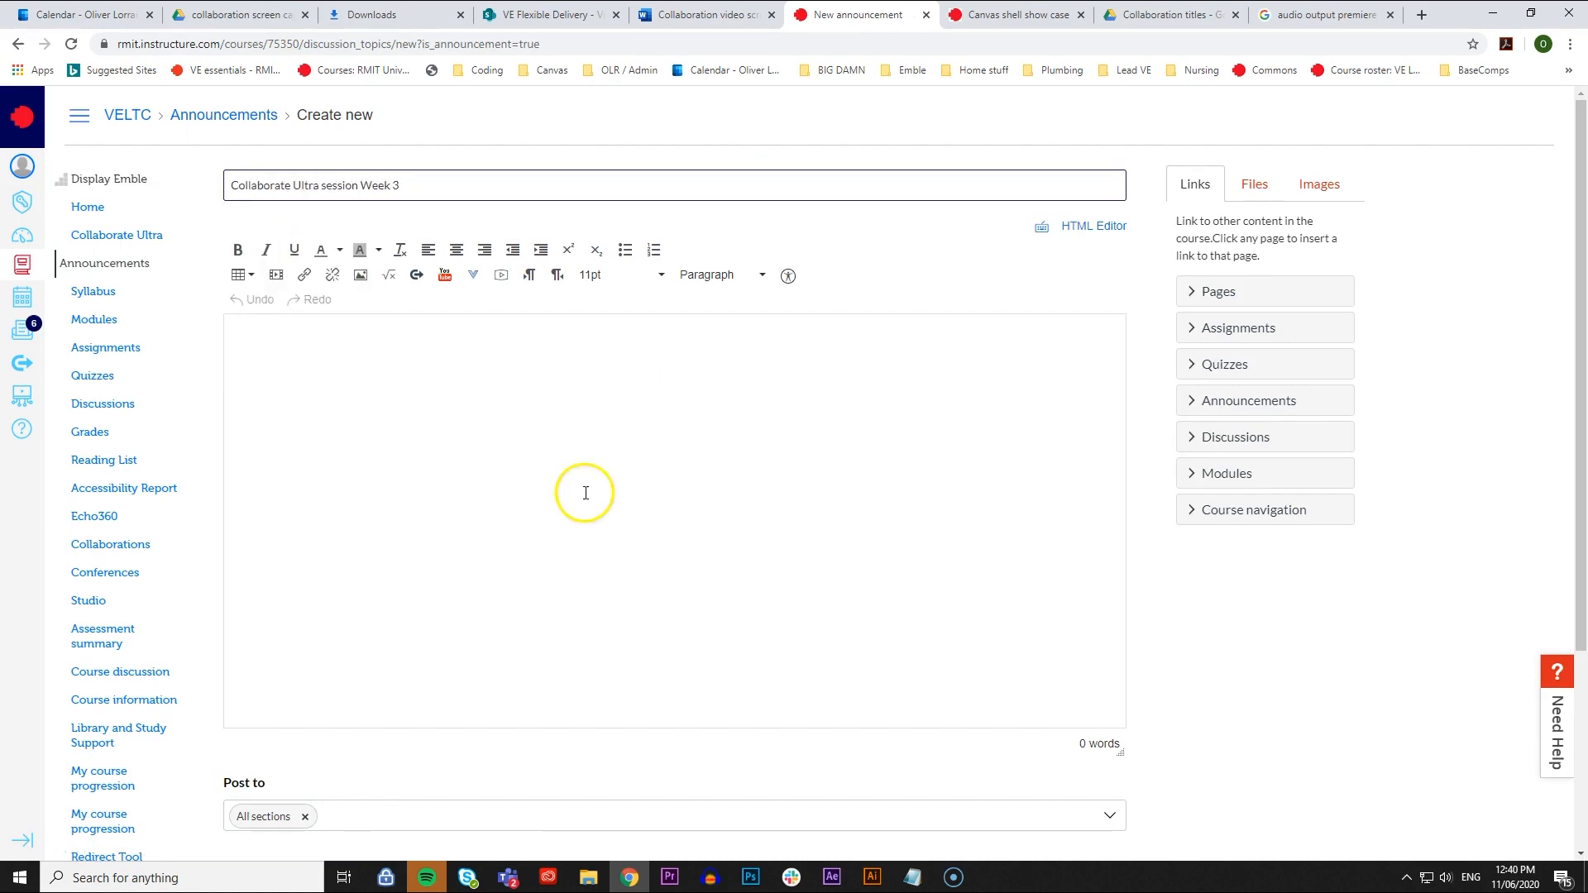
left_click(585, 493)
type("Hi students,  In week three we wi")
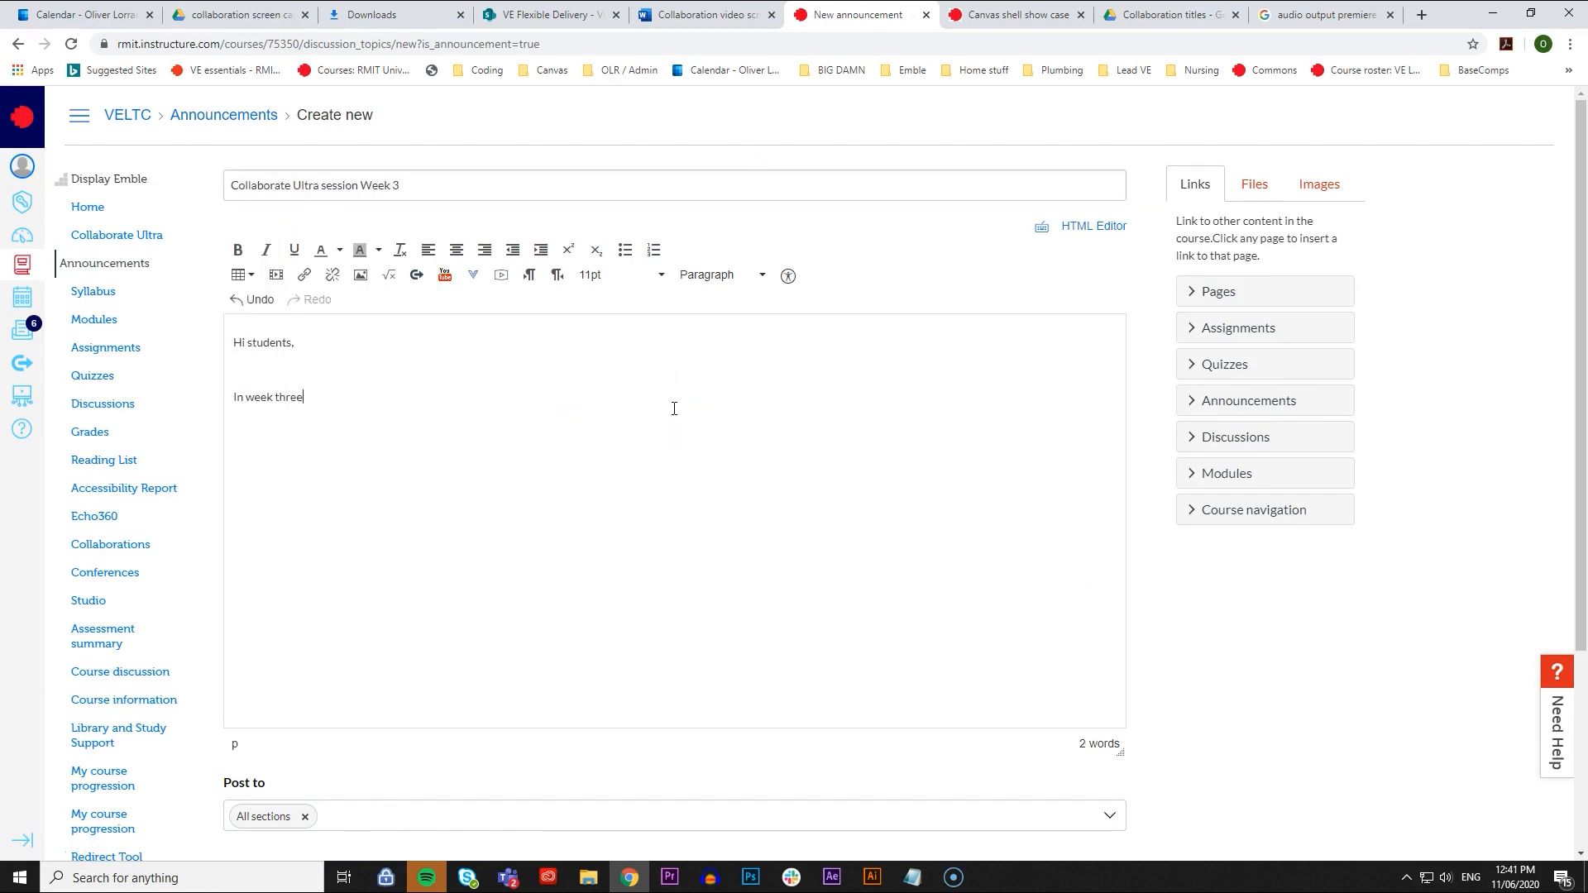
type("ll be talking in collaborate ultra about graphic design principals.")
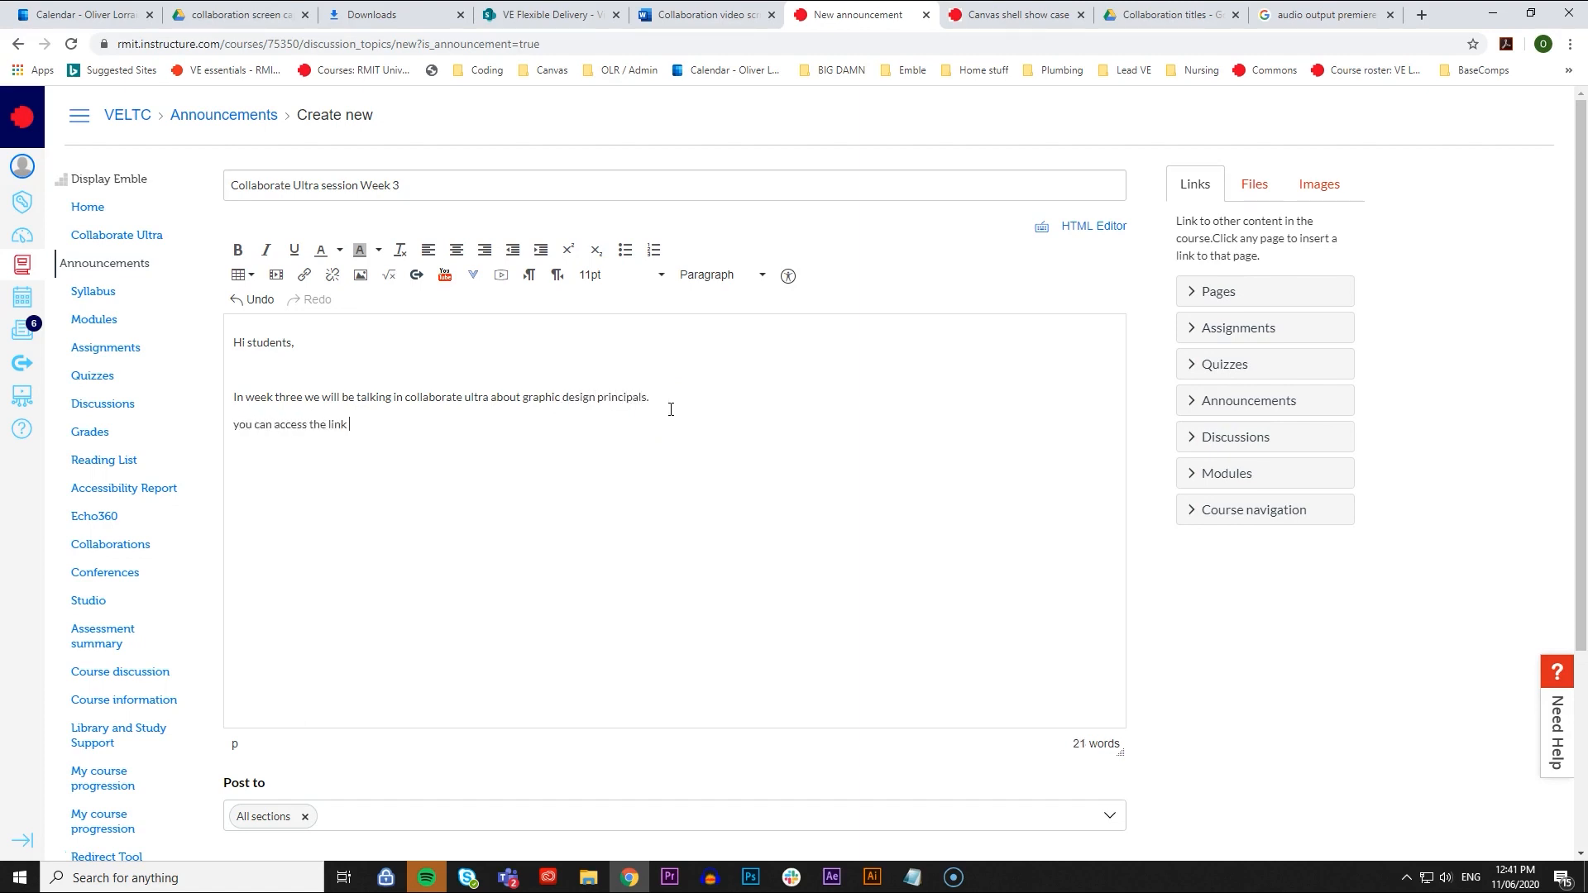
left_click(411, 427)
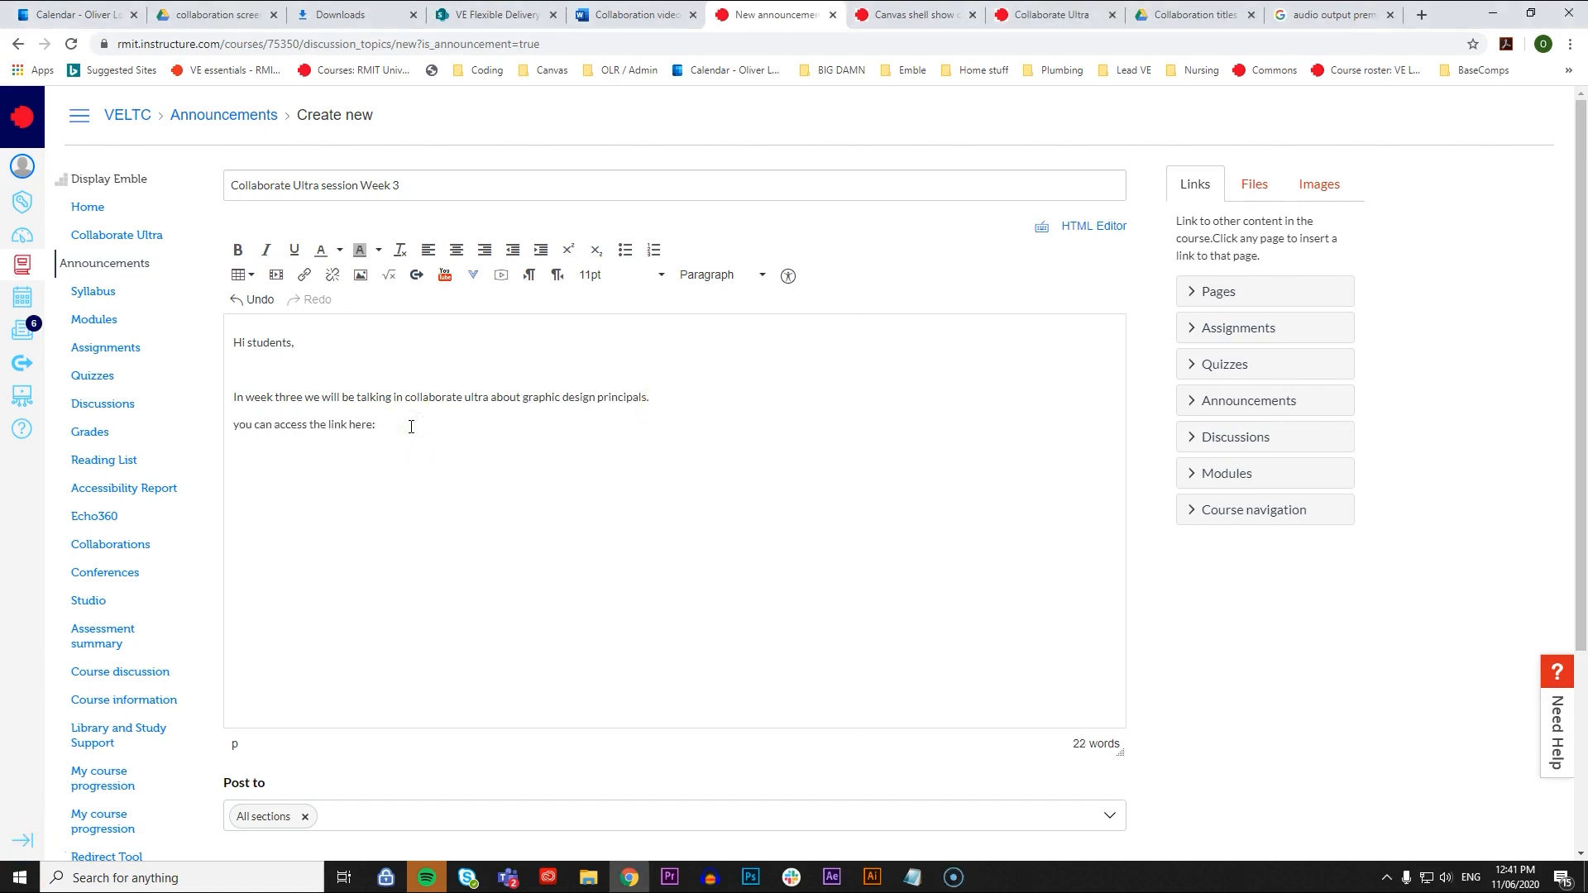
type("https://rmit.instructure.com/courses/75350/external_tools/546")
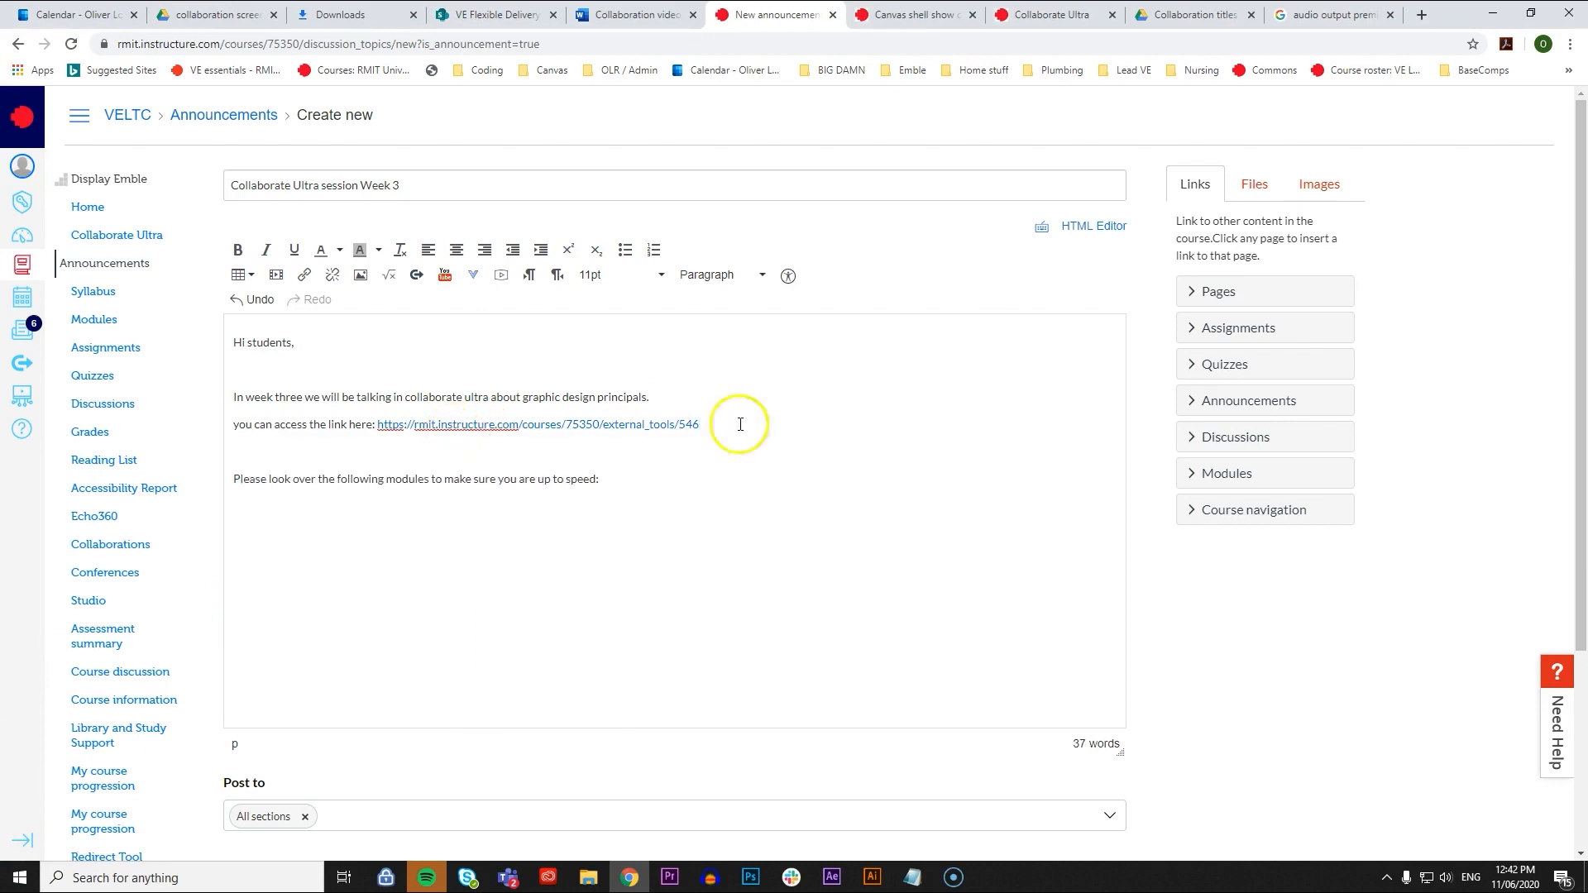
- Insert links to the modules Week 2 Advanced vs basic programs and Week 3 <Module name> on separate lines below the message
left_click(1258, 474)
left_click(1282, 623)
left_click(580, 509)
key("Return")
left_click(1266, 666)
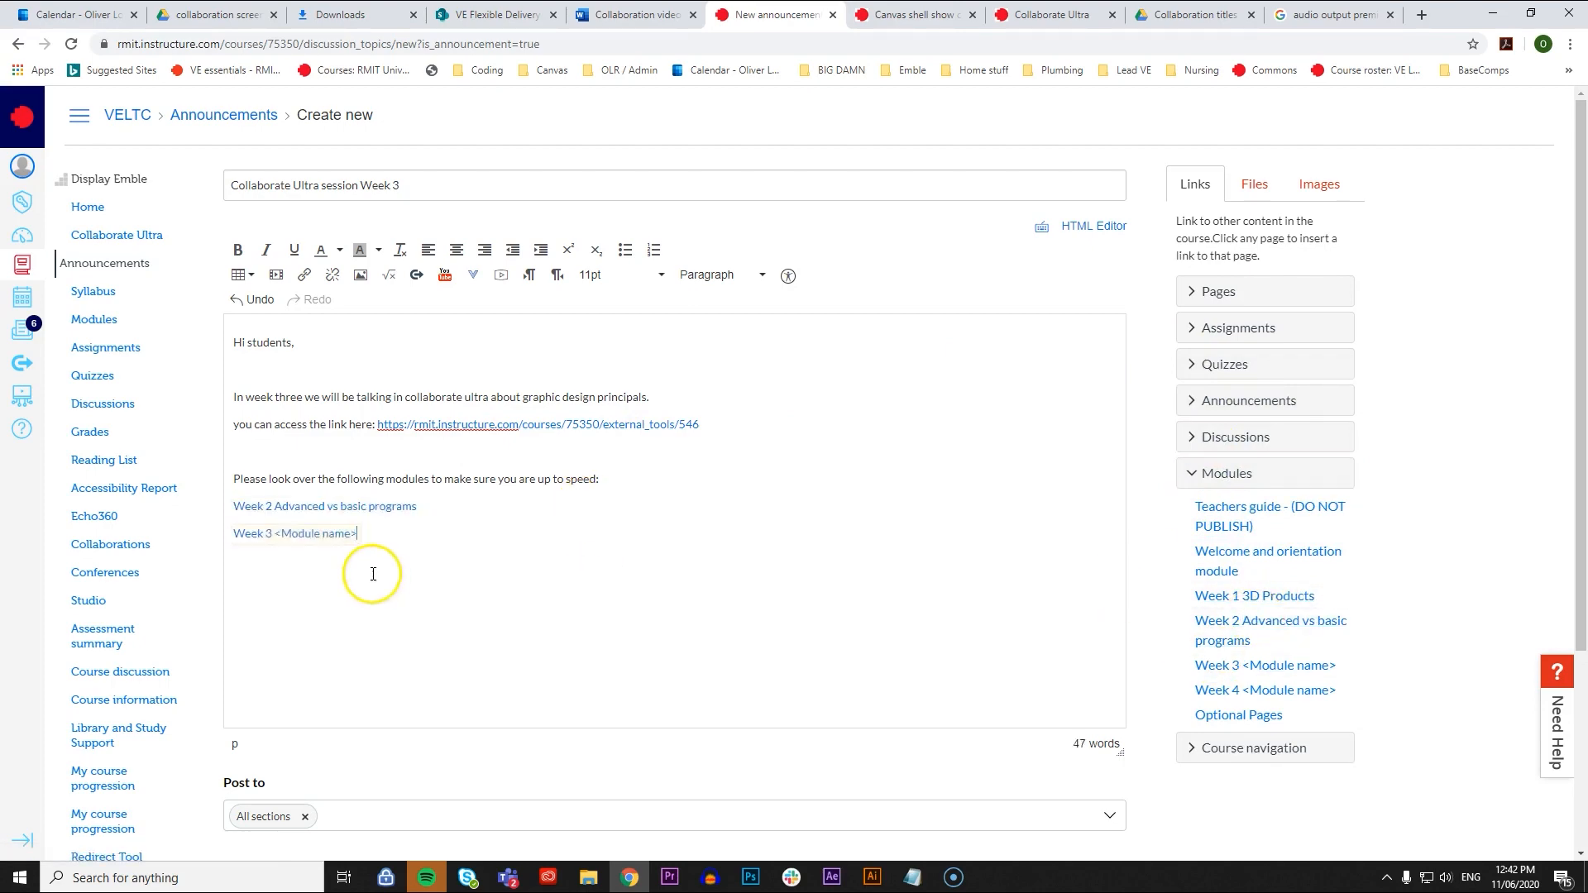
- Allow liking on the Collaborate Ultra session Week 3 announcement and save it
scroll(568, 514, "down", 3)
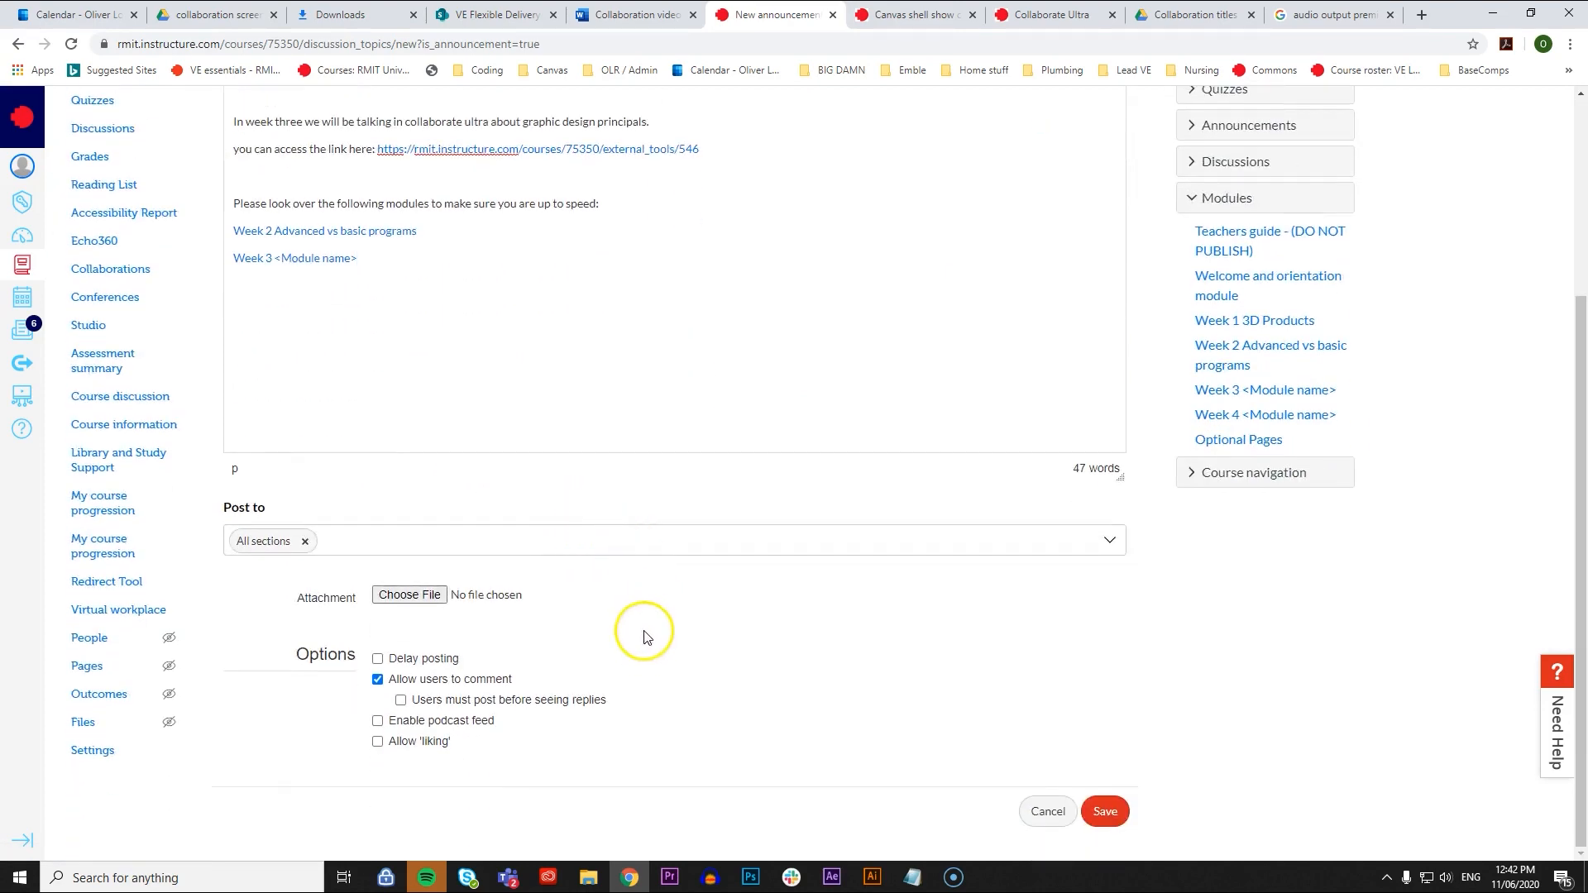
left_click(397, 742)
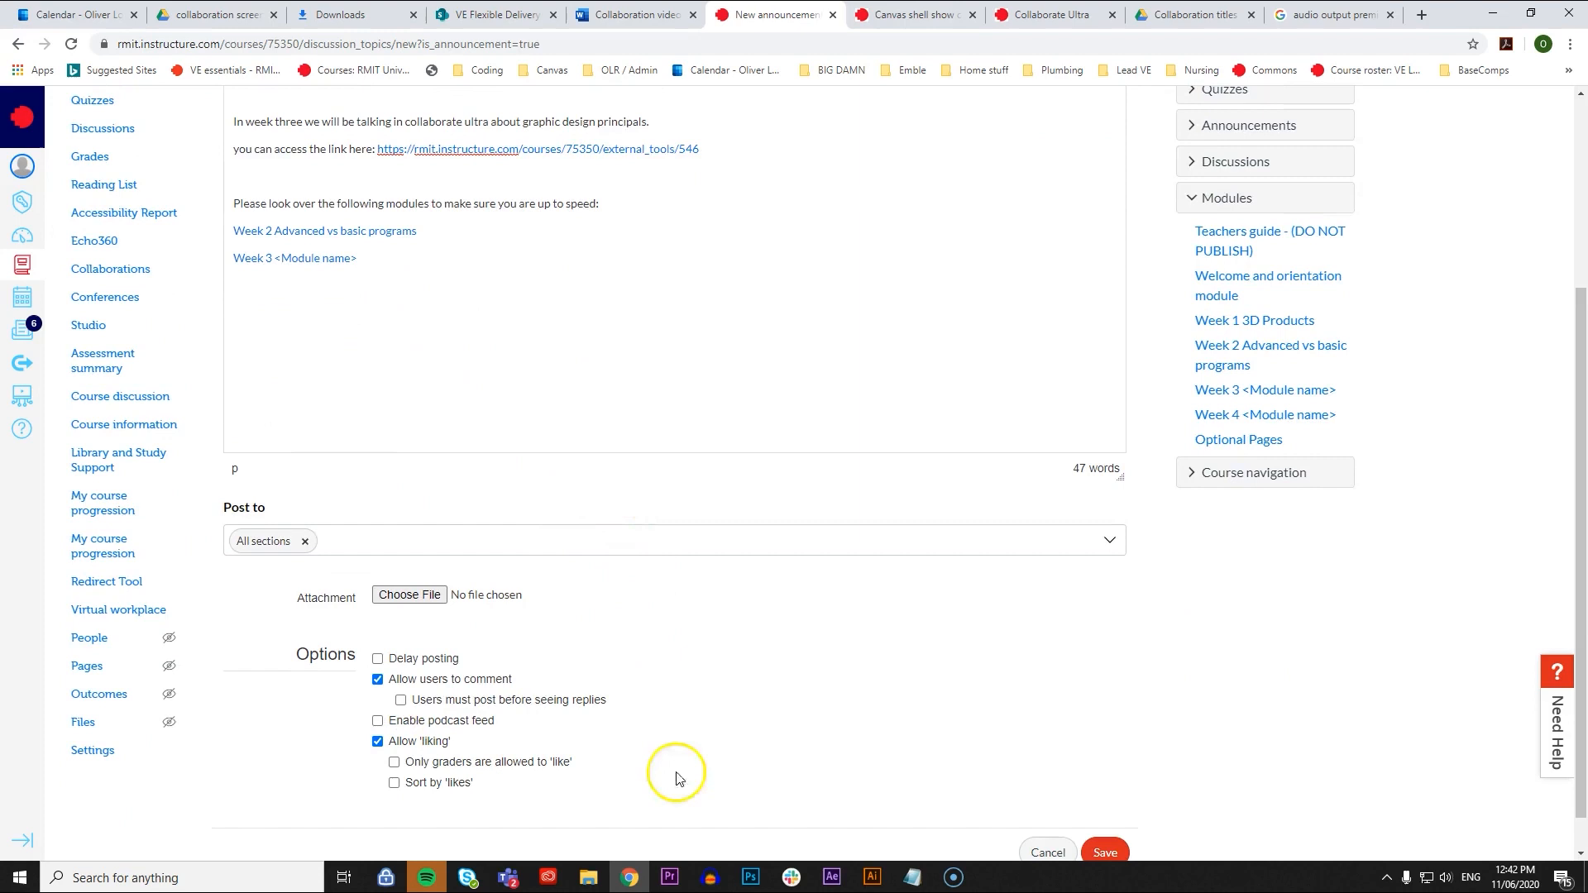
scroll(1150, 608, "down", 1)
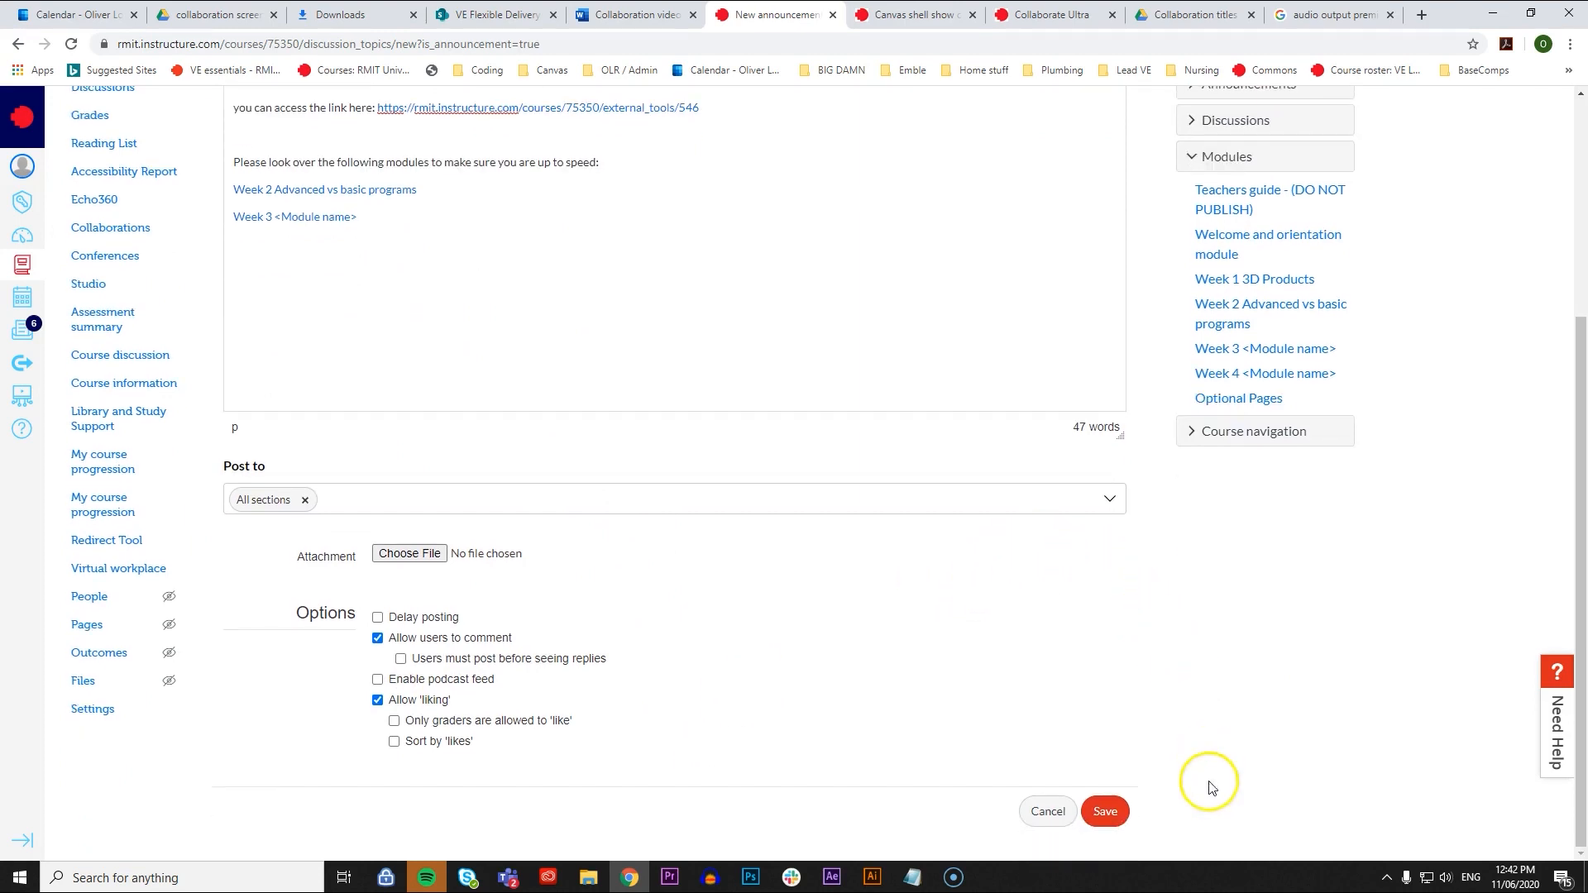
left_click(1105, 812)
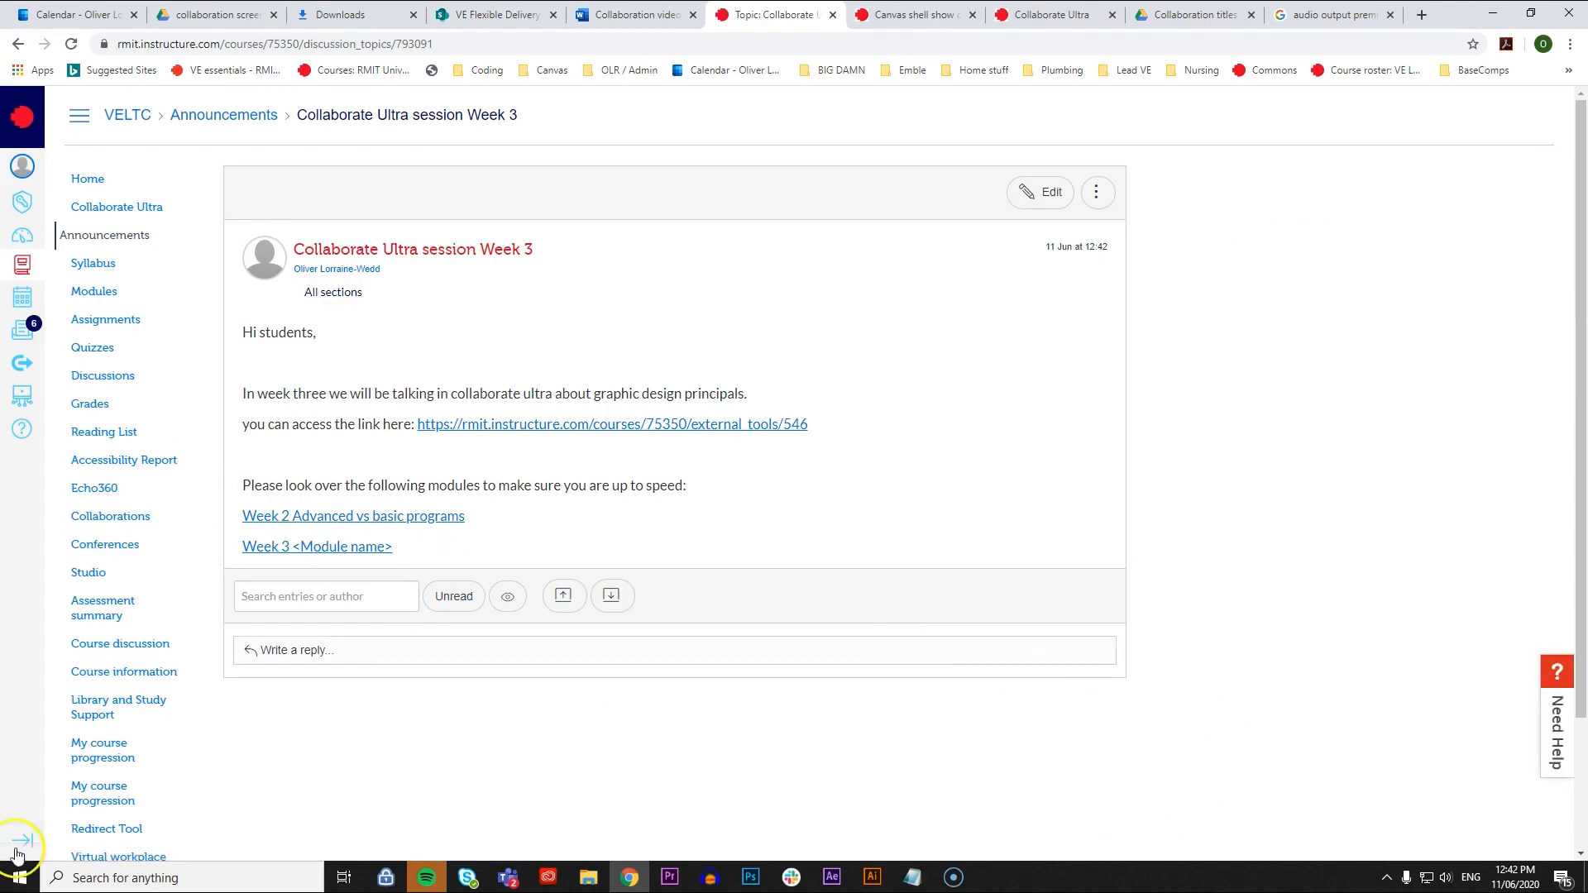
- Check the recent announcements on the course home page and open the Collaborate Ultra session Week 3 announcement from there
left_click(265, 599)
left_click(88, 180)
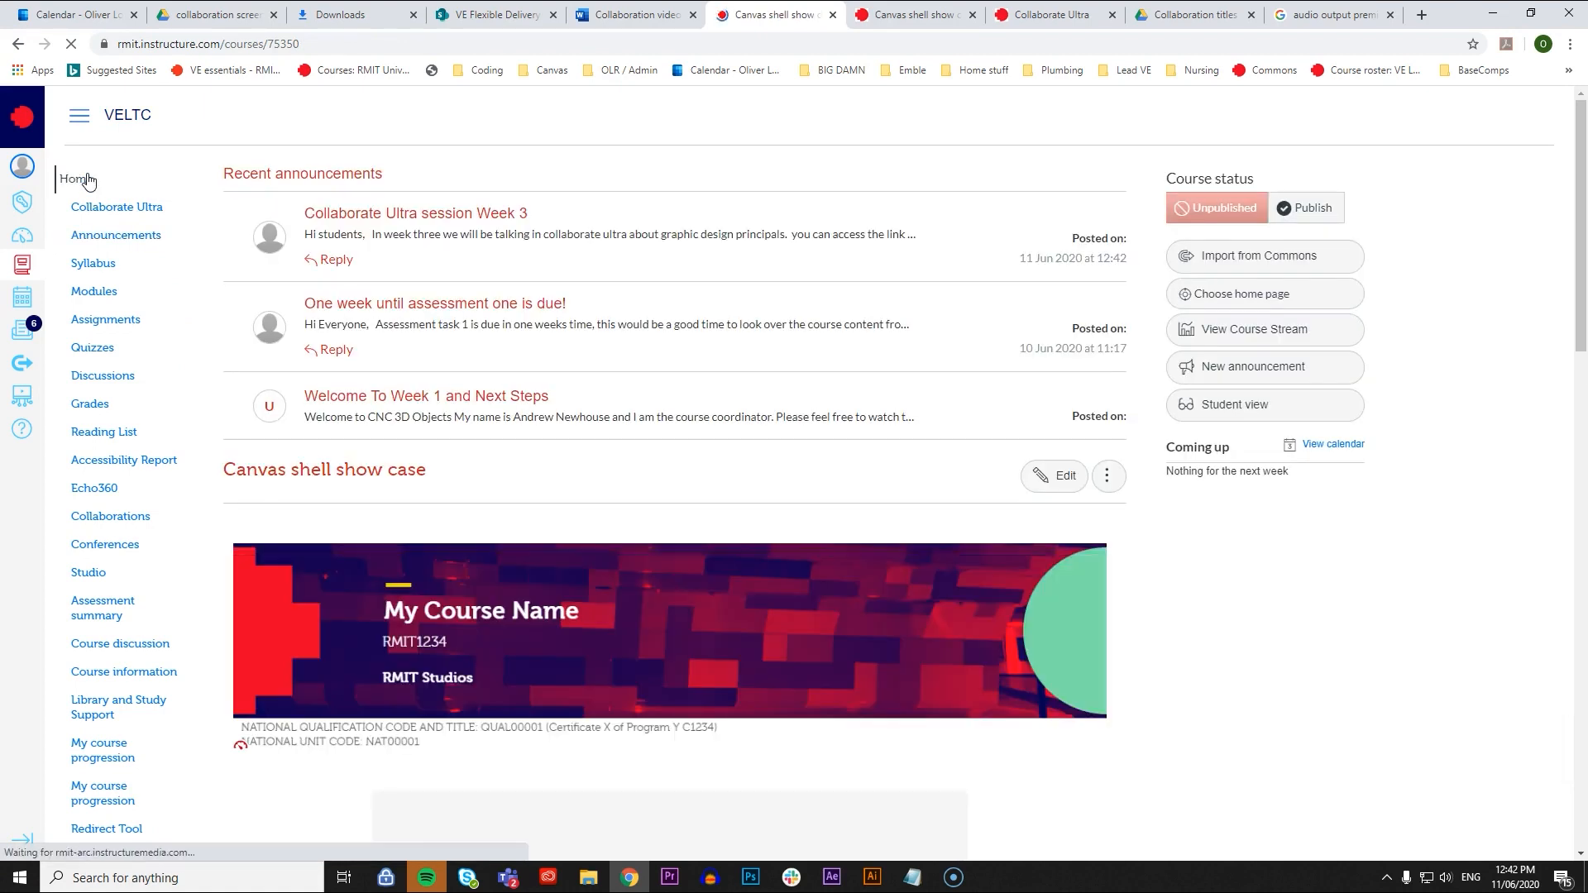
left_click(424, 235)
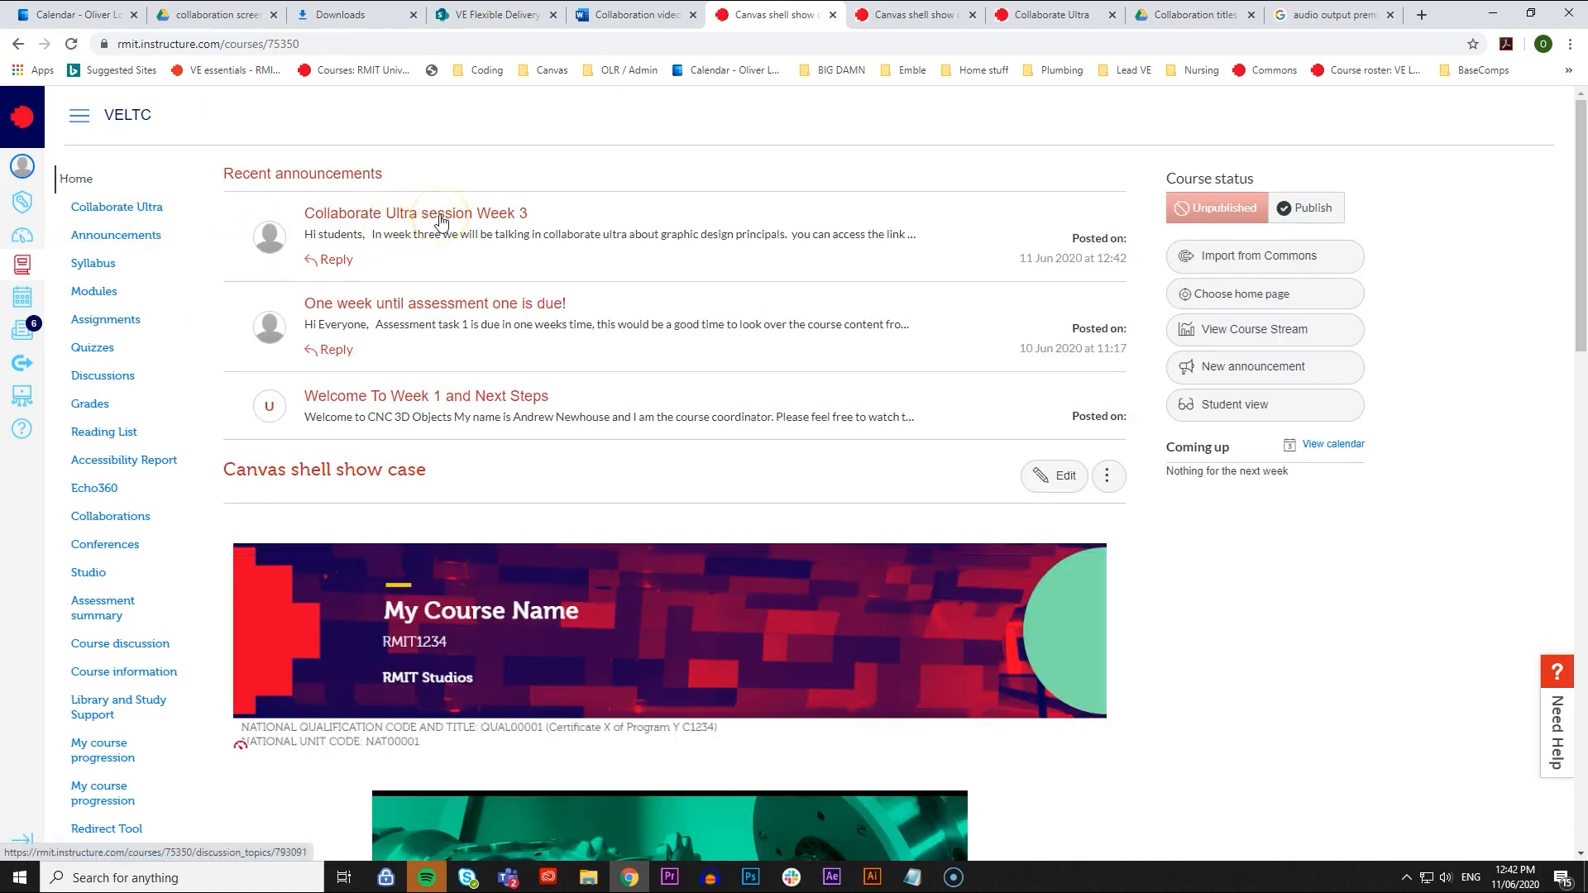
scroll(372, 227, "down", 1)
scroll(463, 265, "up", 1)
left_click(490, 217)
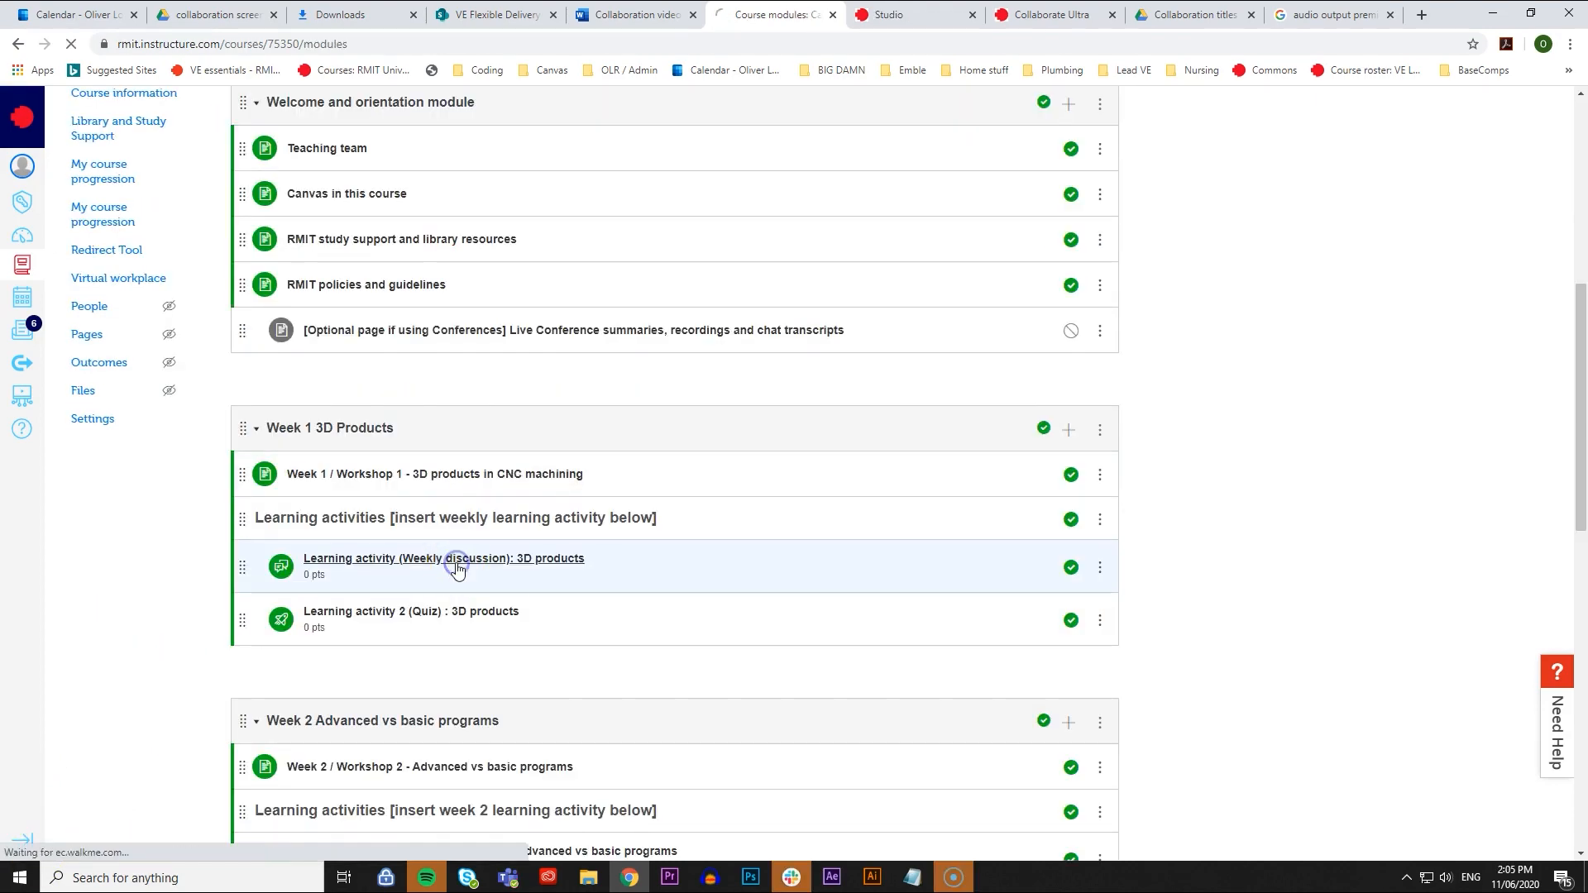
- Open the weekly discussion "Learning activity (Weekly discussion): 3D products" in the Week 1 3D Products module
left_click(454, 560)
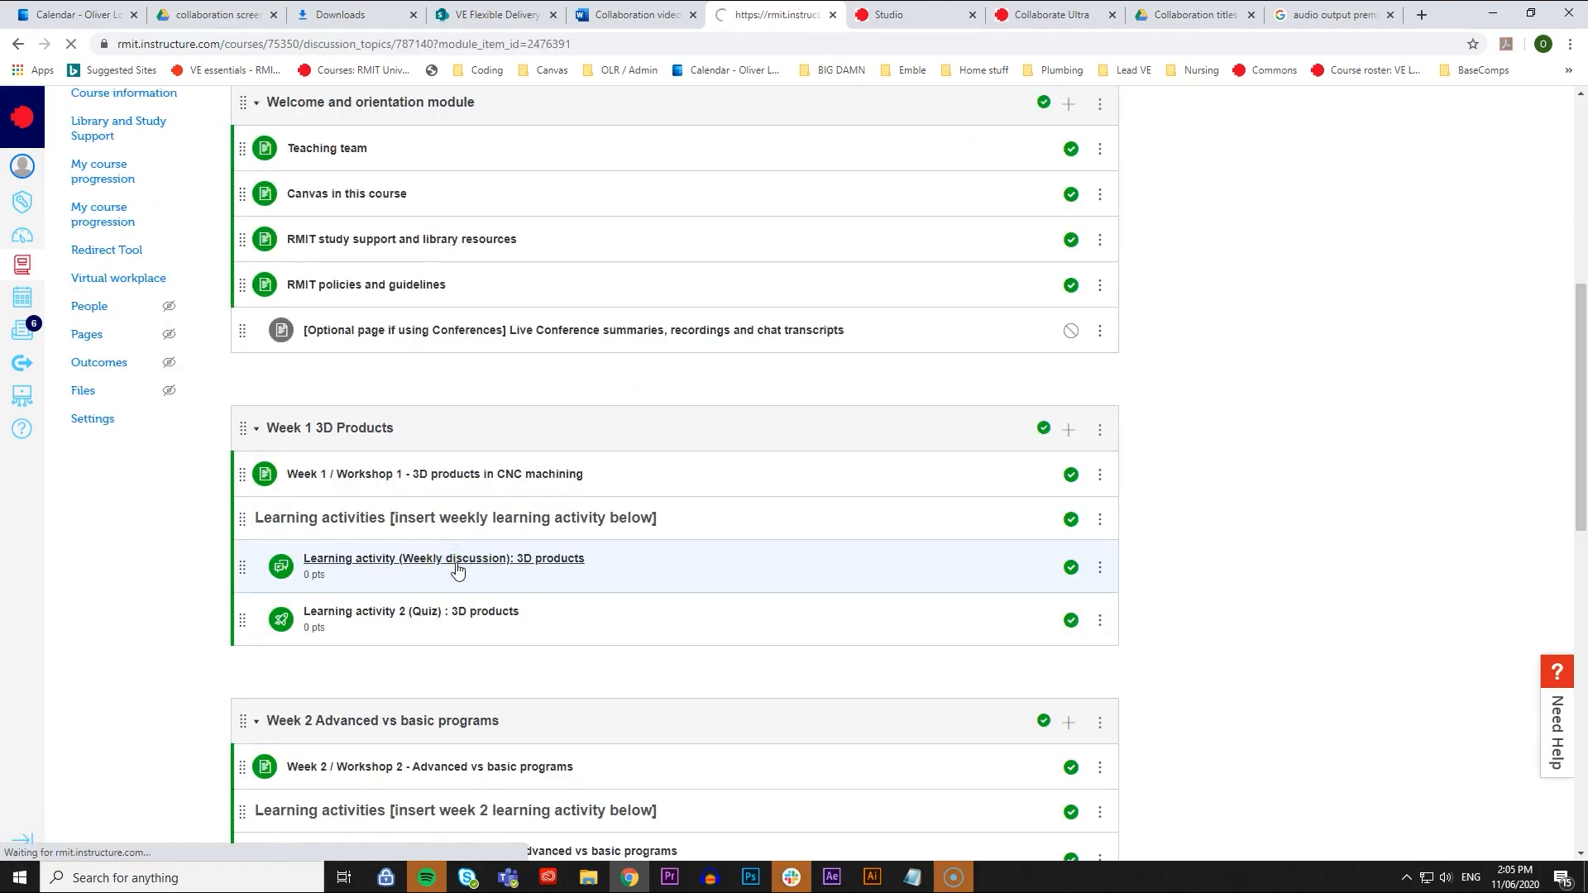